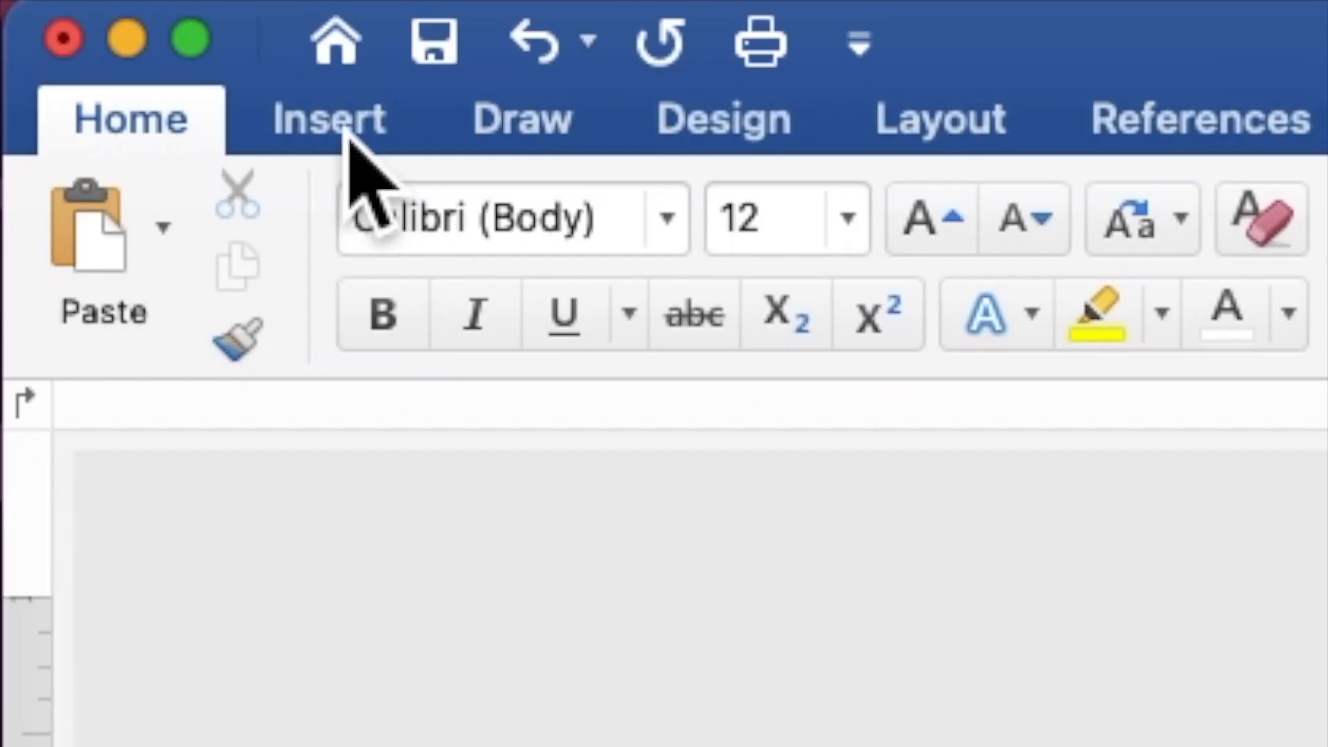
Step: Insert the picture PEACH WITH GOLD BACKGROUND.jpeg from the PEACH WITH GOLD folder on the Desktop
{"action": "left_click", "coordinate": [350, 147]}
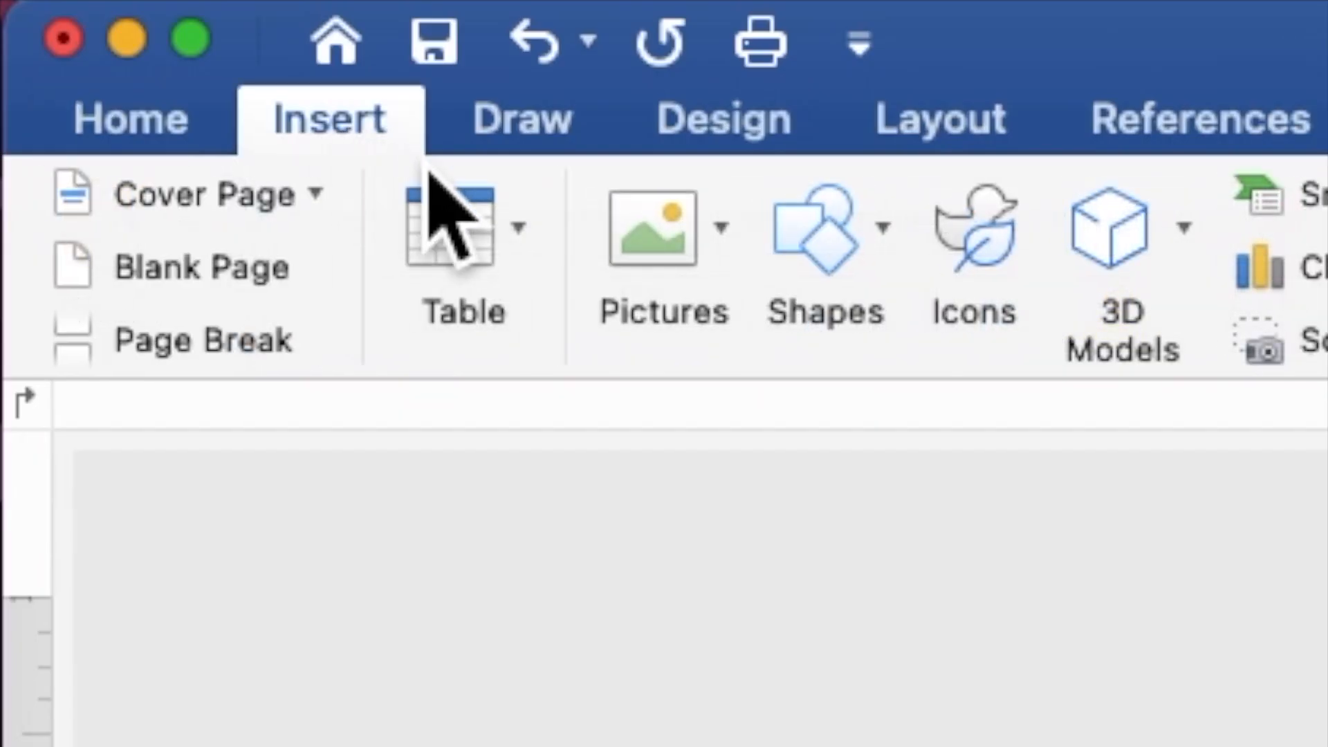
{"action": "left_click", "coordinate": [720, 236]}
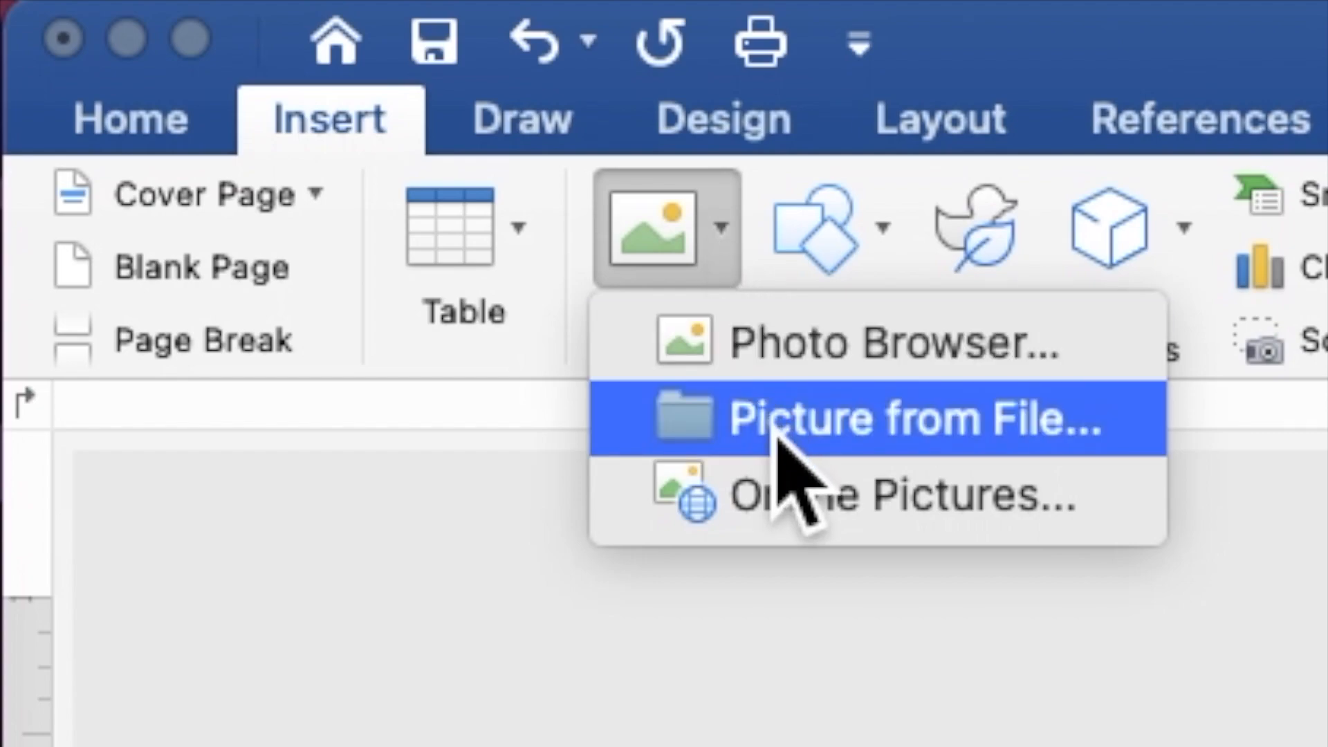
{"action": "left_click", "coordinate": [776, 432]}
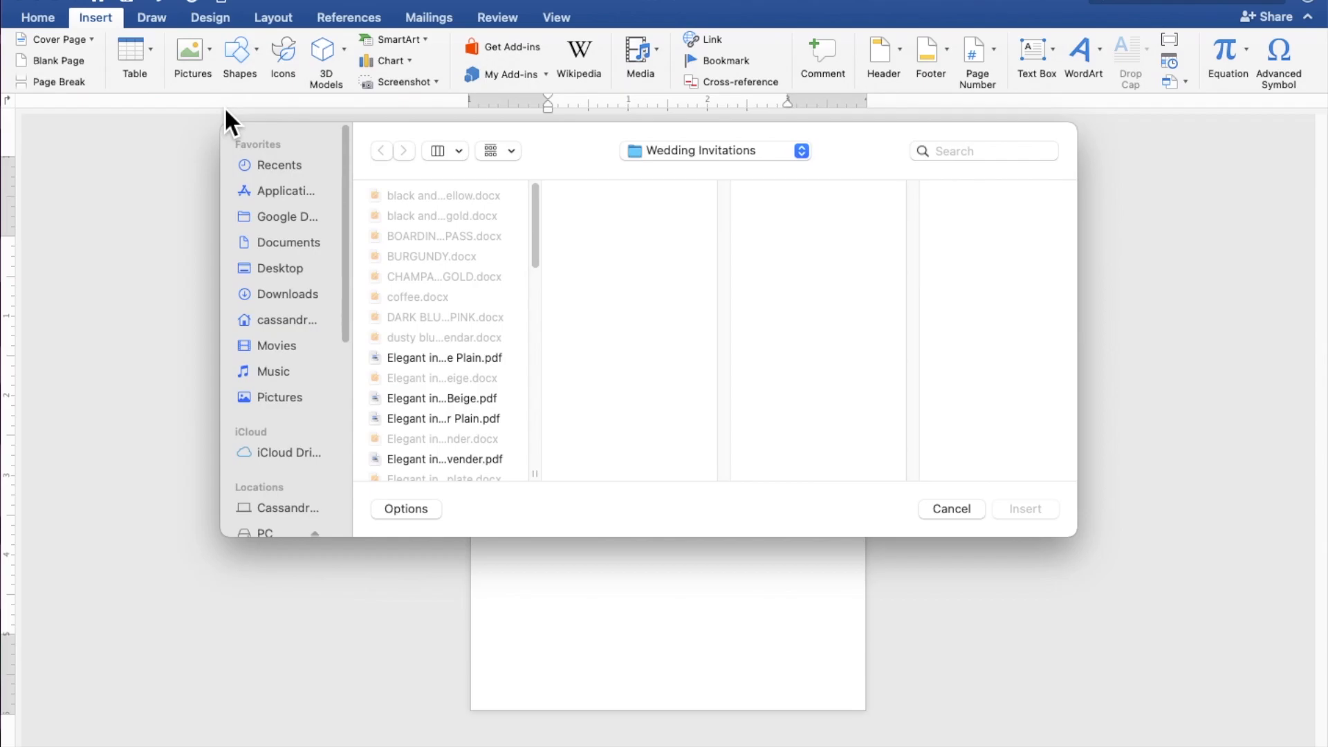
{"action": "left_click", "coordinate": [280, 269]}
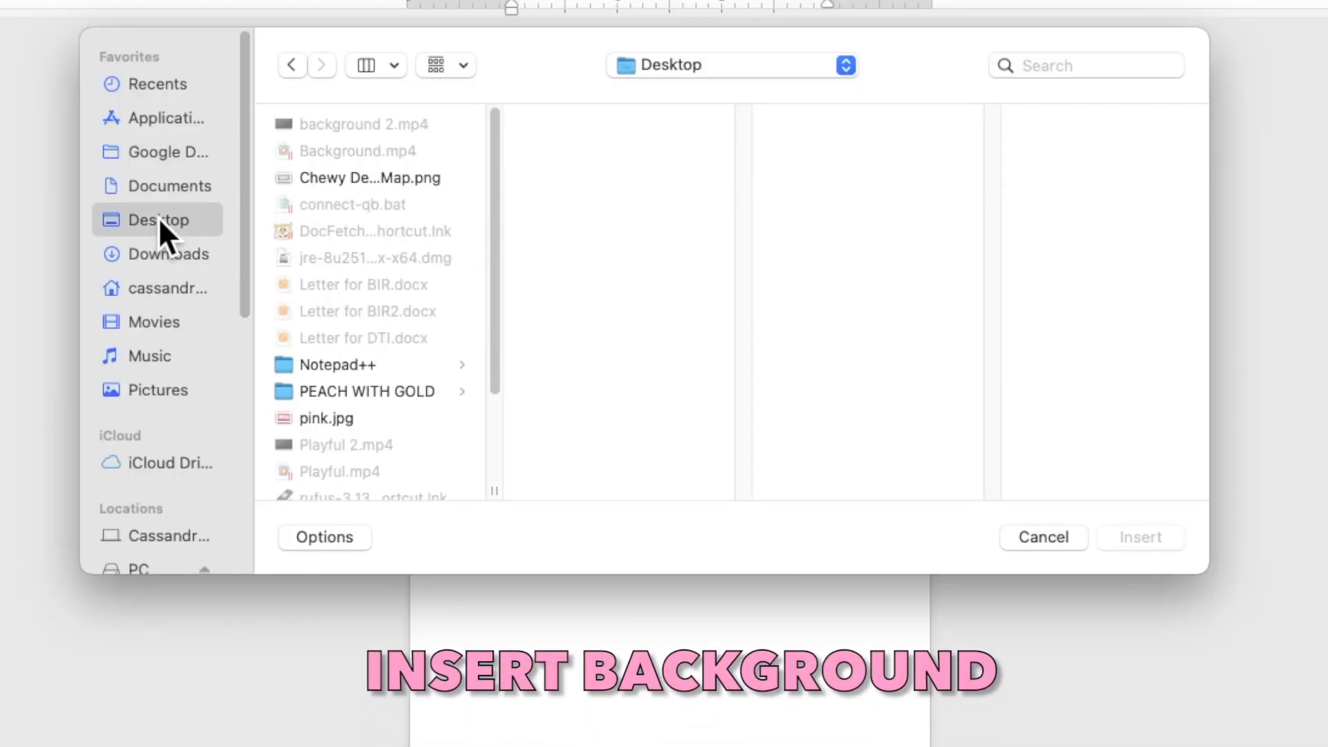
{"action": "left_click", "coordinate": [334, 392]}
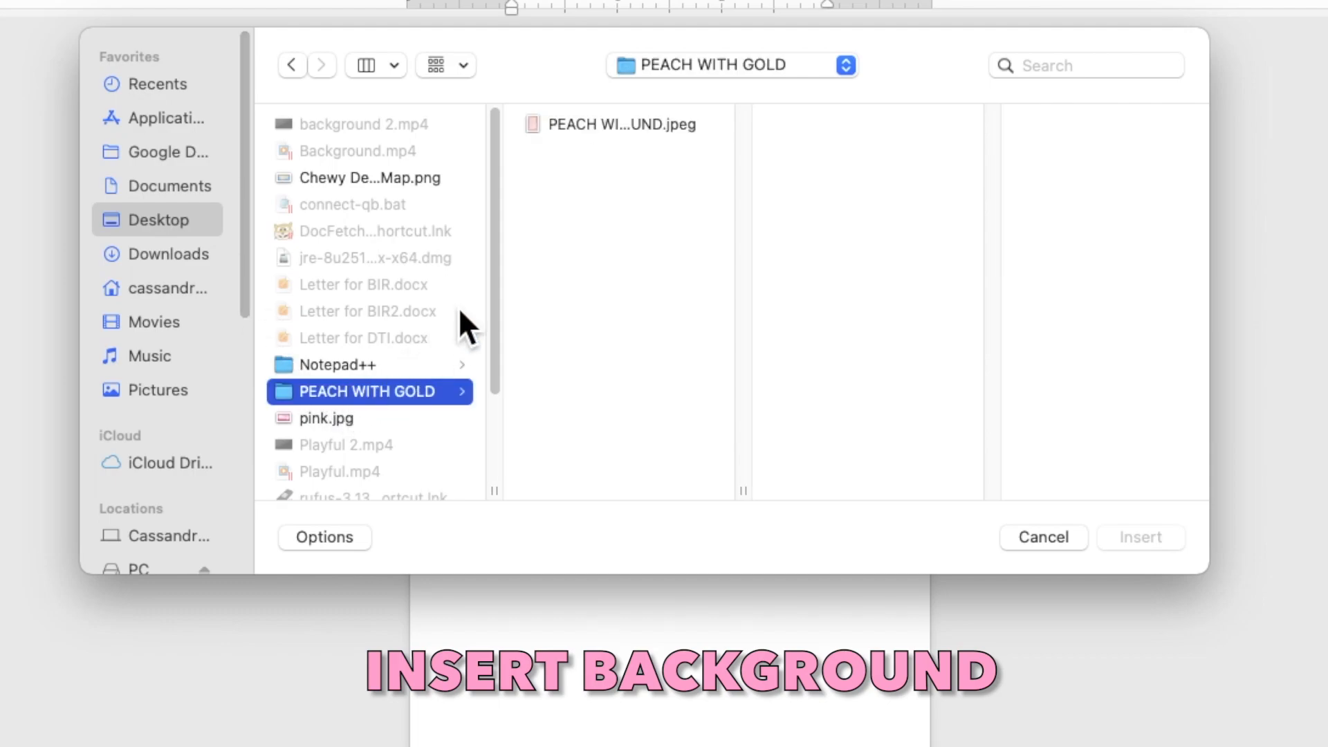
{"action": "left_click", "coordinate": [591, 123]}
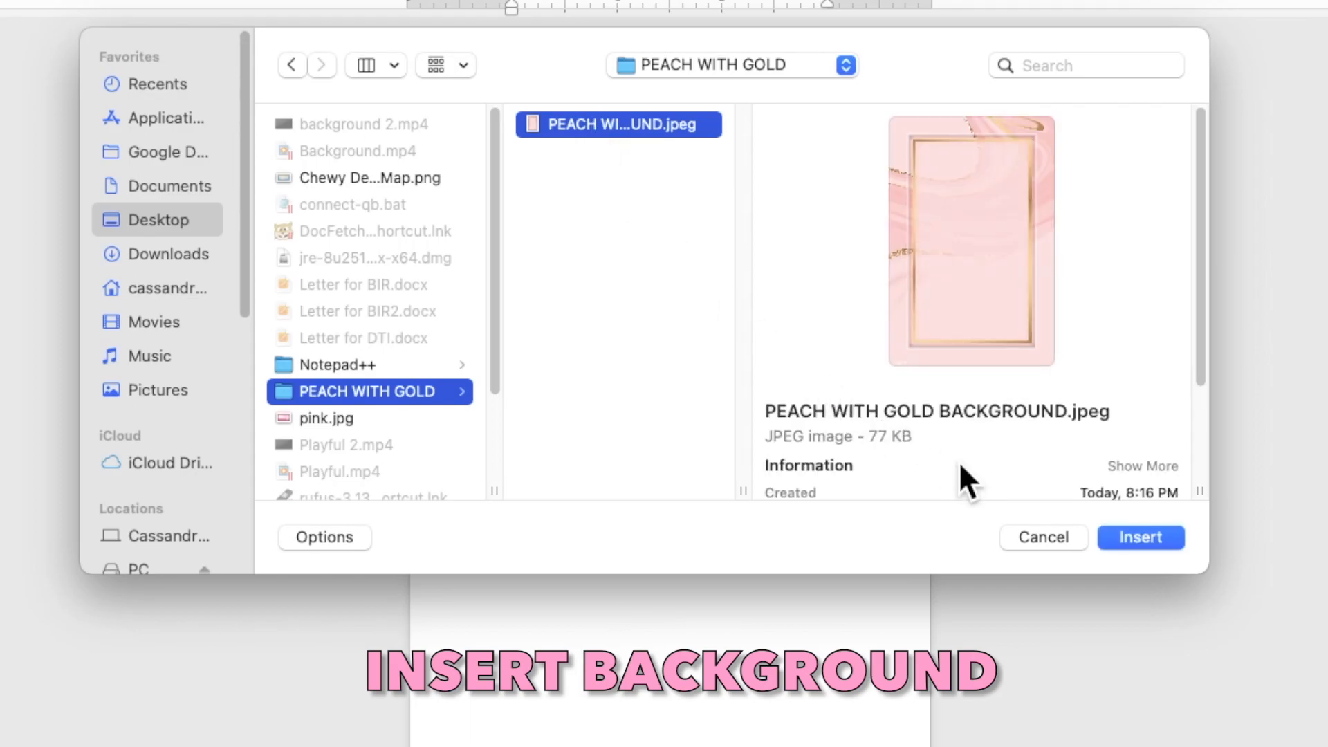
{"action": "left_click", "coordinate": [1133, 541]}
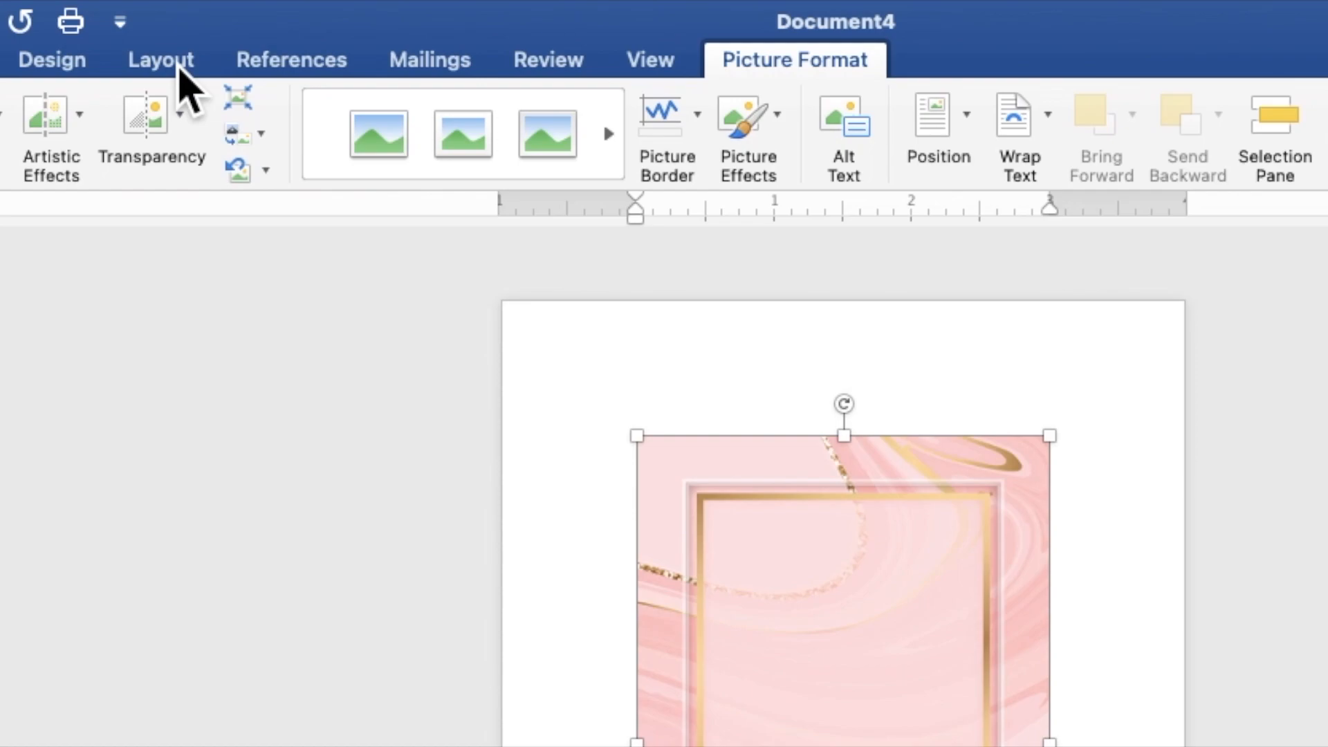
Step: Set the background picture's text wrapping to Behind Text
{"action": "left_click", "coordinate": [178, 64]}
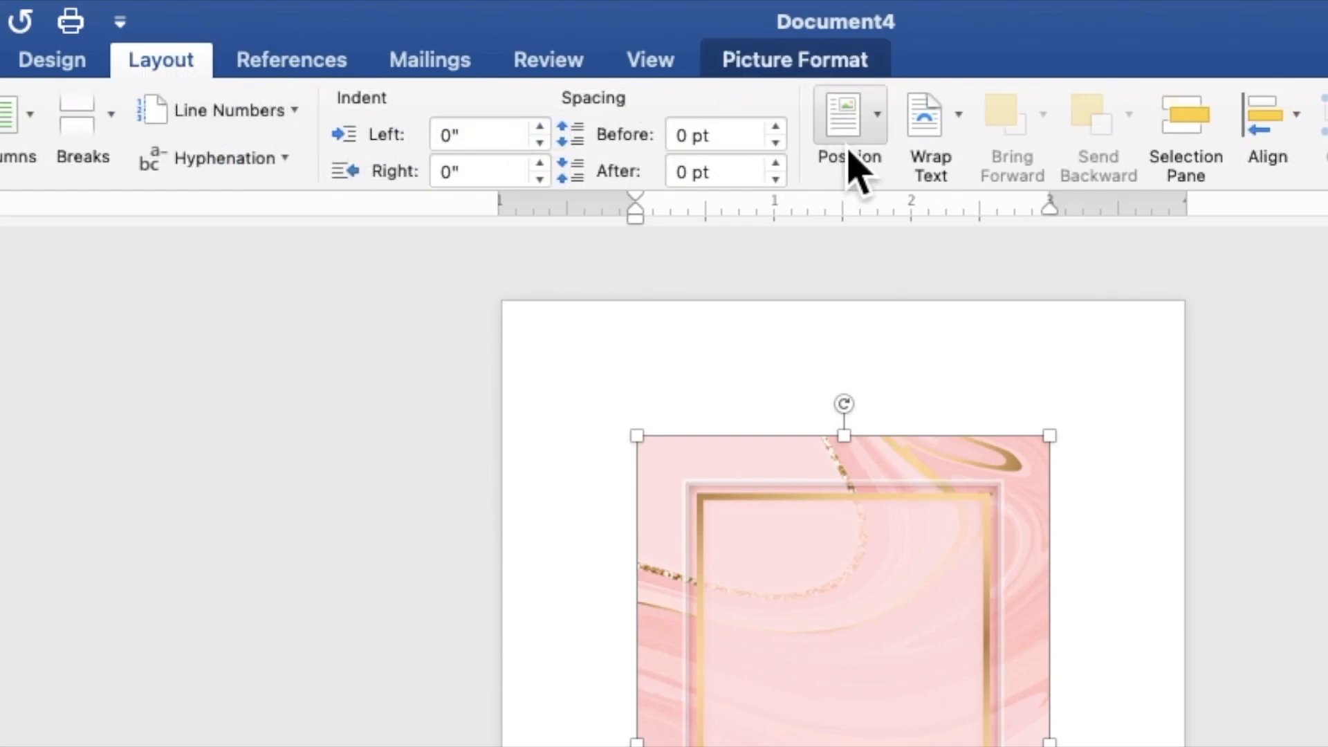
{"action": "left_click", "coordinate": [943, 139]}
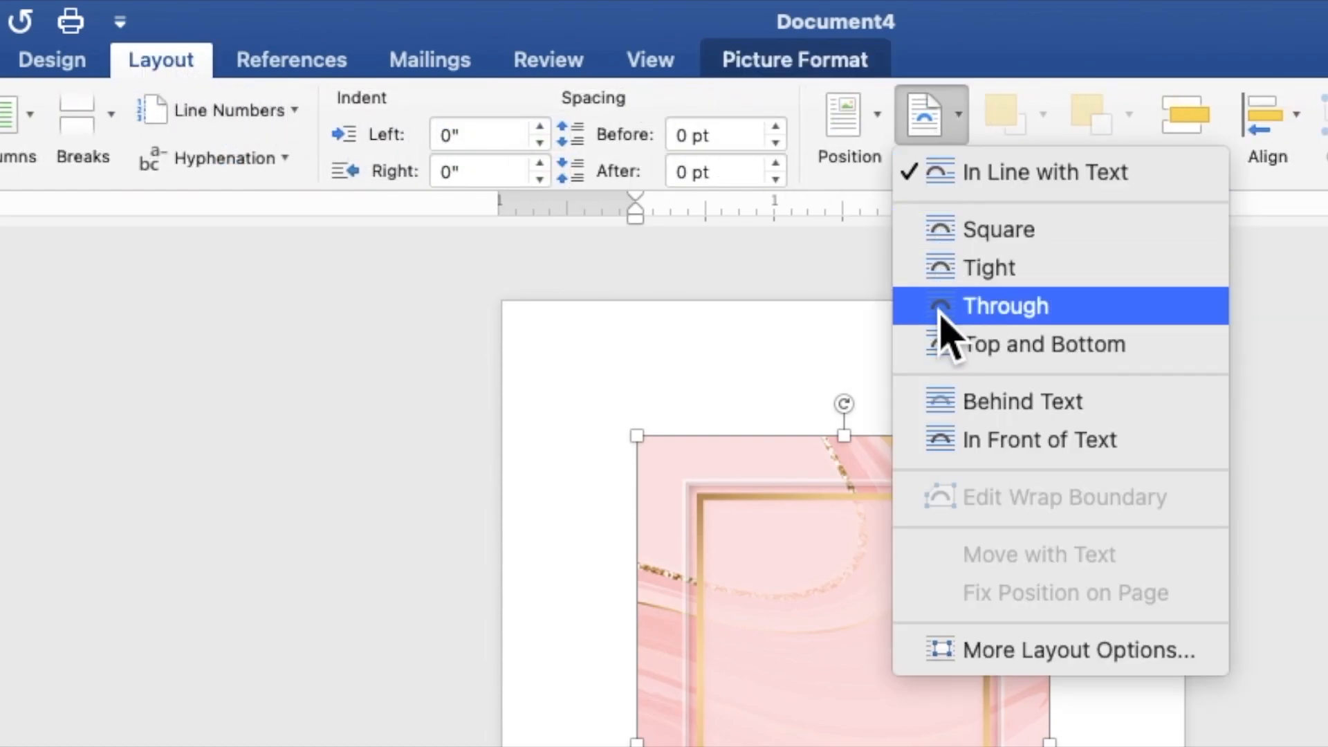
{"action": "left_click", "coordinate": [961, 404]}
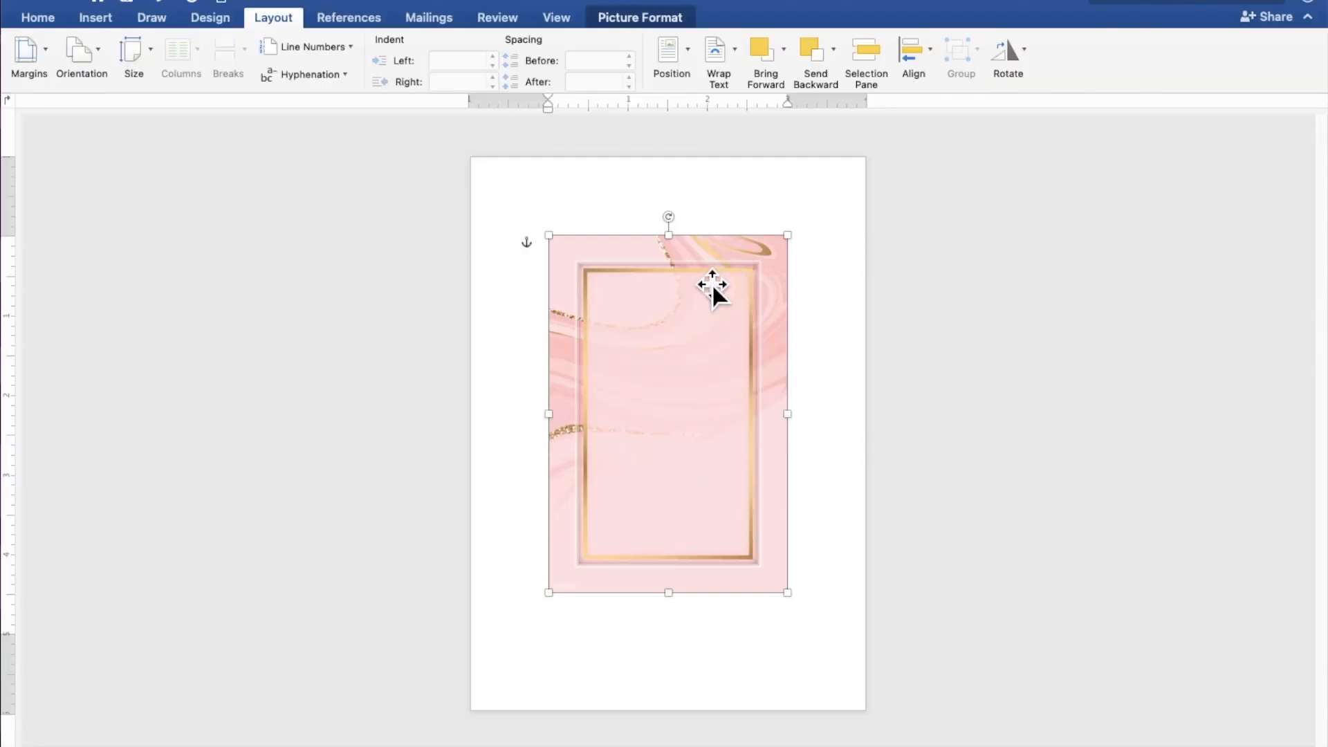
Step: Move the background picture to the page's upper-left corner and enlarge it to cover the whole page
{"action": "left_click_drag", "start_coordinate": [919, 520], "coordinate": [846, 424]}
{"action": "left_click_drag", "start_coordinate": [669, 228], "coordinate": [630, 202]}
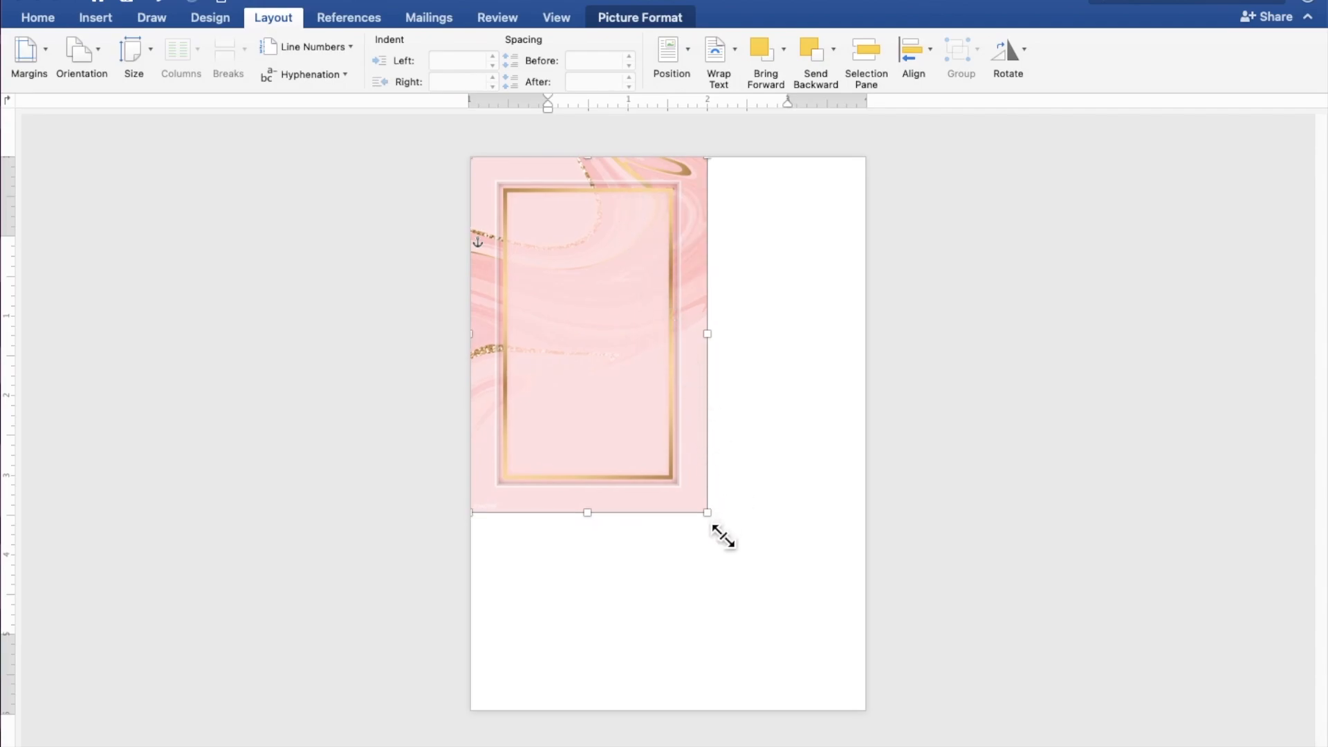
{"action": "left_click_drag", "start_coordinate": [723, 536], "coordinate": [852, 718]}
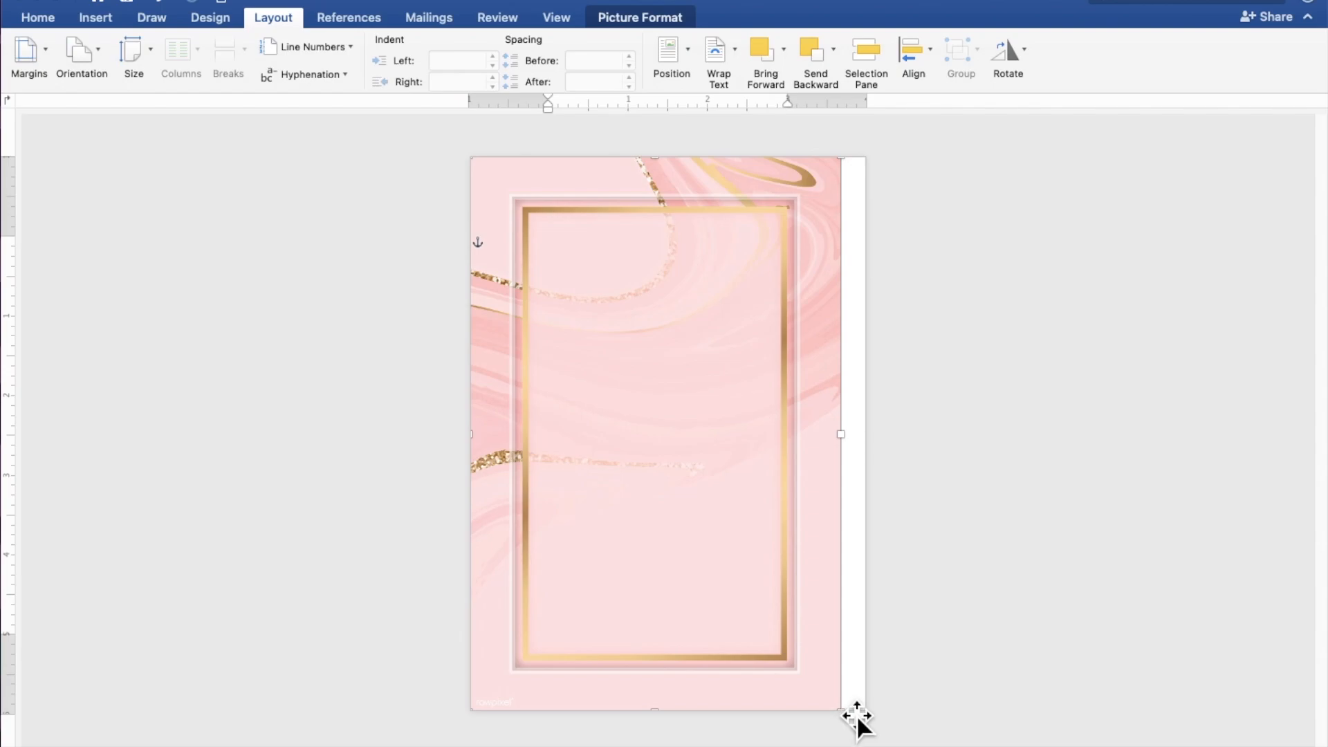
{"action": "left_click_drag", "start_coordinate": [822, 688], "coordinate": [818, 674]}
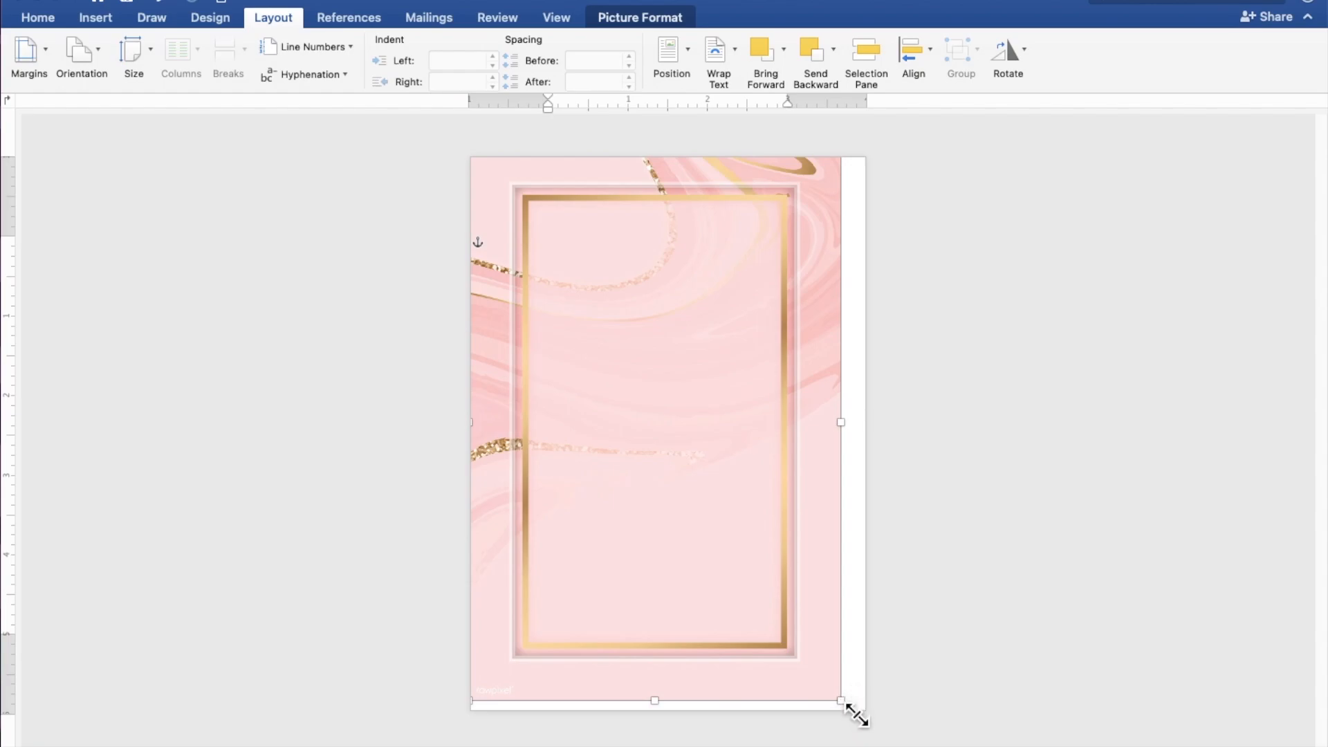
{"action": "left_click_drag", "start_coordinate": [844, 704], "coordinate": [863, 728]}
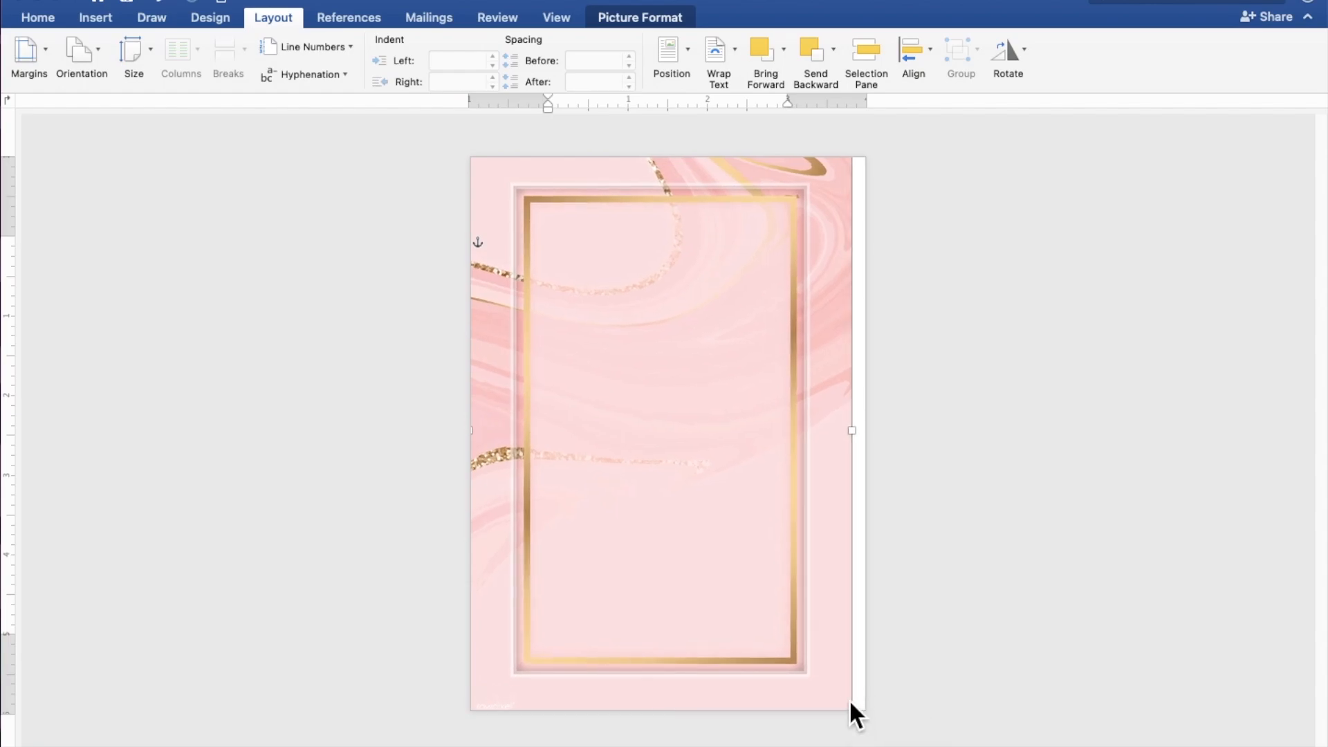
{"action": "left_click_drag", "start_coordinate": [842, 640], "coordinate": [841, 648]}
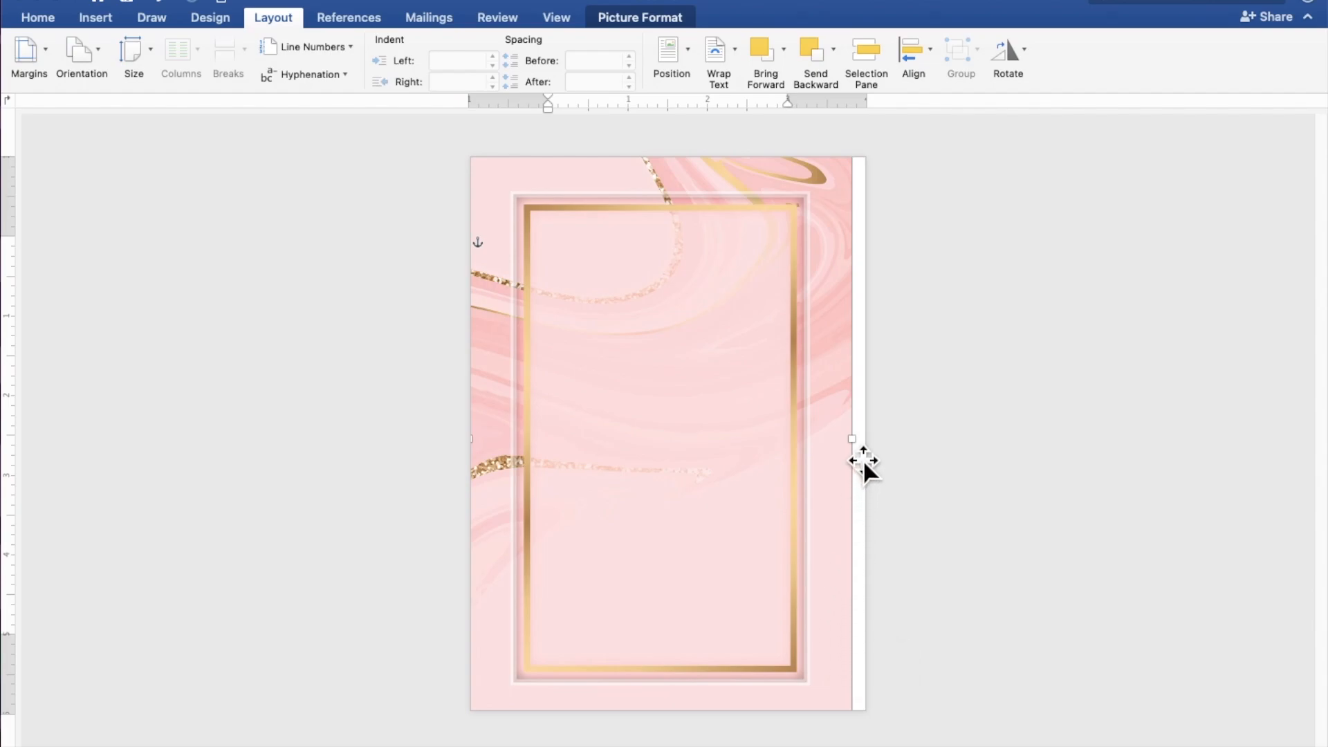
{"action": "left_click_drag", "start_coordinate": [869, 454], "coordinate": [882, 454]}
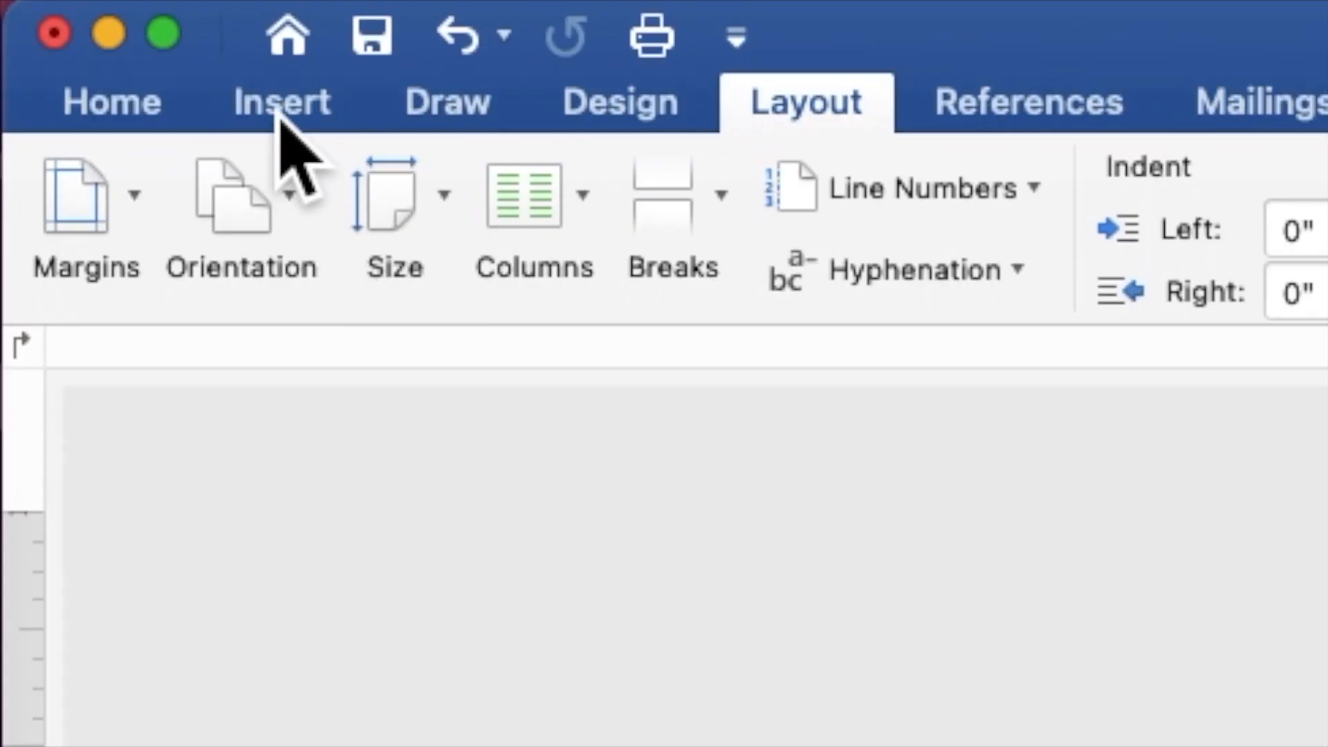
Step: Draw a rectangle about 4.47" wide and 2.09" high across the upper part of the gold frame
{"action": "left_click", "coordinate": [94, 21]}
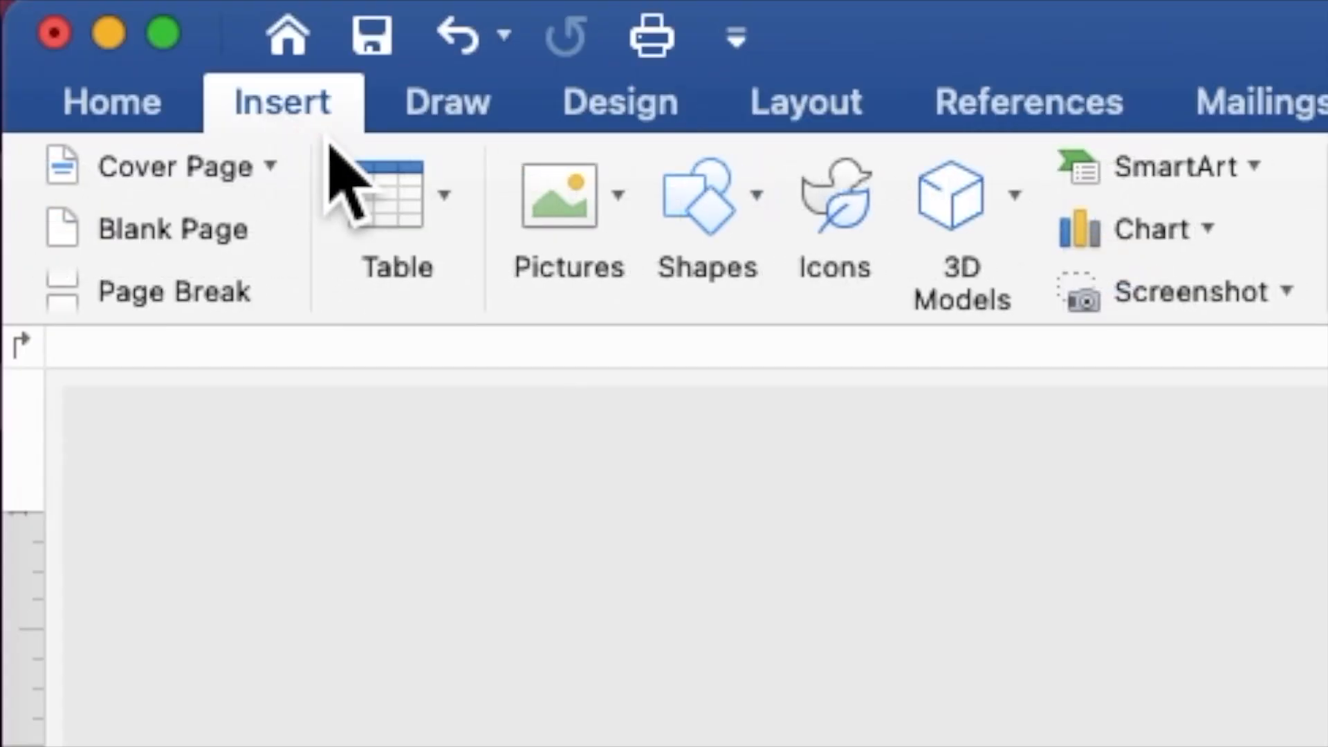
{"action": "left_click", "coordinate": [732, 231]}
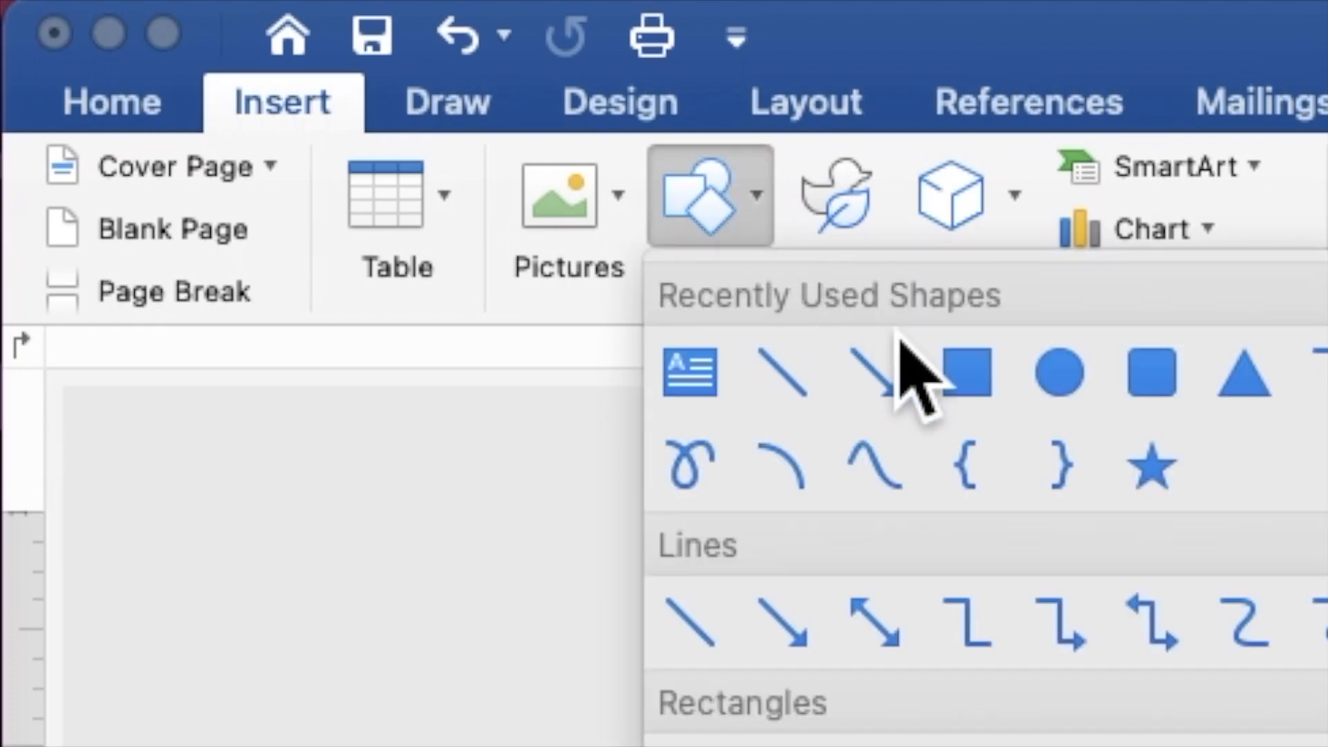
{"action": "left_click", "coordinate": [970, 383]}
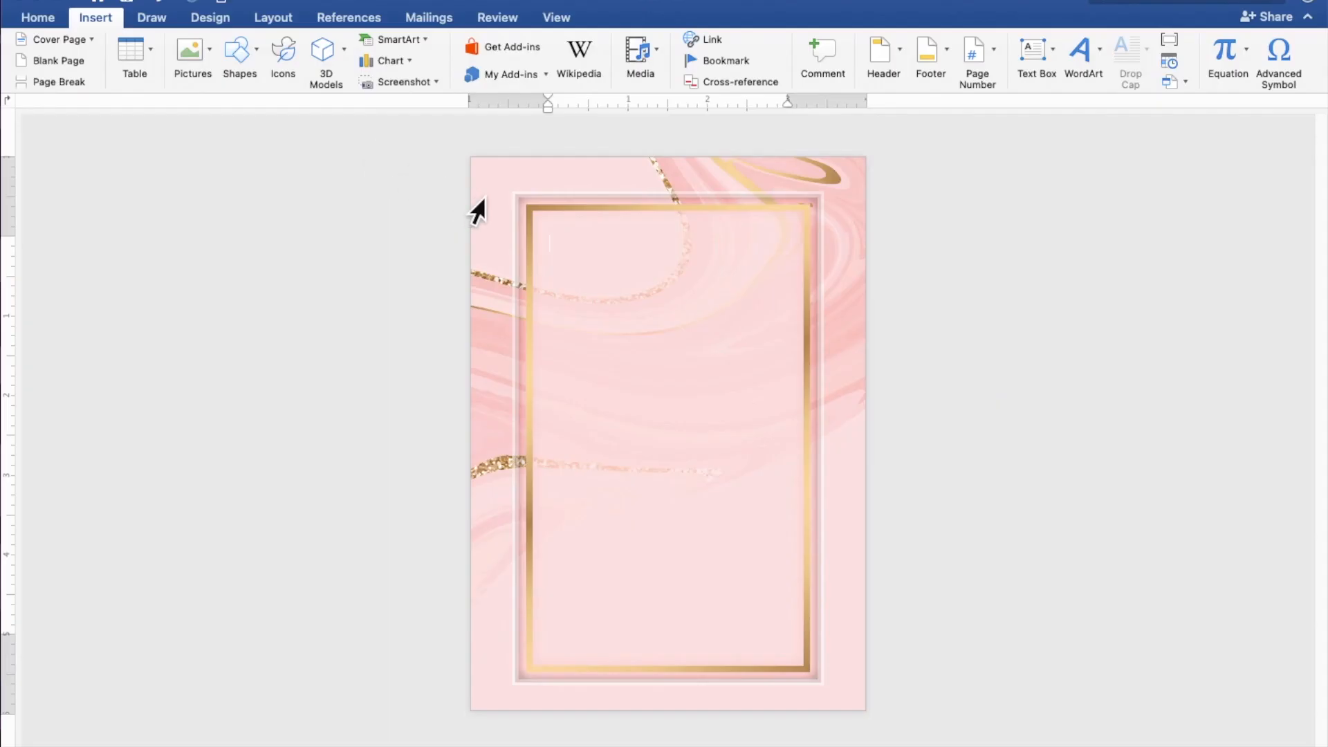
{"action": "left_click_drag", "start_coordinate": [514, 217], "coordinate": [866, 380]}
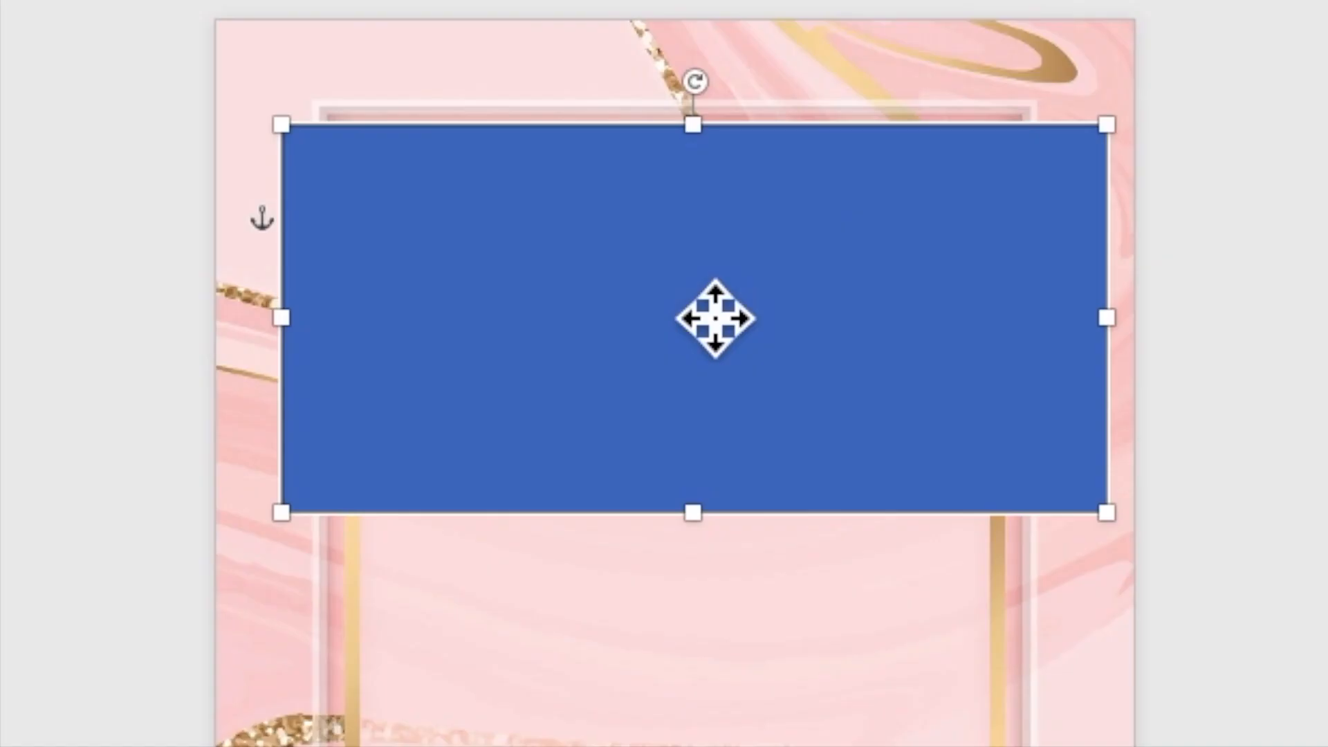
Step: Add text to the rectangle and enter the person's name
{"action": "right_click", "coordinate": [682, 284]}
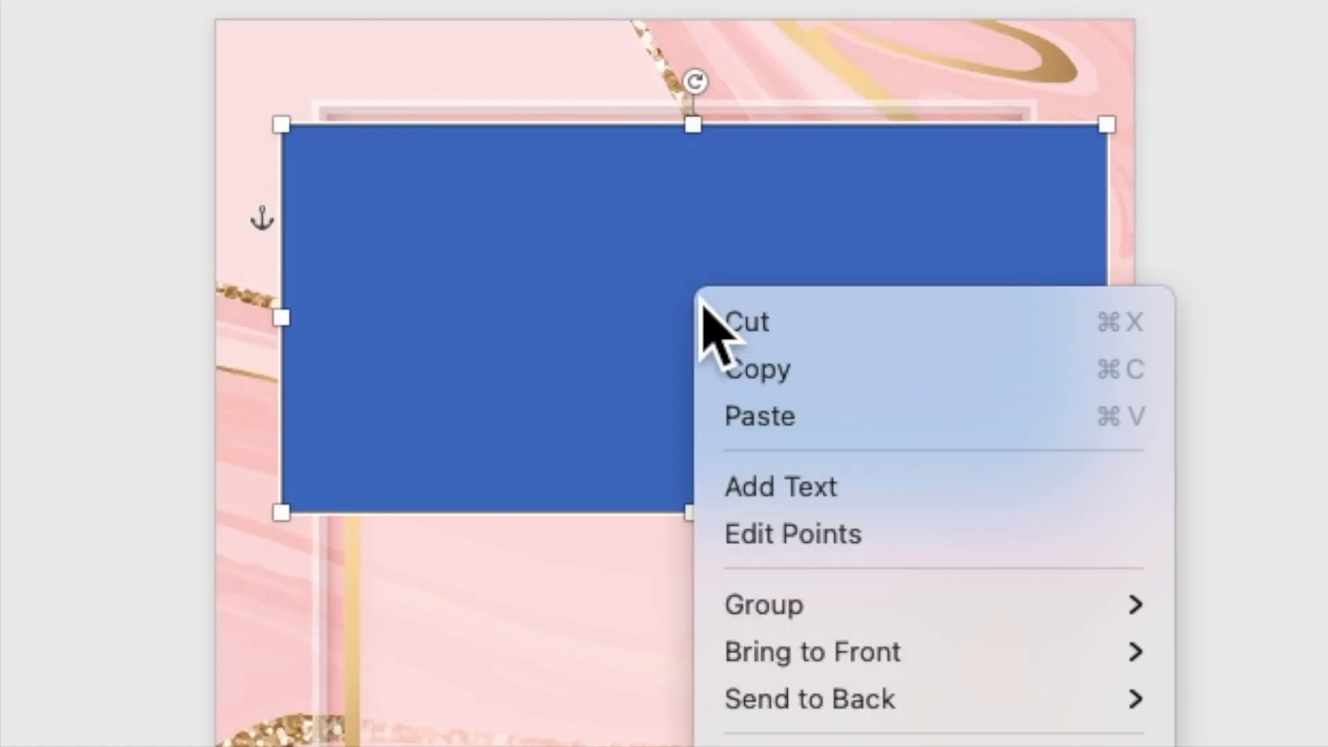
{"action": "left_click", "coordinate": [754, 492]}
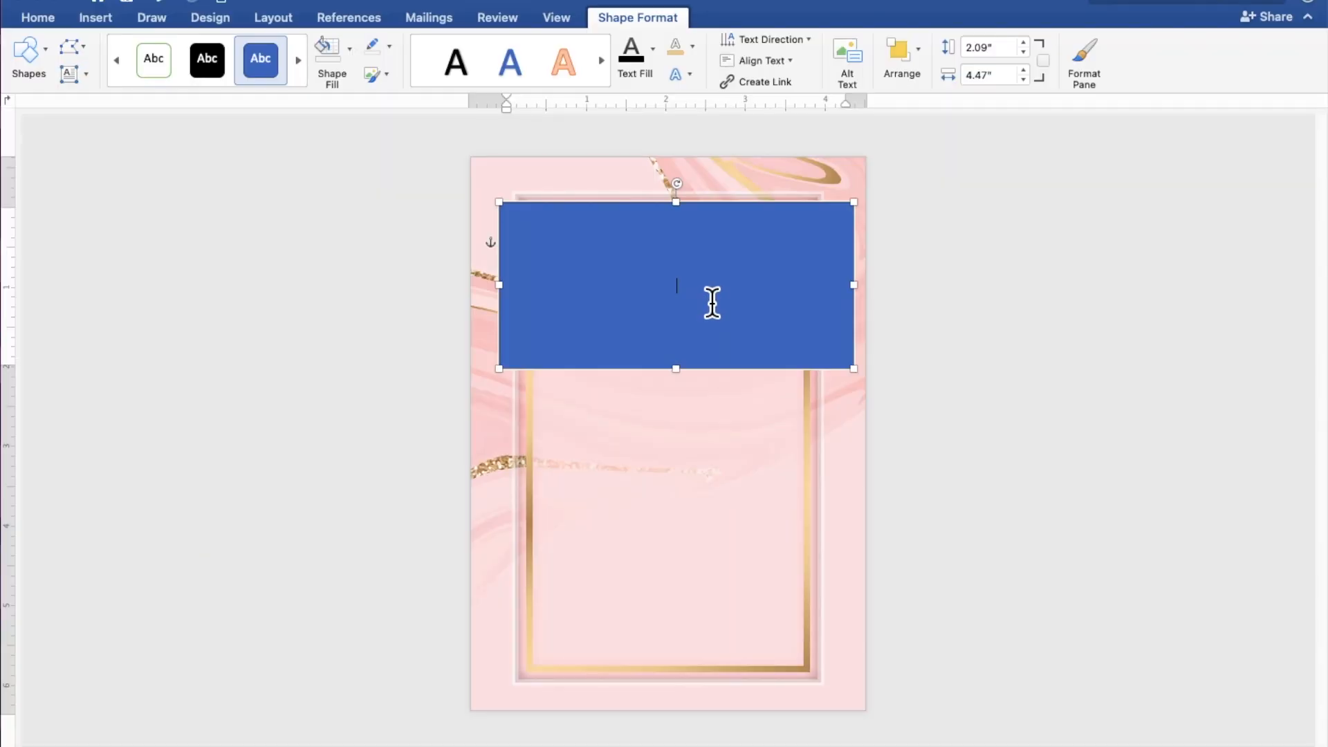
{"action": "type", "text": "Kennedy"}
Step: Select the name text and set its rectangle to No Fill and No Outline
{"action": "left_click_drag", "start_coordinate": [724, 296], "coordinate": [636, 311]}
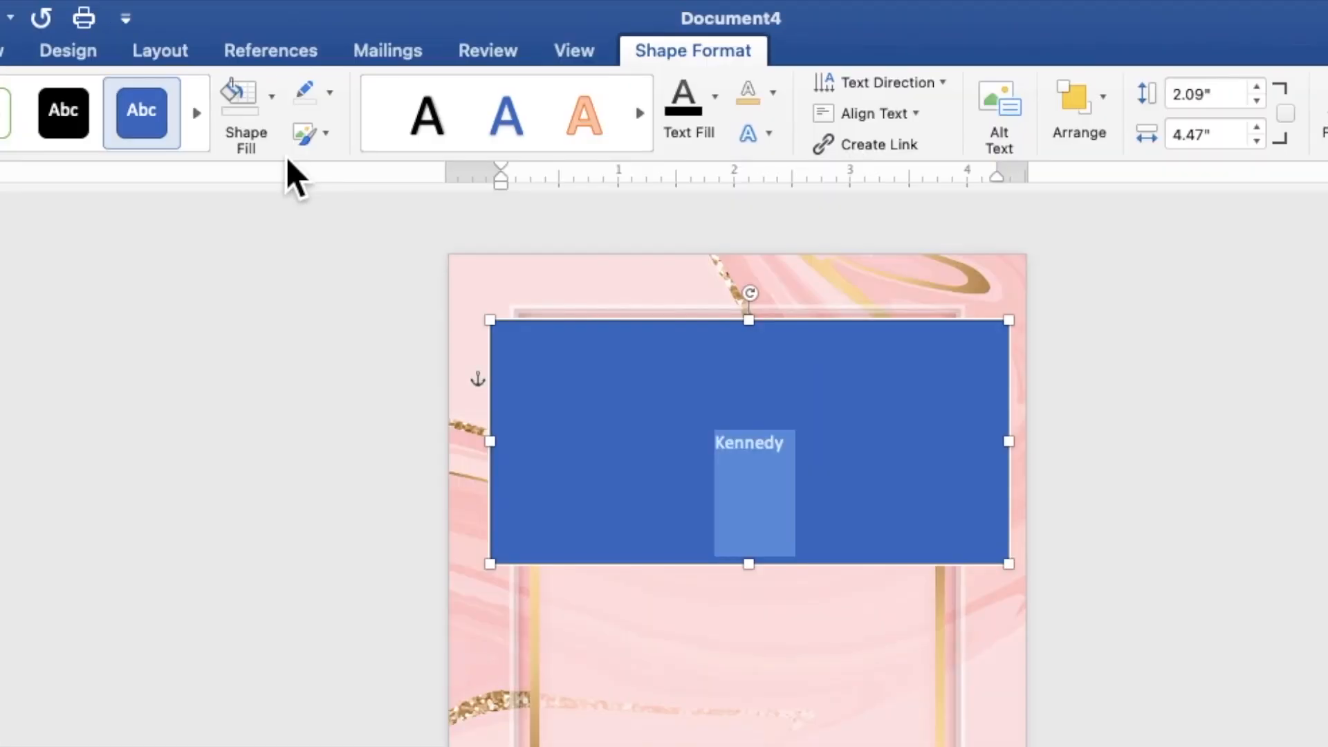
{"action": "left_click", "coordinate": [271, 112]}
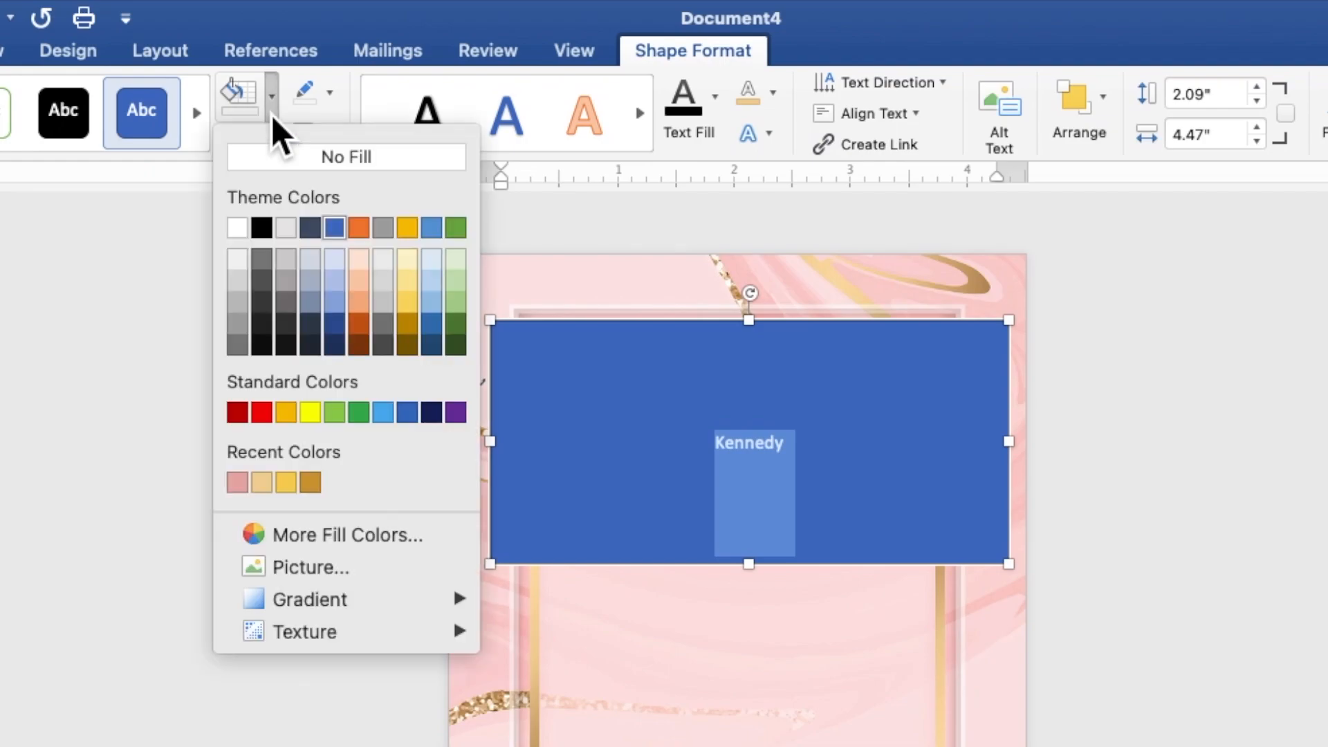
{"action": "left_click", "coordinate": [276, 164]}
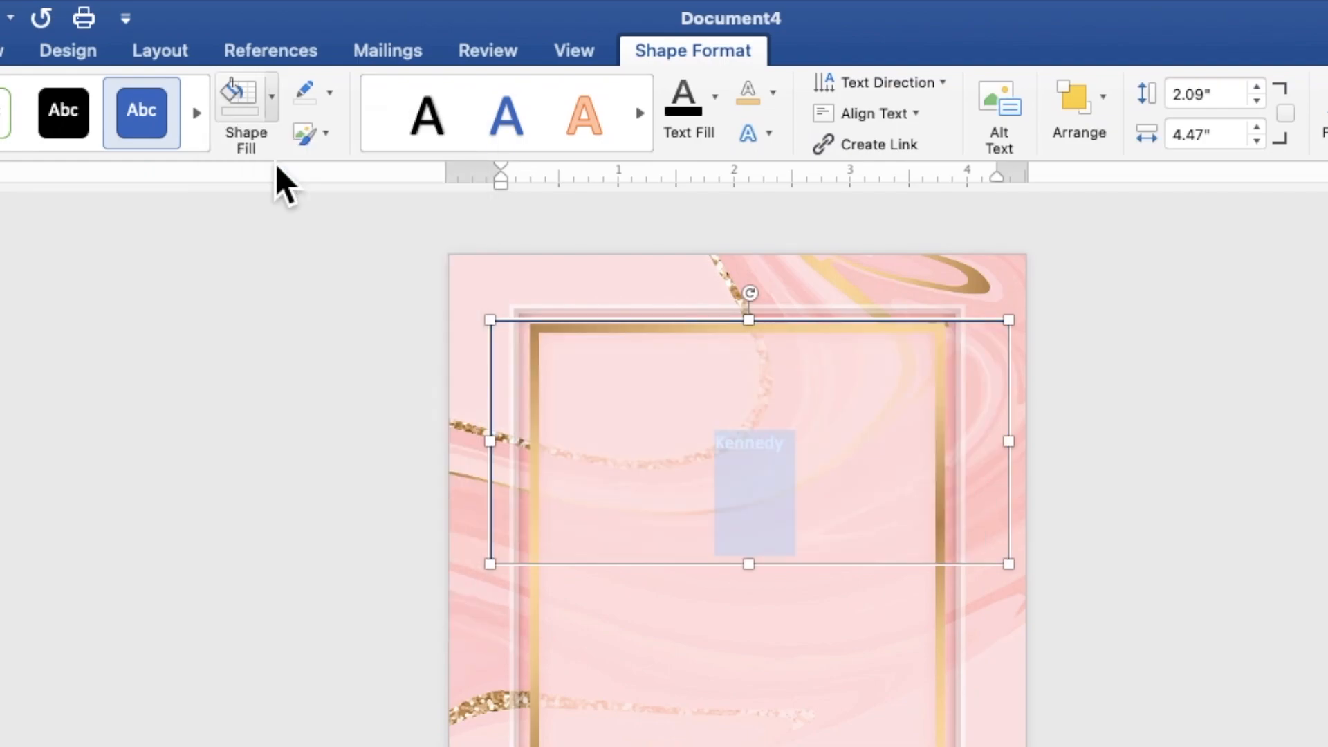
{"action": "left_click", "coordinate": [337, 100]}
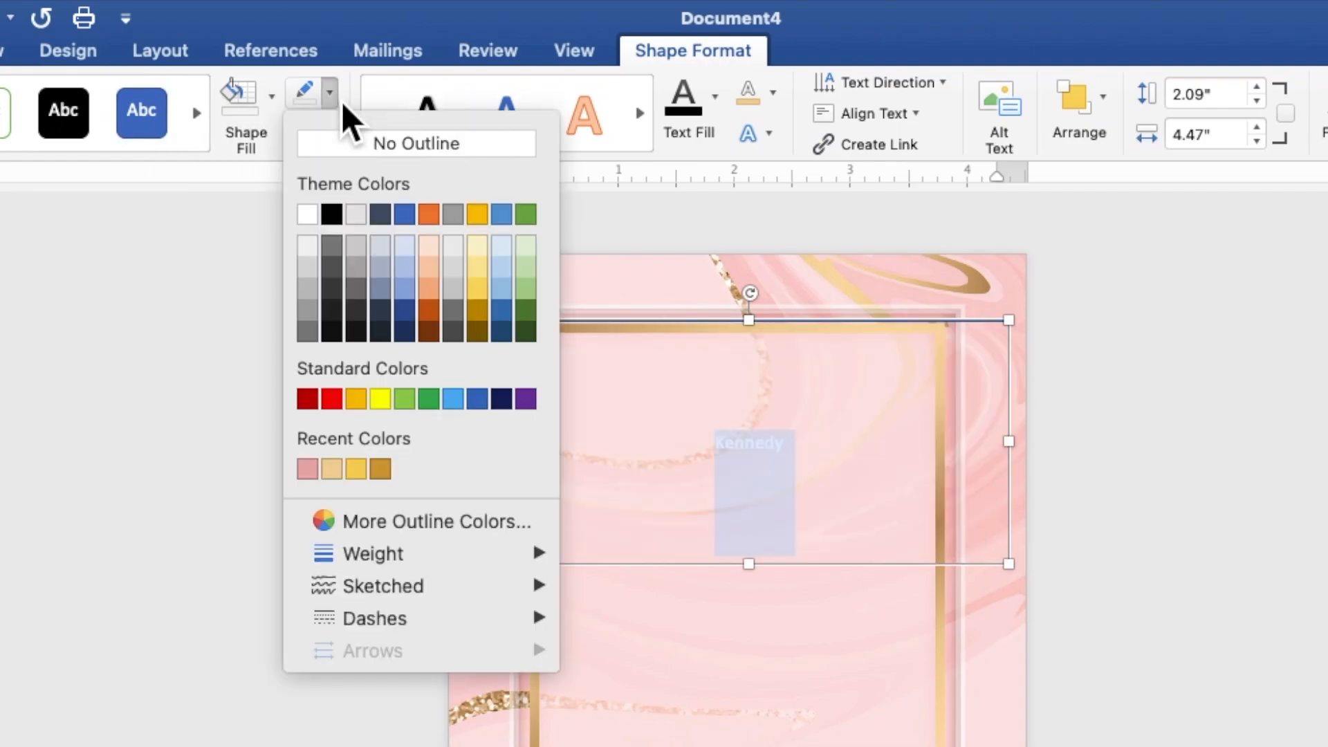
{"action": "left_click", "coordinate": [337, 151]}
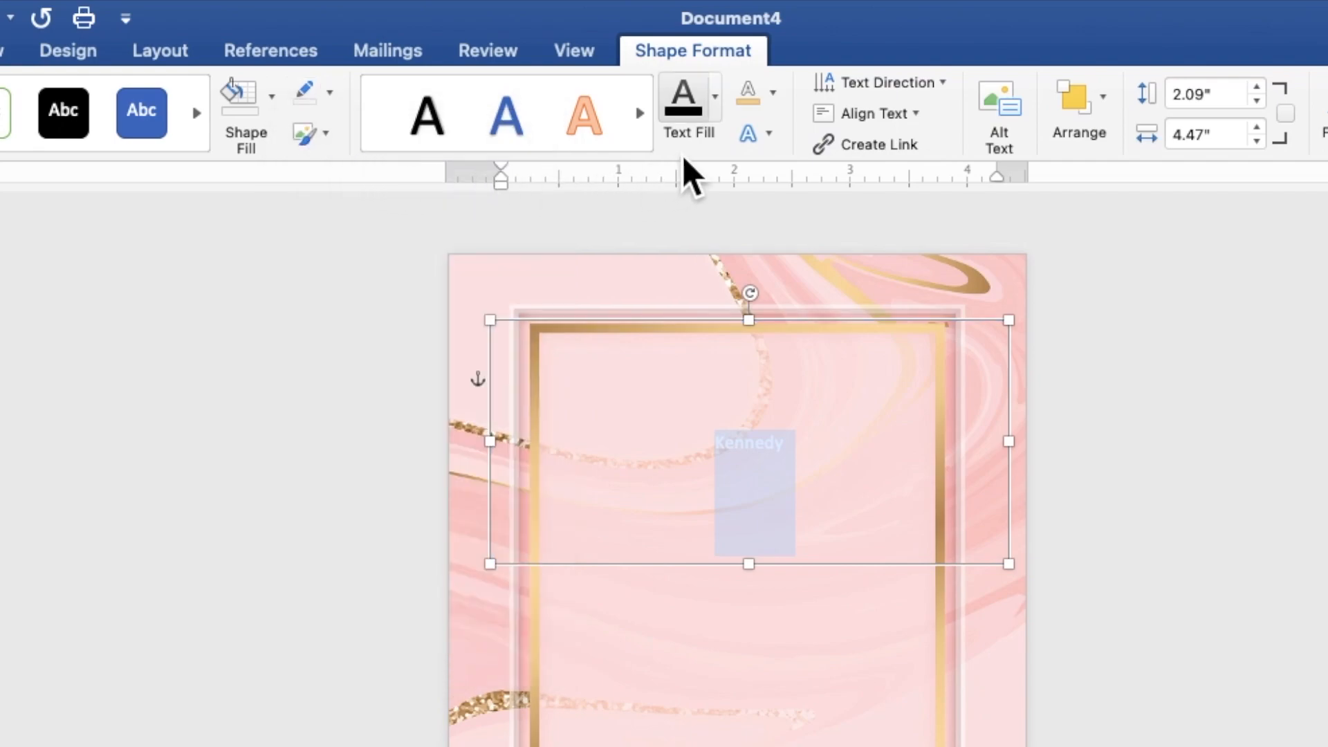
Step: Fill the selected name text with the recently used pink and give it a white 1 pt text outline
{"action": "left_click", "coordinate": [718, 107]}
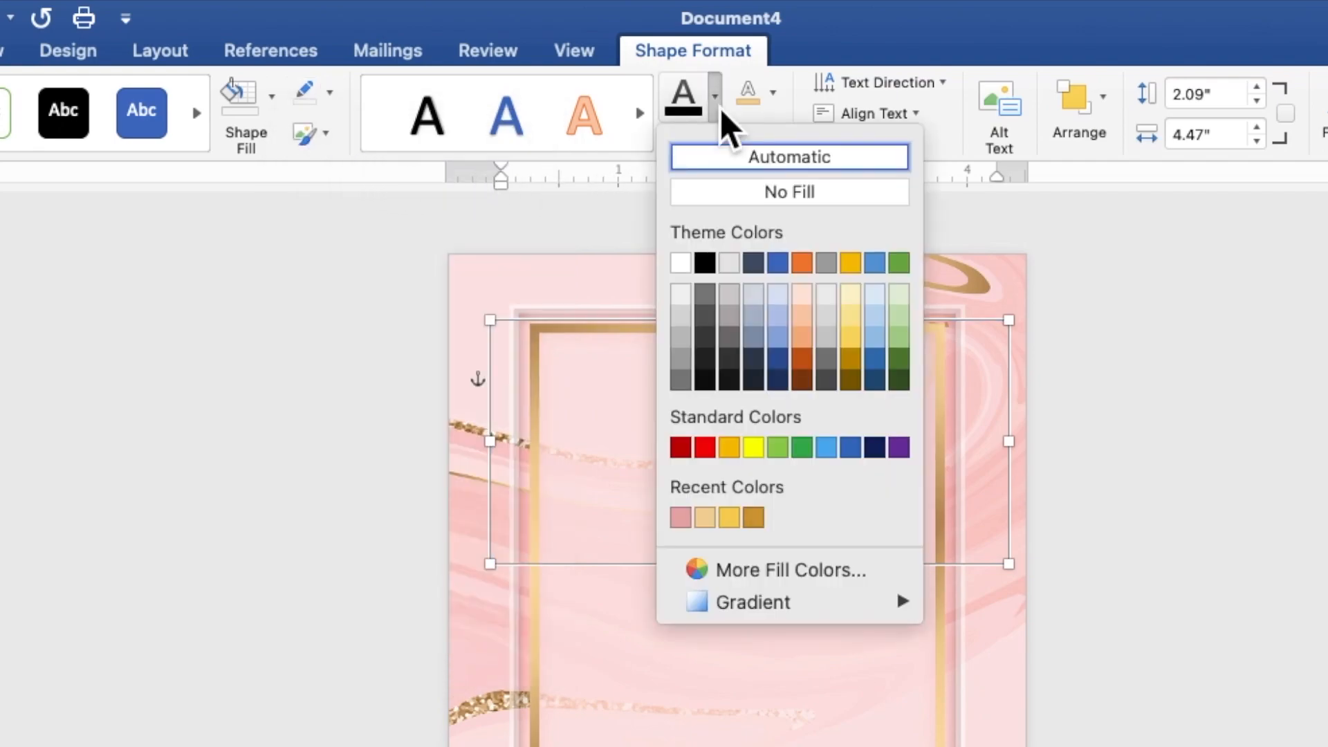
{"action": "left_click", "coordinate": [685, 525]}
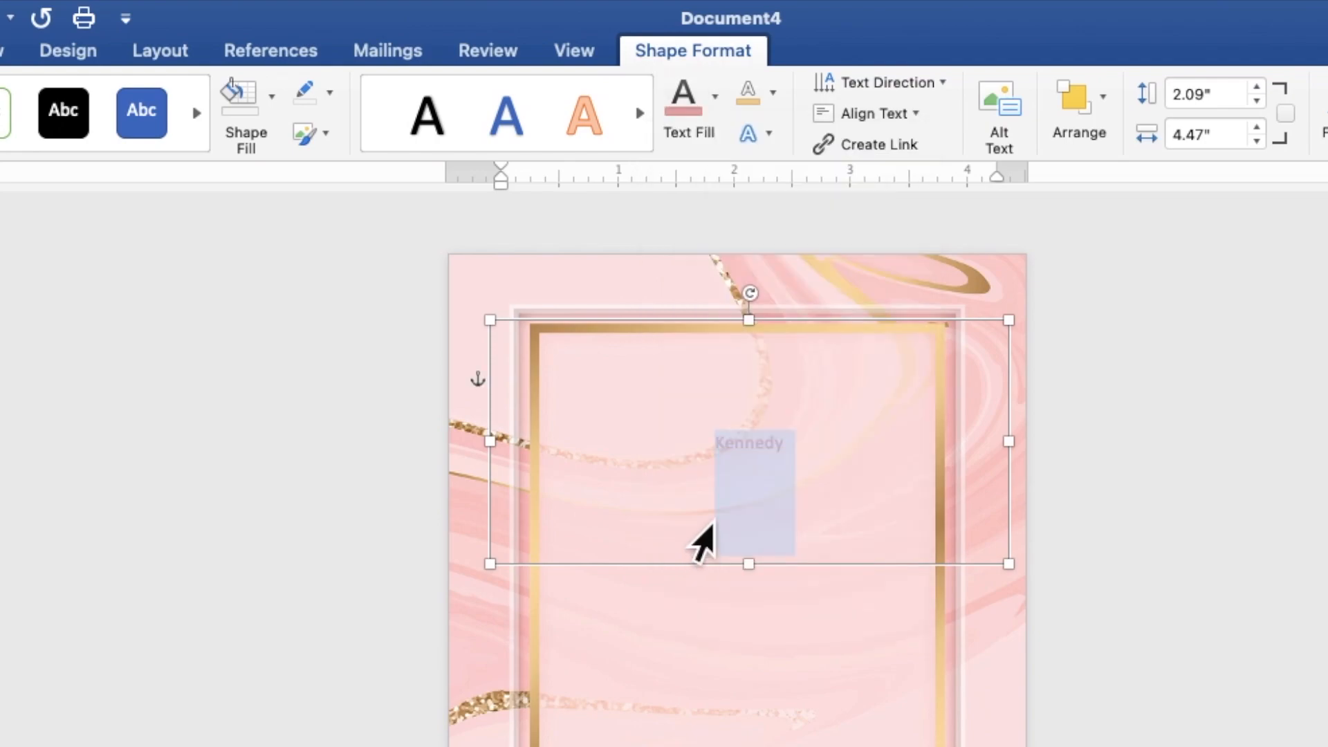
{"action": "left_click", "coordinate": [773, 93]}
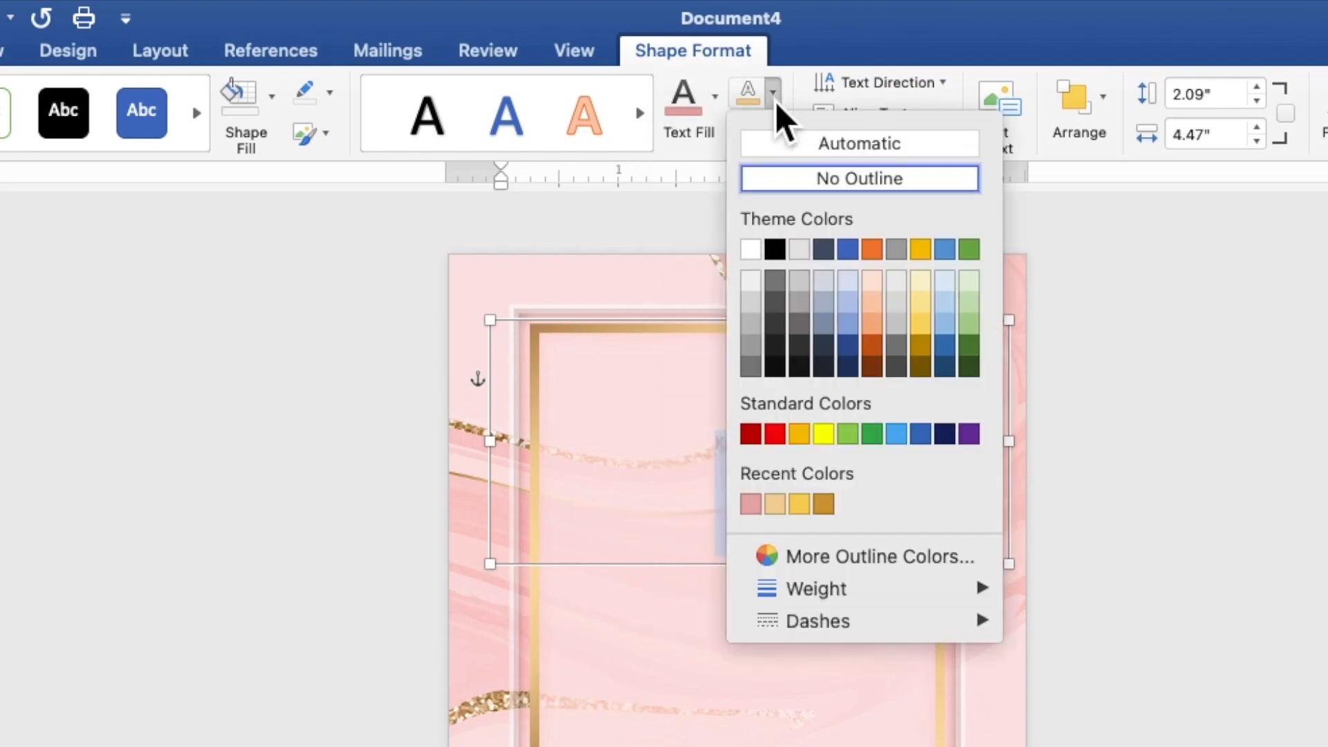
{"action": "left_click", "coordinate": [753, 259]}
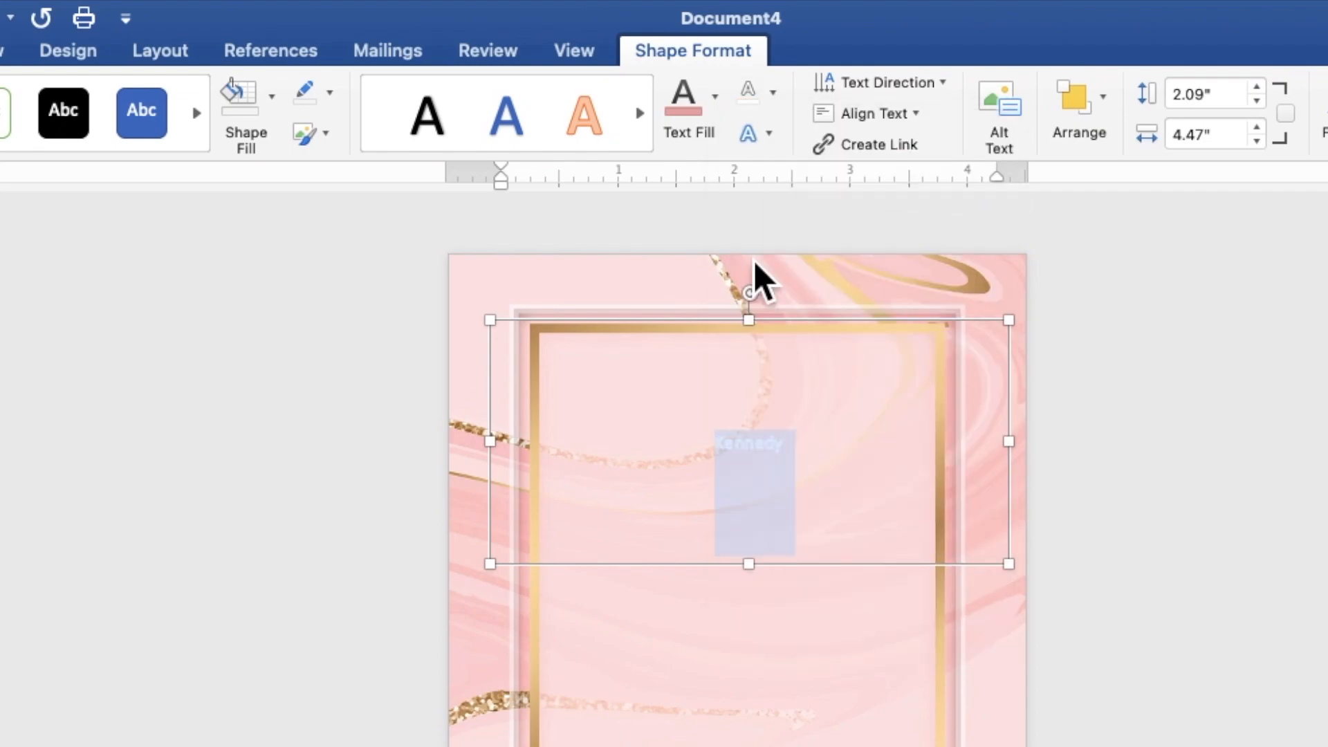
{"action": "left_click", "coordinate": [776, 104]}
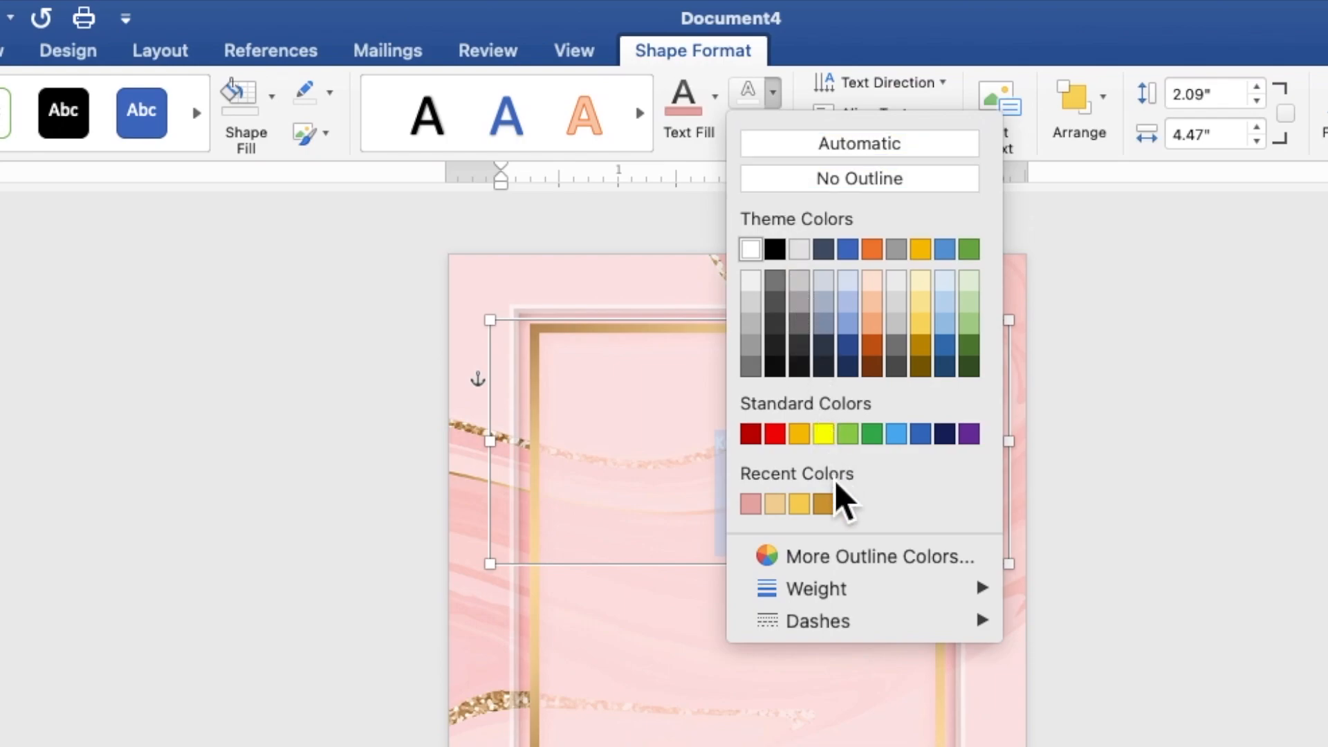
{"action": "mouse_move", "coordinate": [860, 599]}
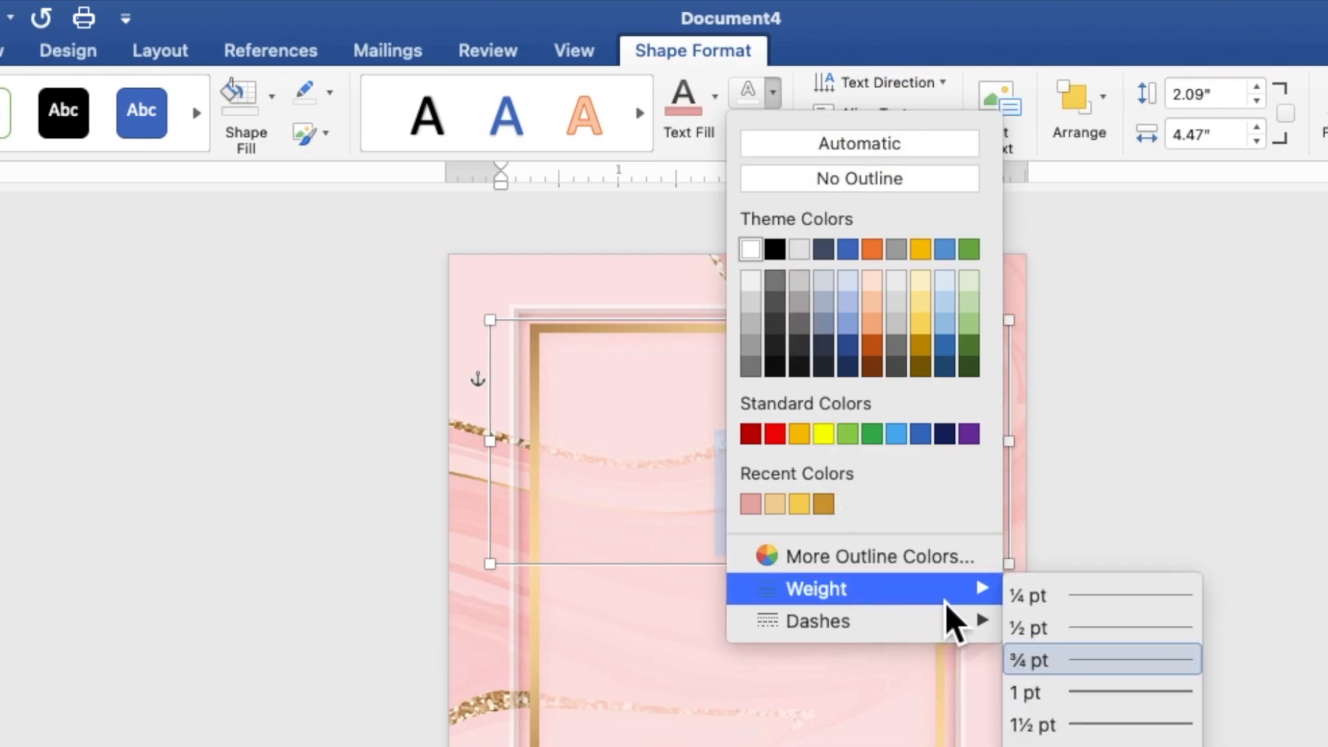
{"action": "left_click", "coordinate": [1078, 700]}
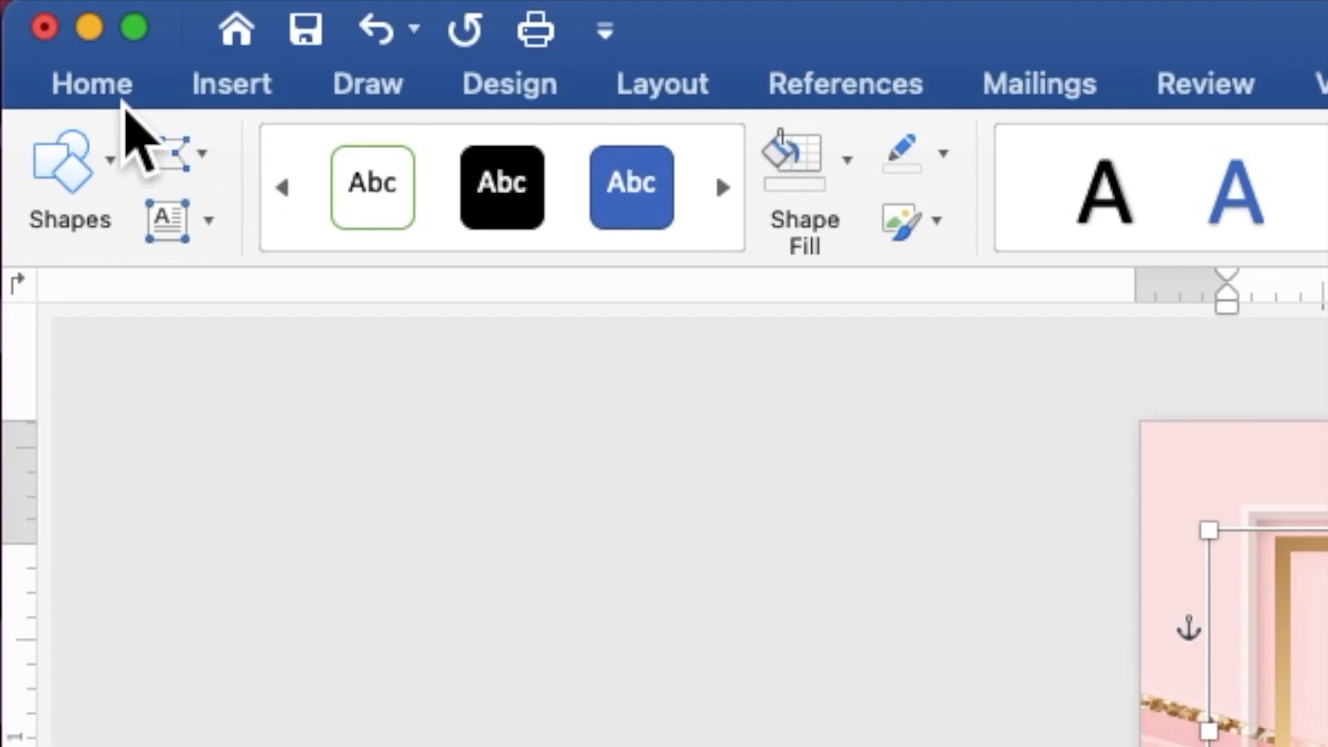
Step: Set the selected name text to the Beatrica font in bold at size 130
{"action": "left_click", "coordinate": [123, 101]}
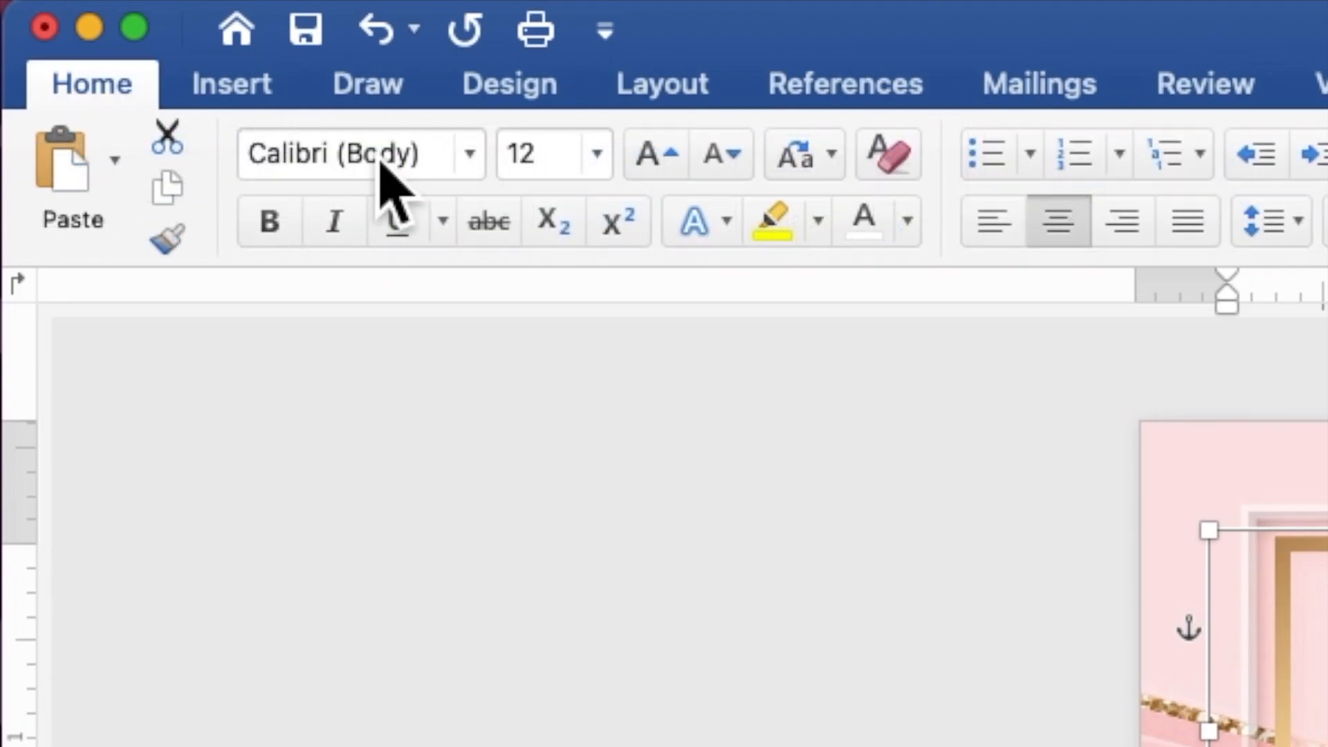
{"action": "left_click", "coordinate": [475, 166]}
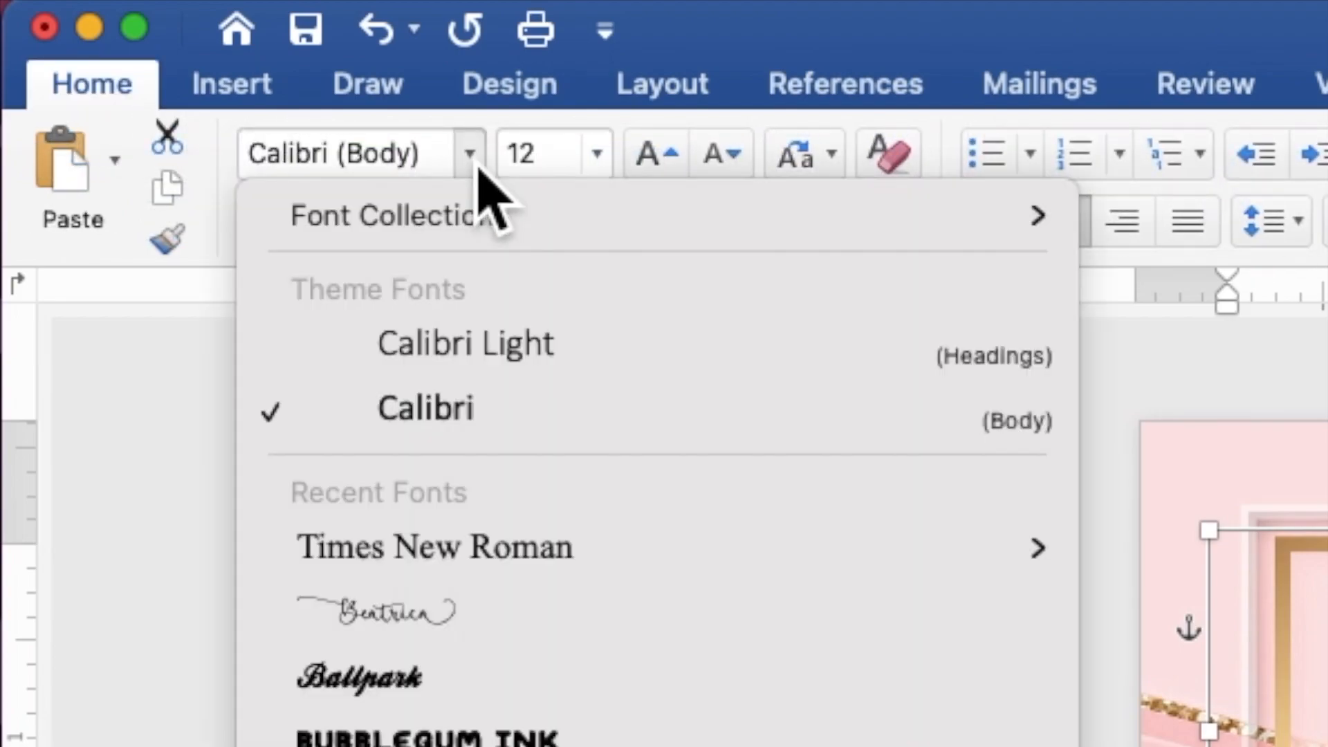
{"action": "left_click", "coordinate": [474, 612]}
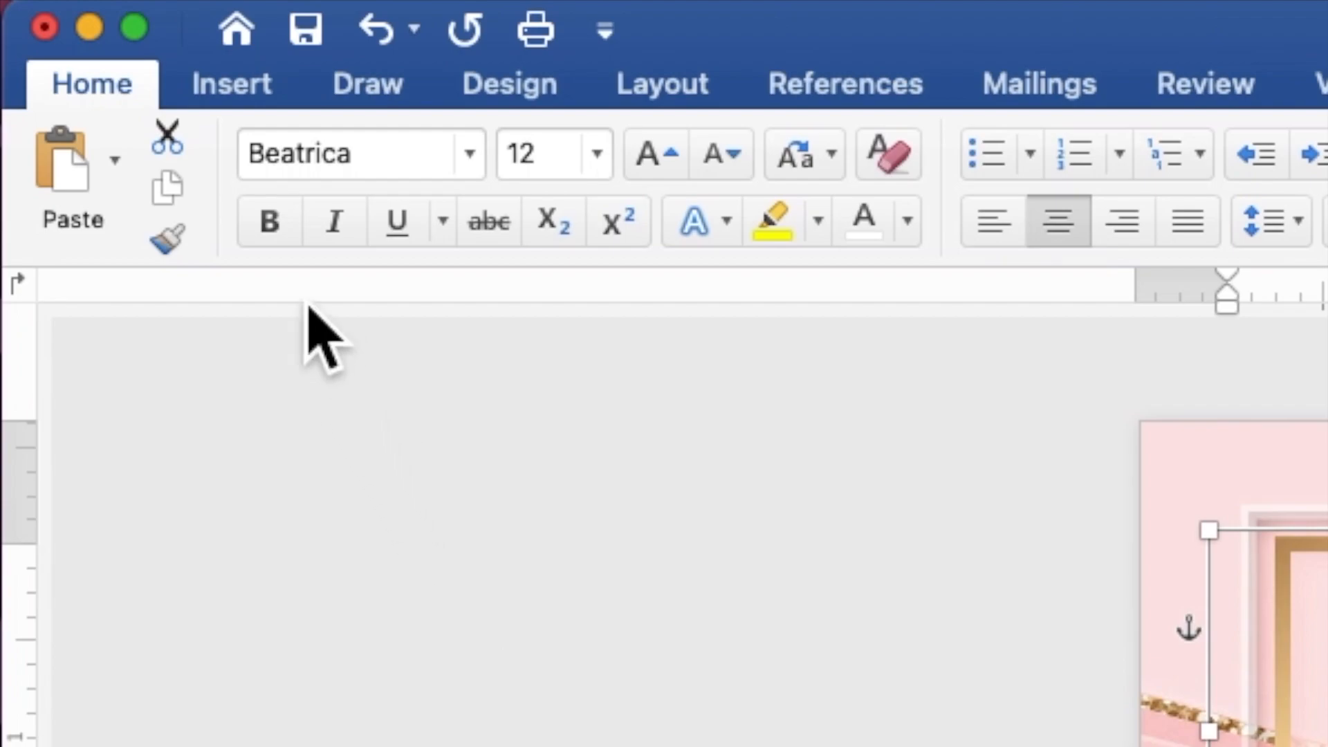
{"action": "left_click", "coordinate": [282, 235]}
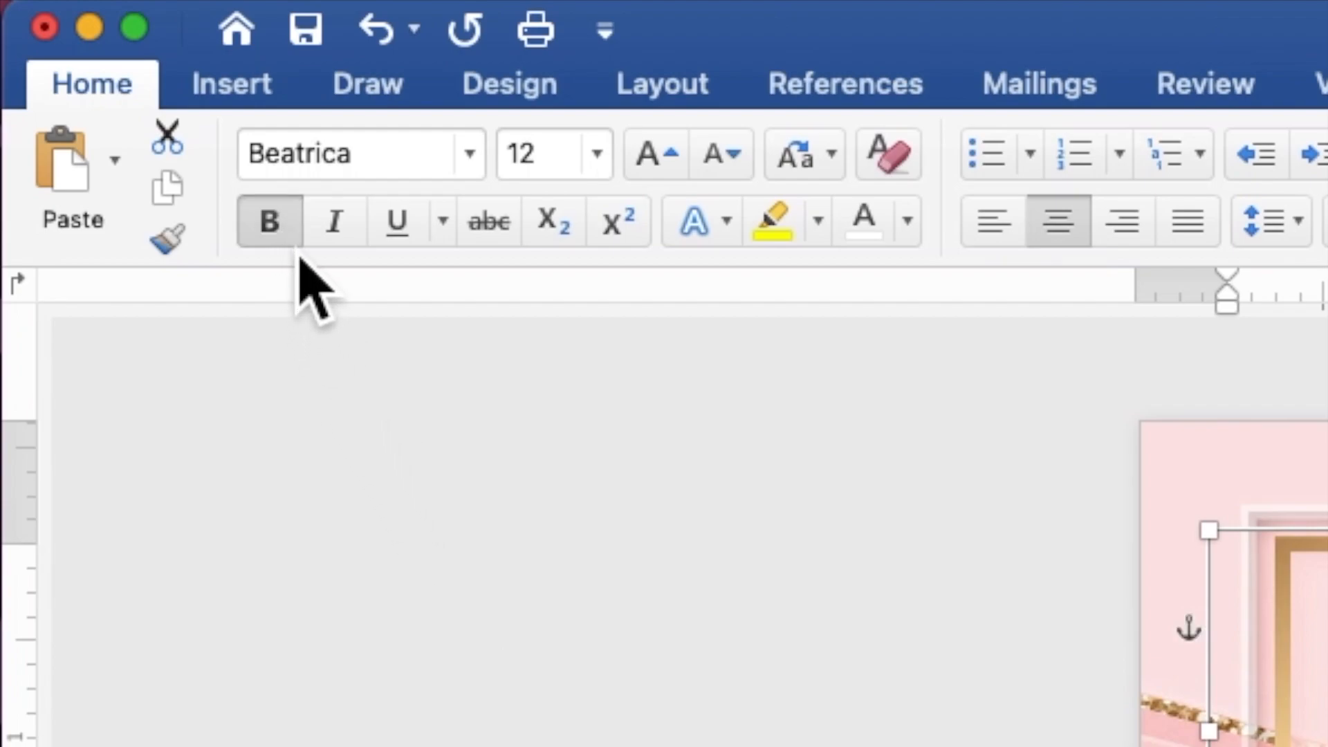
{"action": "left_click", "coordinate": [526, 166]}
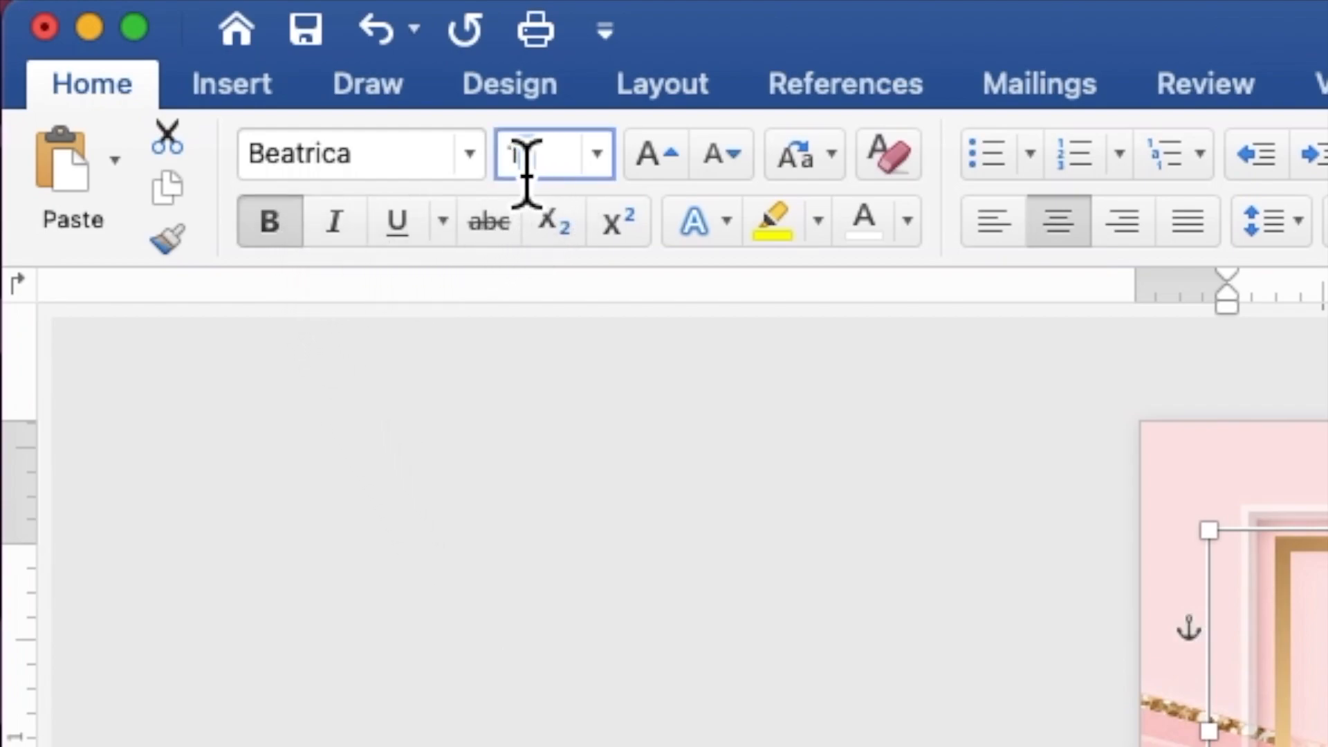
{"action": "type", "text": "130"}
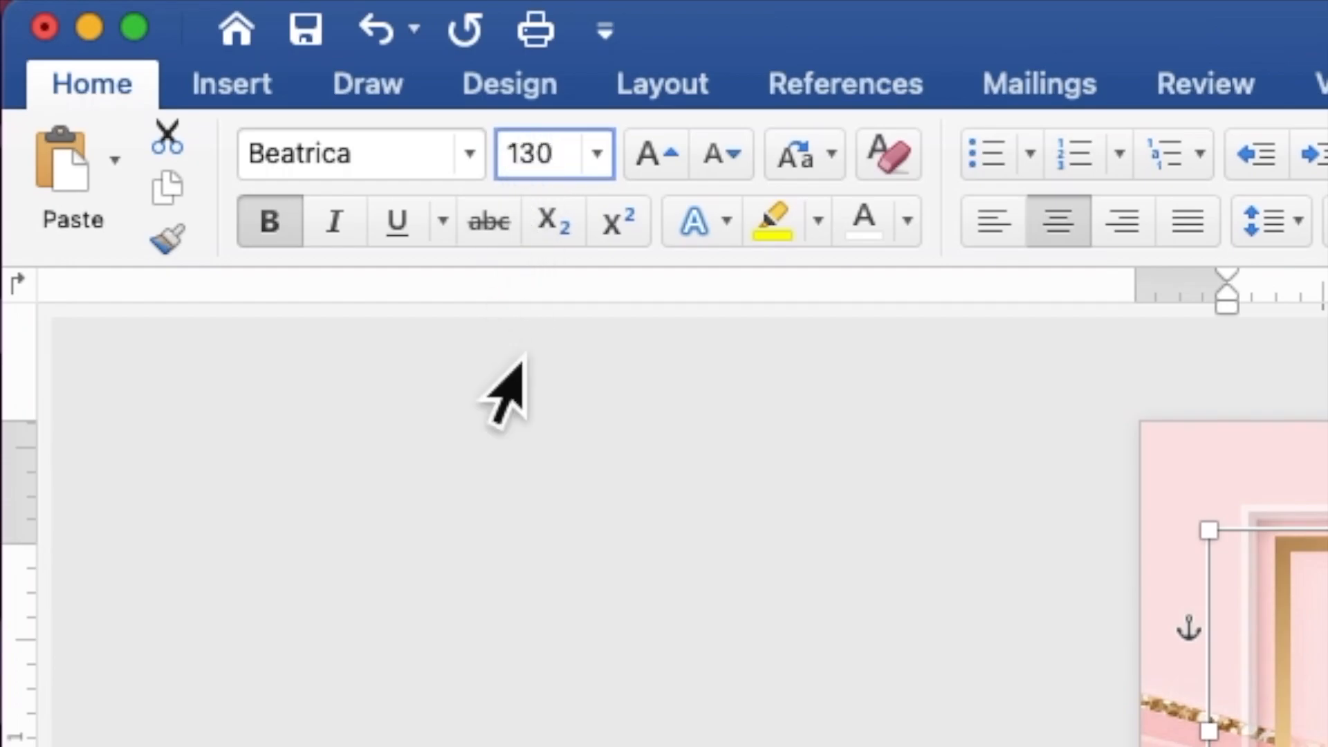
{"action": "key", "text": "Return"}
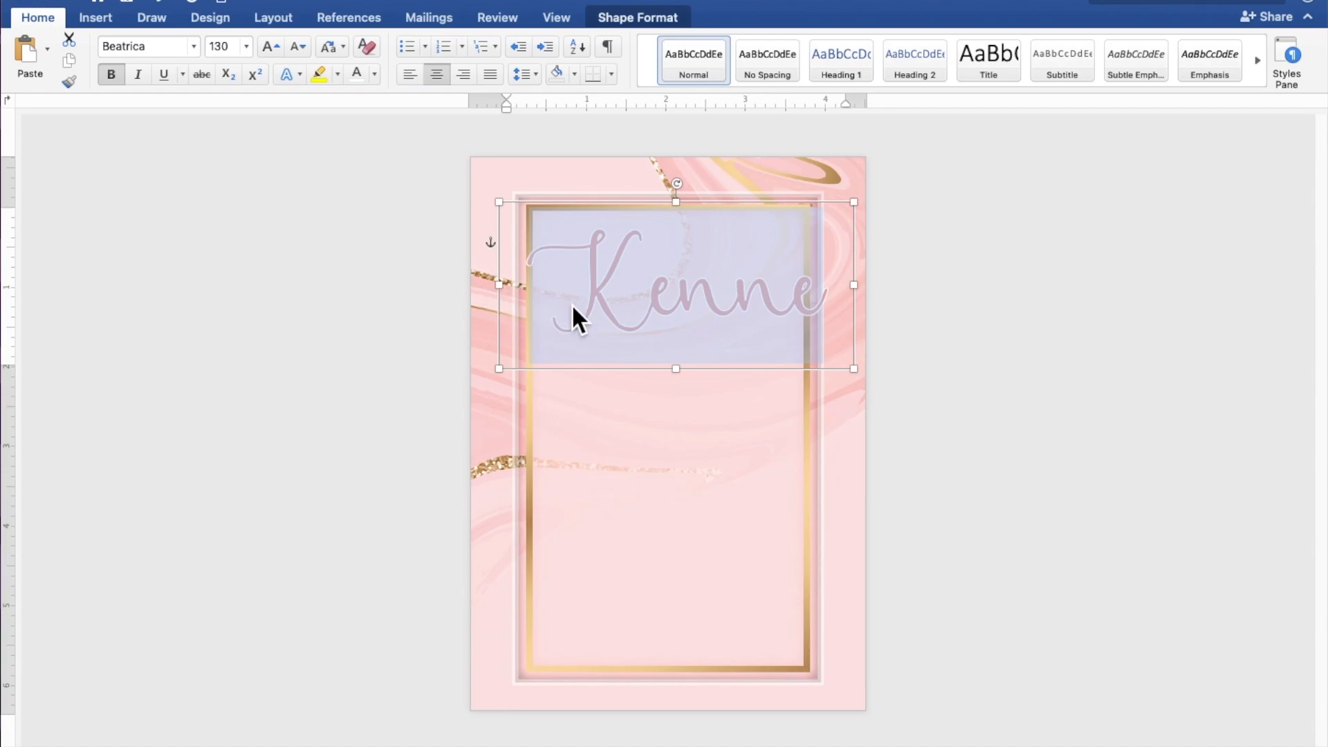
Step: Enlarge the name's rectangle to the full page width and make it taller so the whole name fits, centring it across the page
{"action": "left_click_drag", "start_coordinate": [865, 385], "coordinate": [906, 382]}
{"action": "left_click_drag", "start_coordinate": [773, 310], "coordinate": [734, 313]}
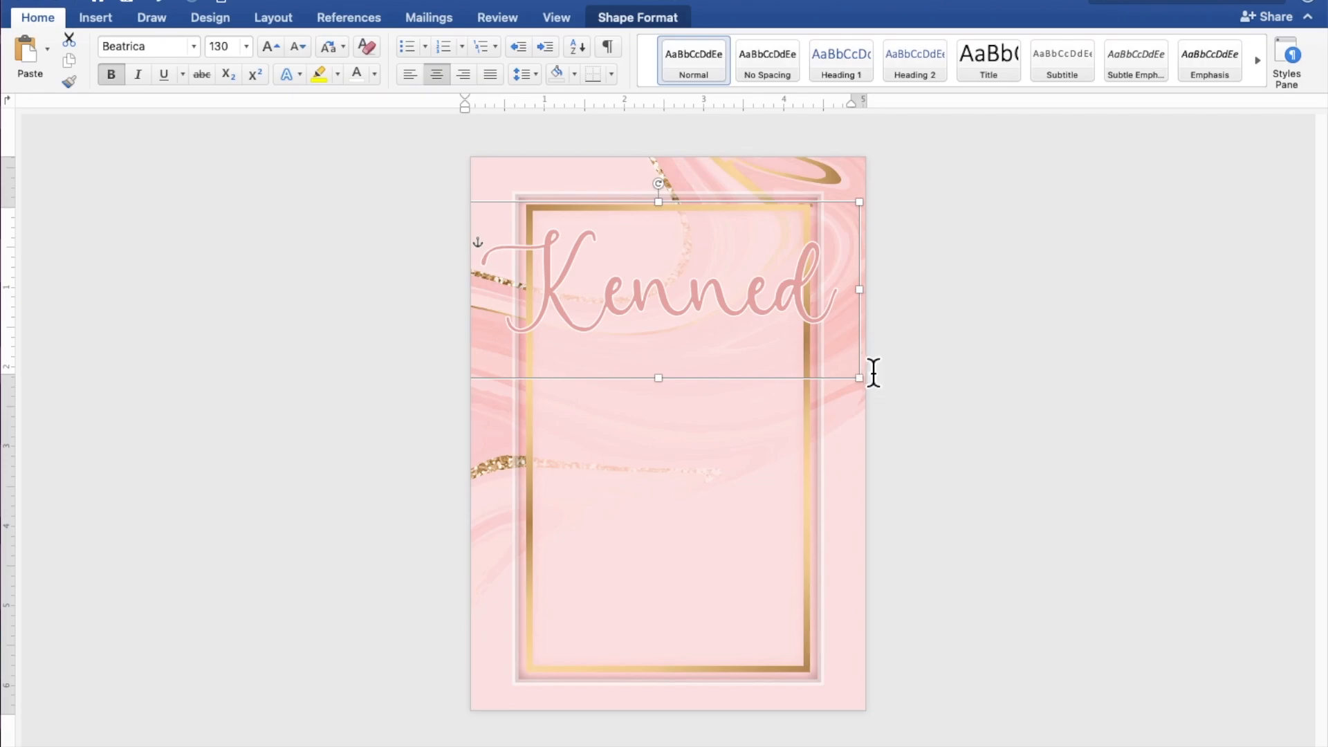
{"action": "left_click_drag", "start_coordinate": [876, 394], "coordinate": [881, 395]}
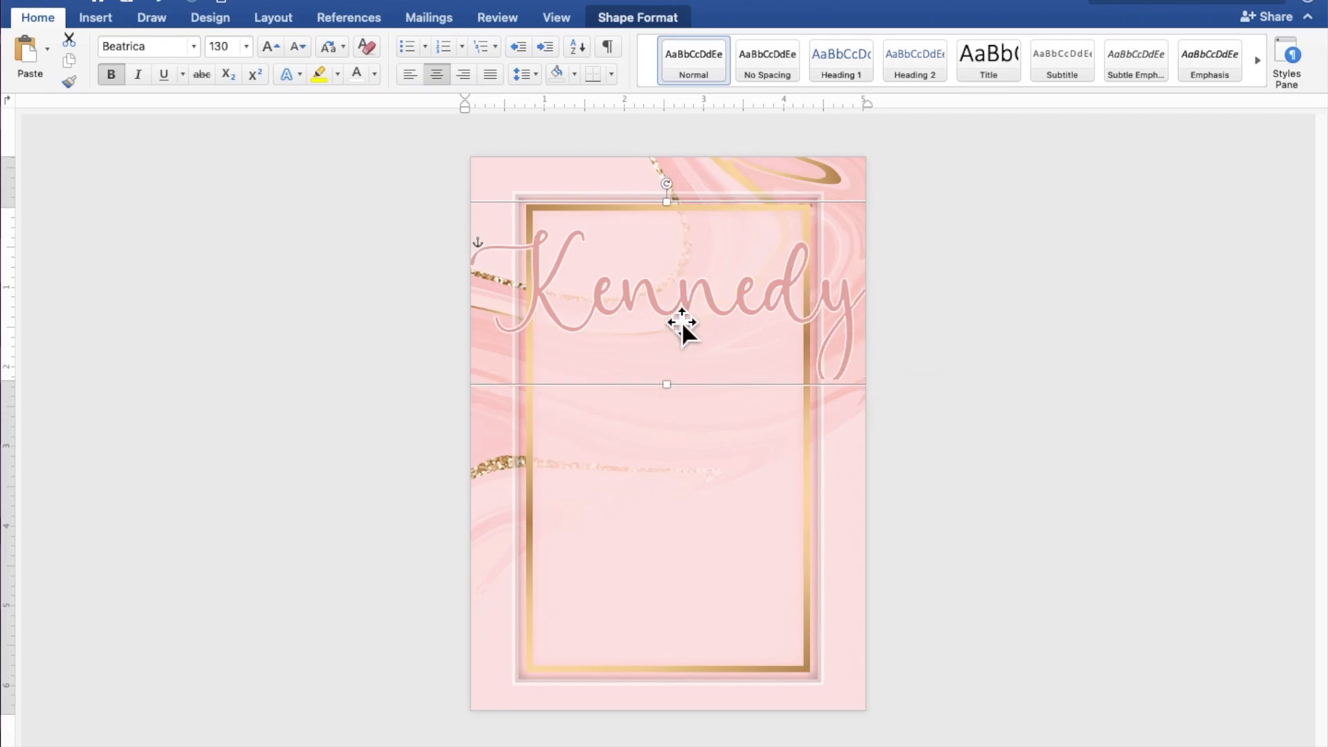
{"action": "left_click_drag", "start_coordinate": [672, 389], "coordinate": [678, 398]}
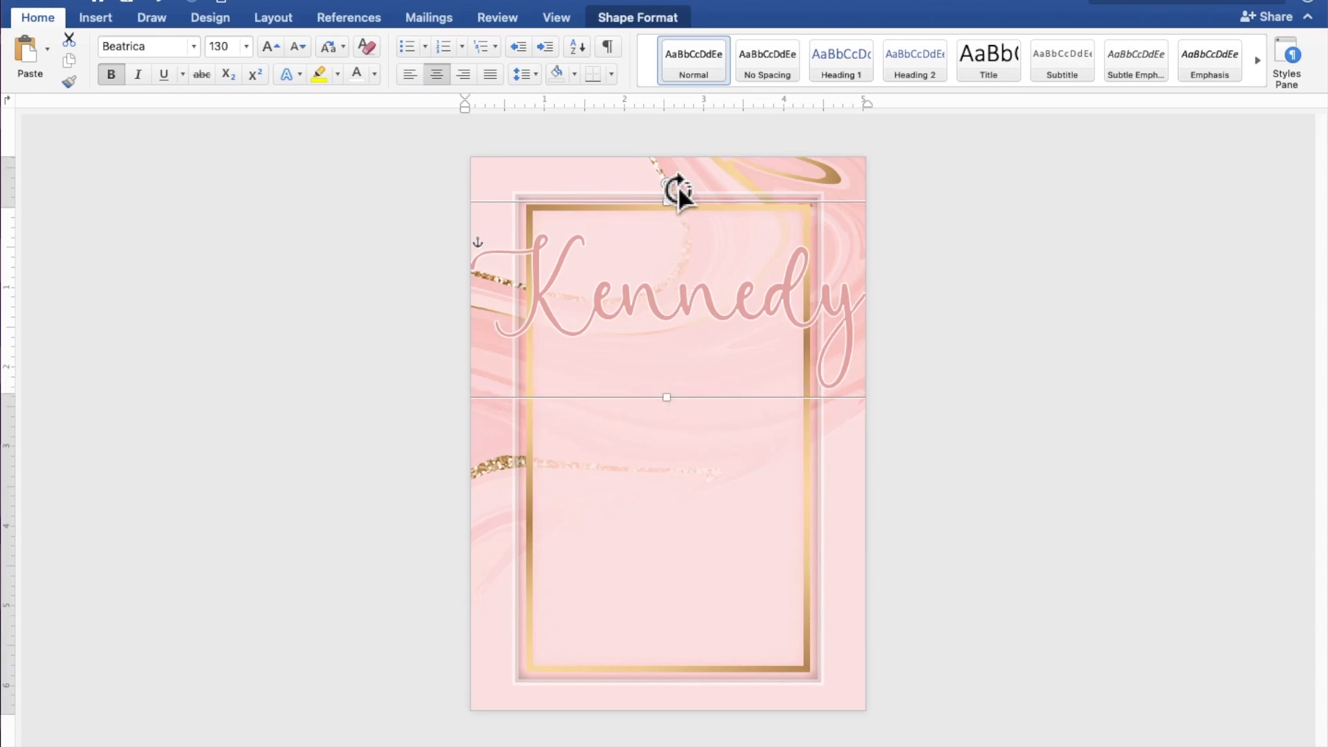
Step: Tilt the name's rectangle slightly counterclockwise and move it a little higher on the page
{"action": "left_click_drag", "start_coordinate": [676, 188], "coordinate": [670, 185]}
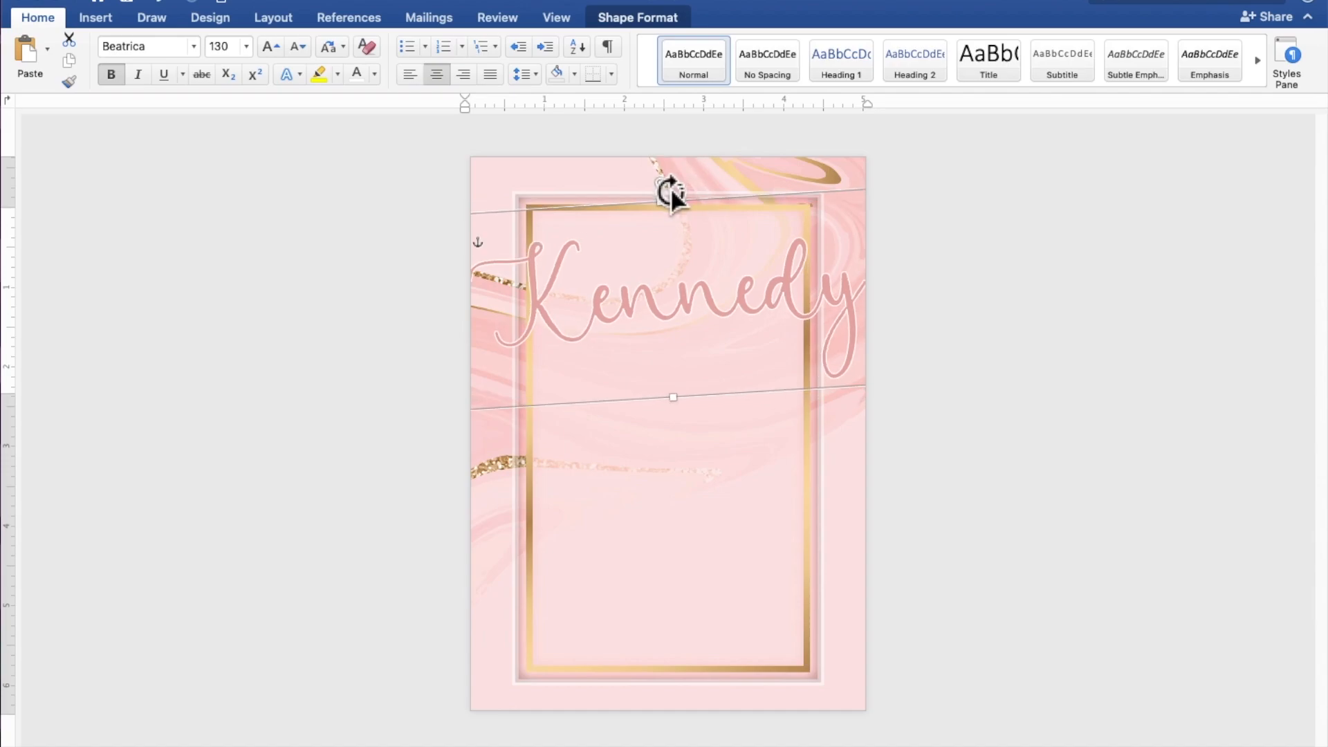
{"action": "left_click_drag", "start_coordinate": [684, 276], "coordinate": [686, 252]}
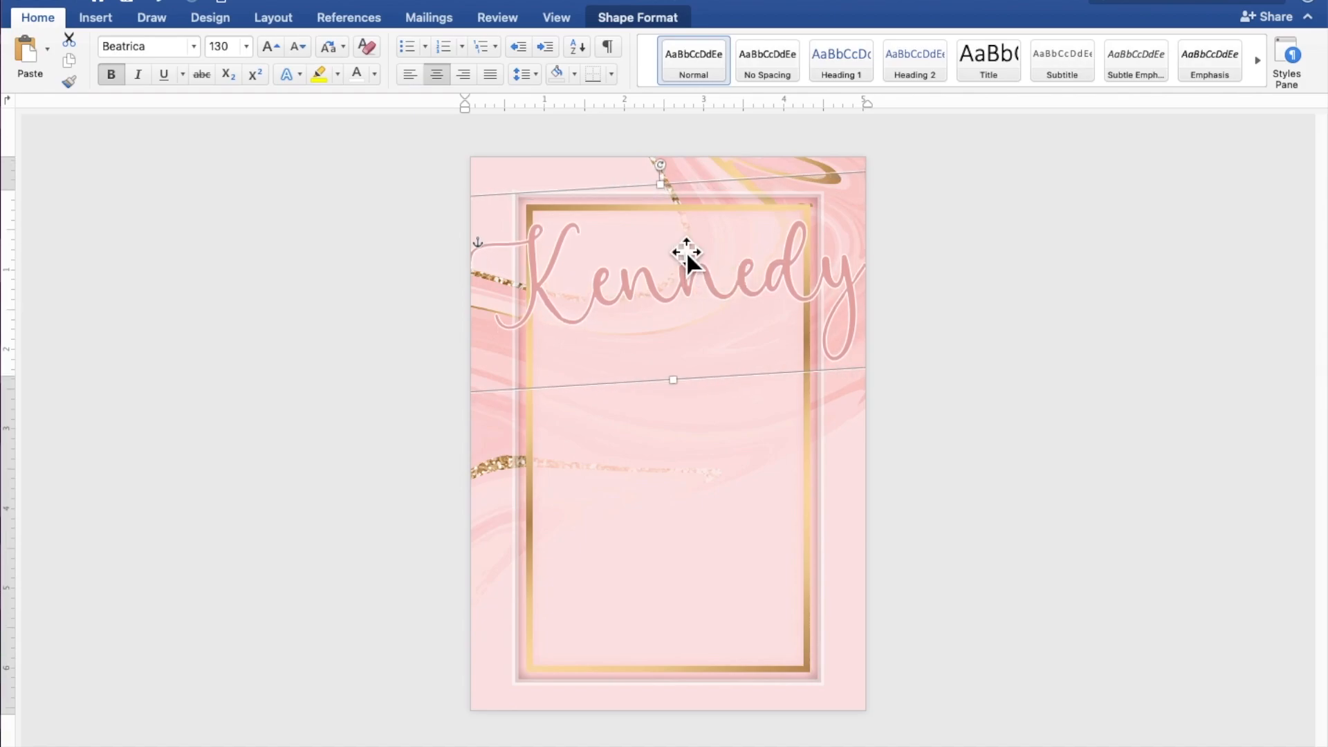
Step: Duplicate the name's rectangle and place the copy directly below the original name
{"action": "right_click", "coordinate": [685, 249]}
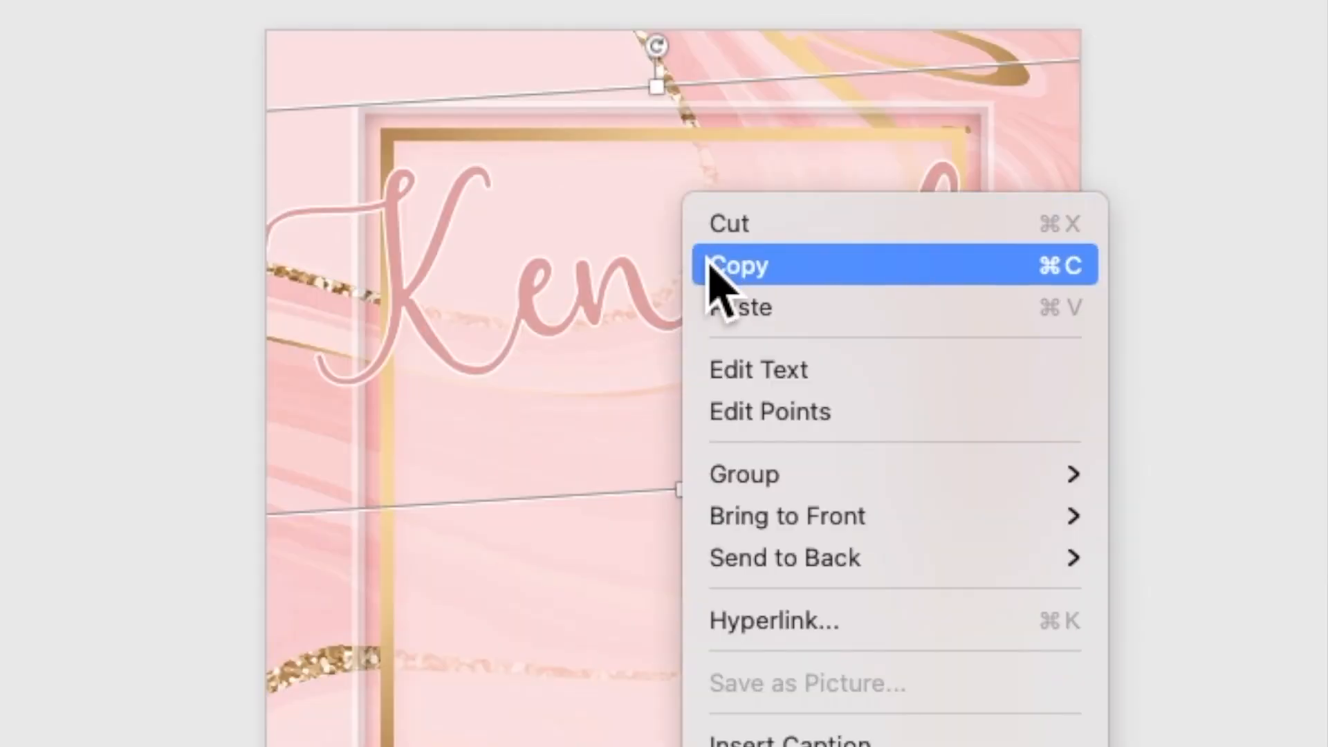
{"action": "left_click", "coordinate": [733, 266]}
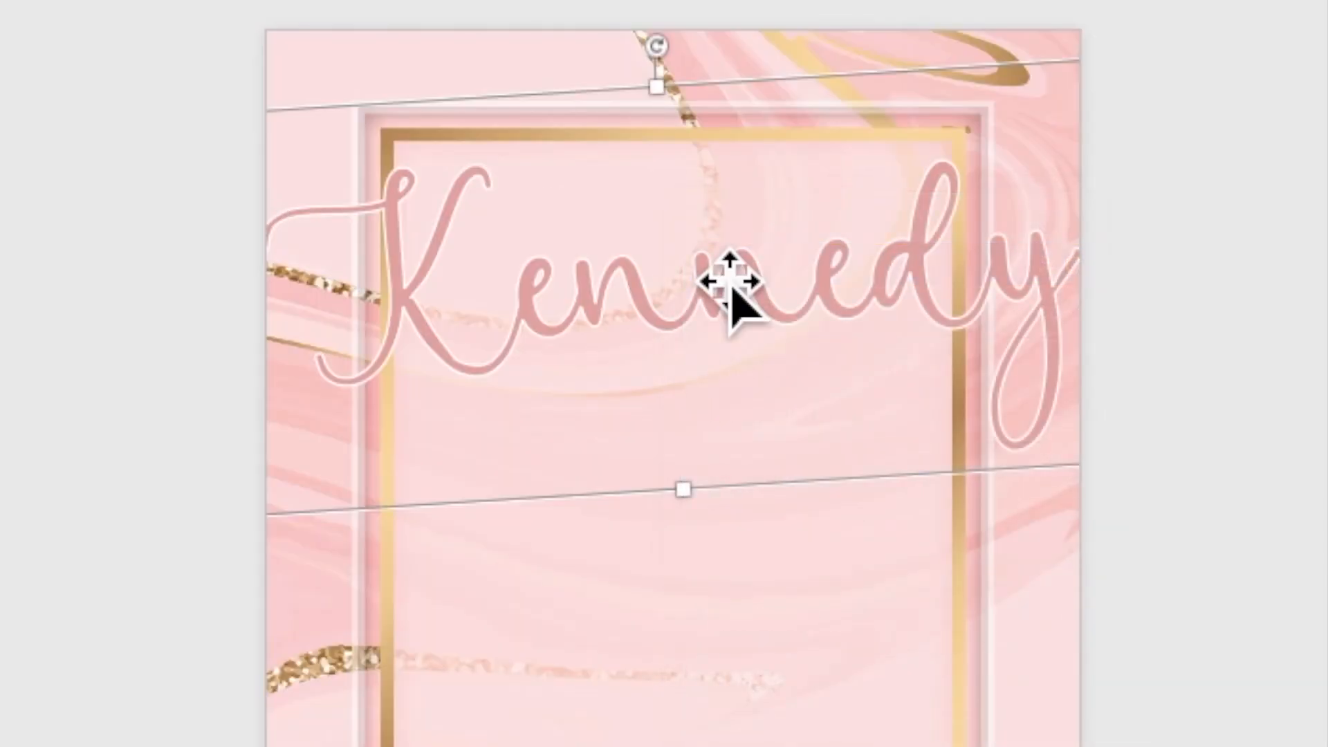
{"action": "right_click", "coordinate": [702, 249]}
{"action": "left_click", "coordinate": [737, 361]}
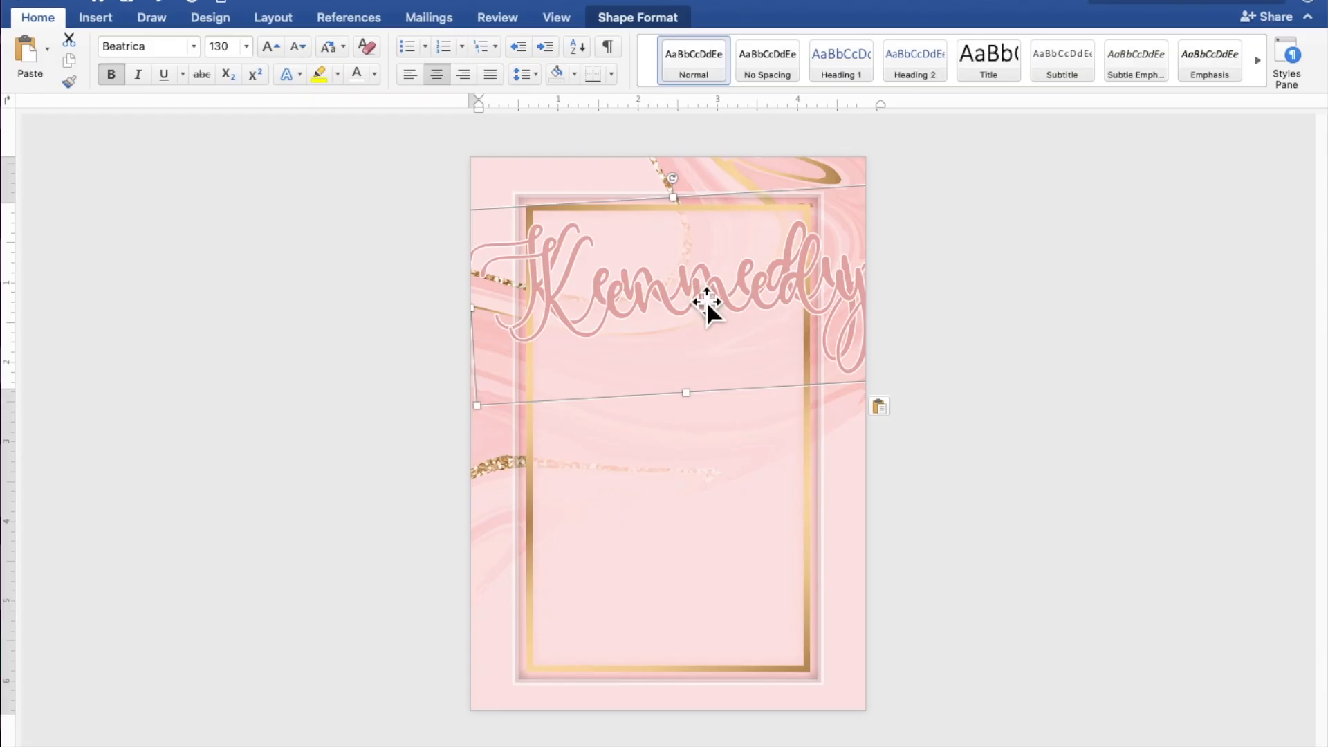
{"action": "left_click_drag", "start_coordinate": [706, 301], "coordinate": [690, 411]}
Step: Replace the text in the copied rectangle with the second person's first name
{"action": "left_click", "coordinate": [683, 406]}
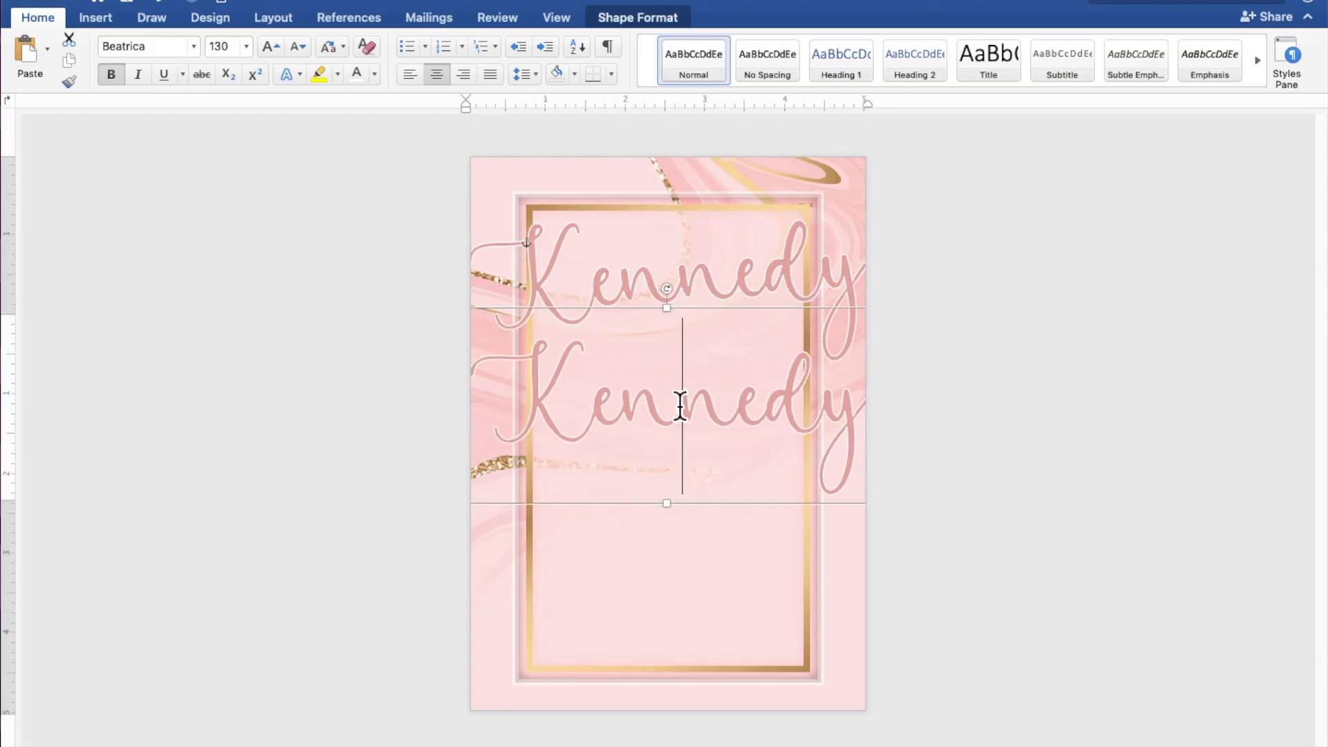
{"action": "left_click_drag", "start_coordinate": [858, 430], "coordinate": [516, 406]}
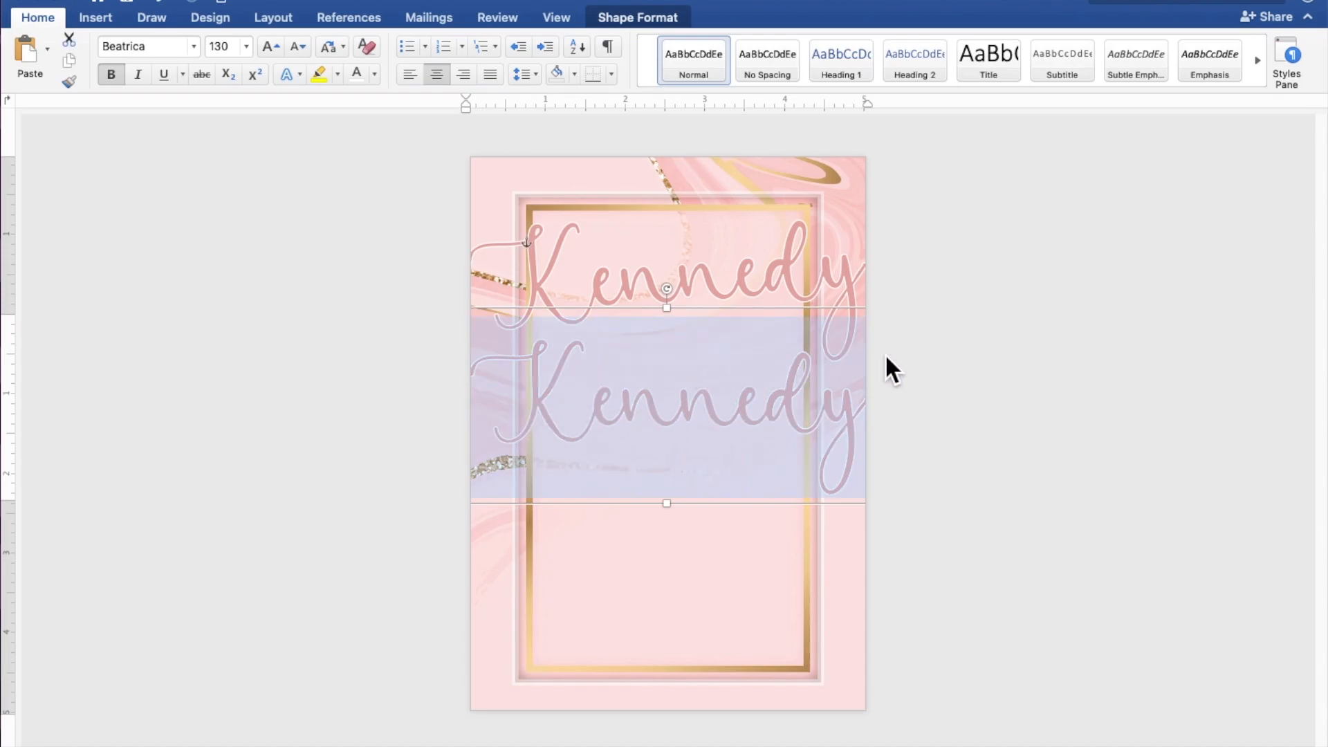
{"action": "type", "text": "Cassy"}
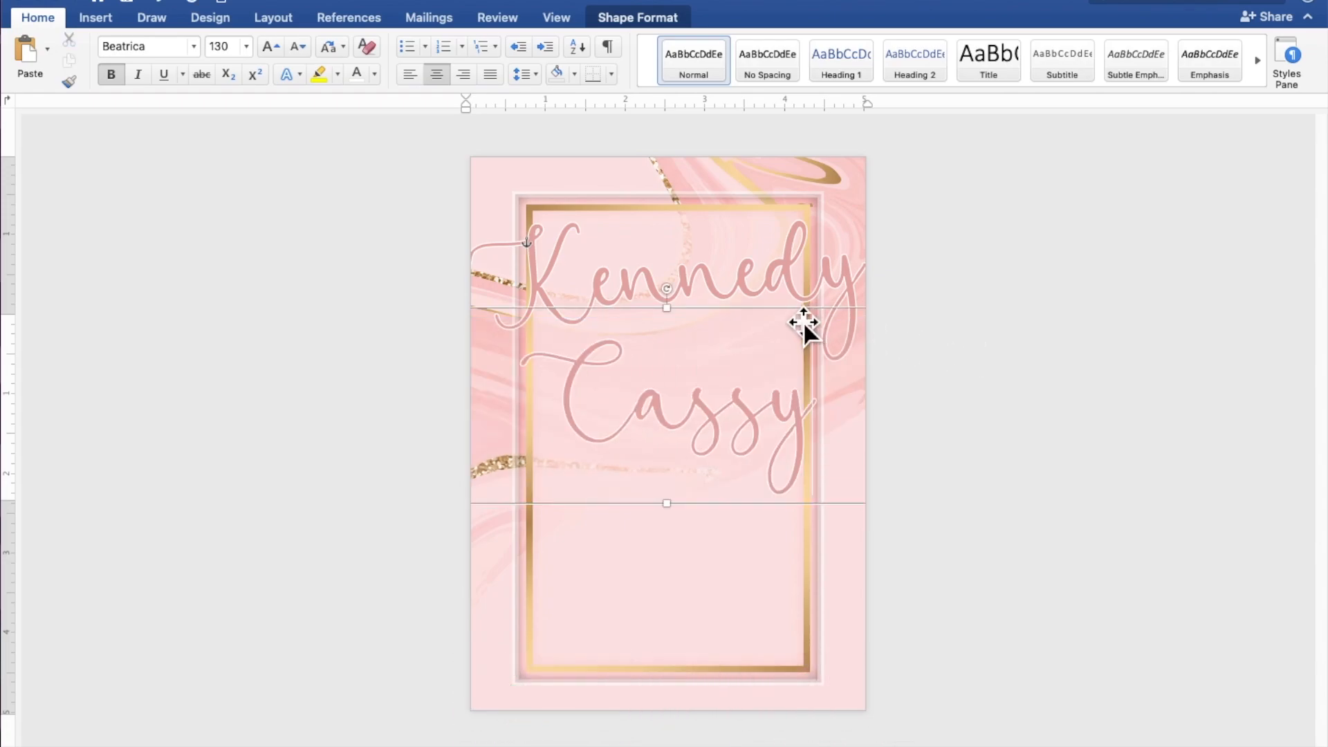
Step: Tilt the second name slightly counterclockwise to match the first and nudge it down a little, then deselect it
{"action": "left_click_drag", "start_coordinate": [676, 303], "coordinate": [677, 305]}
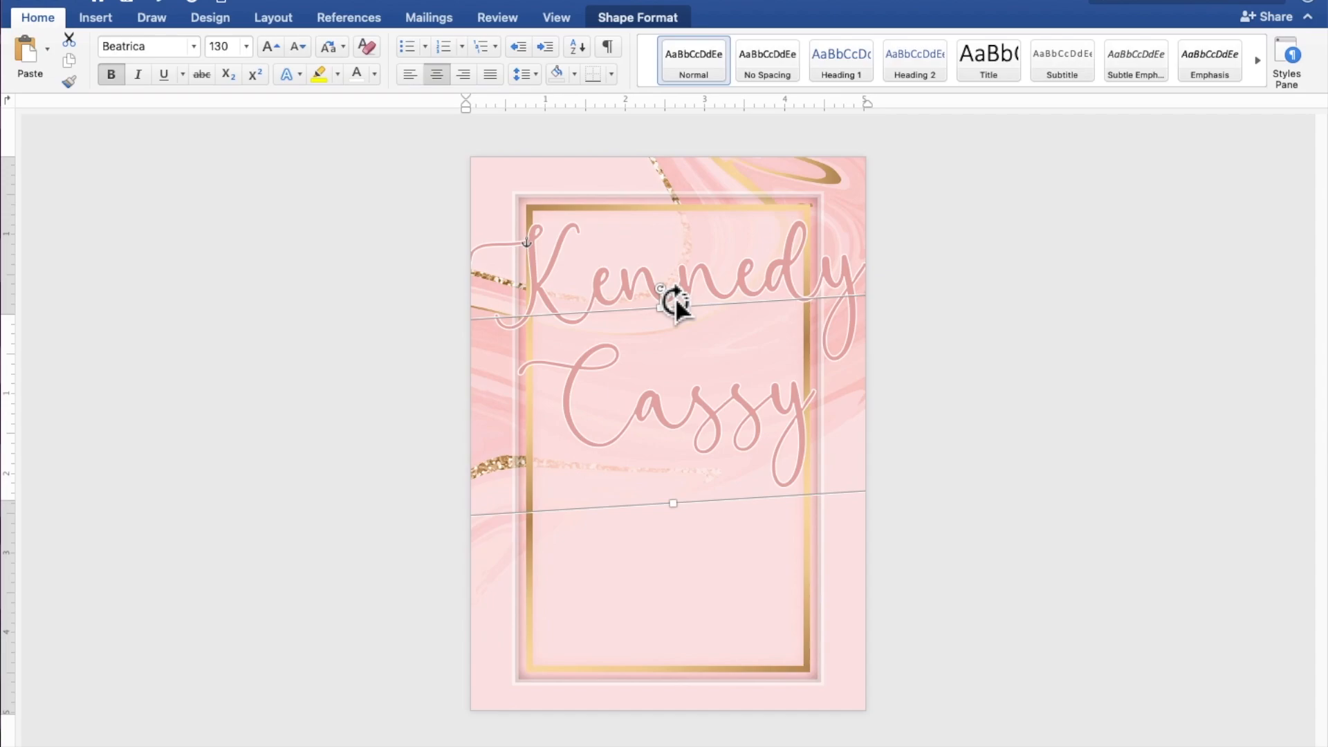
{"action": "left_click_drag", "start_coordinate": [675, 304], "coordinate": [675, 305]}
{"action": "key", "text": "Down"}
{"action": "key", "text": "Down"}
{"action": "key", "text": "Down"}
{"action": "key", "text": "Down"}
{"action": "key", "text": "Down"}
{"action": "key", "text": "Down"}
{"action": "key", "text": "Down"}
{"action": "key", "text": "Down"}
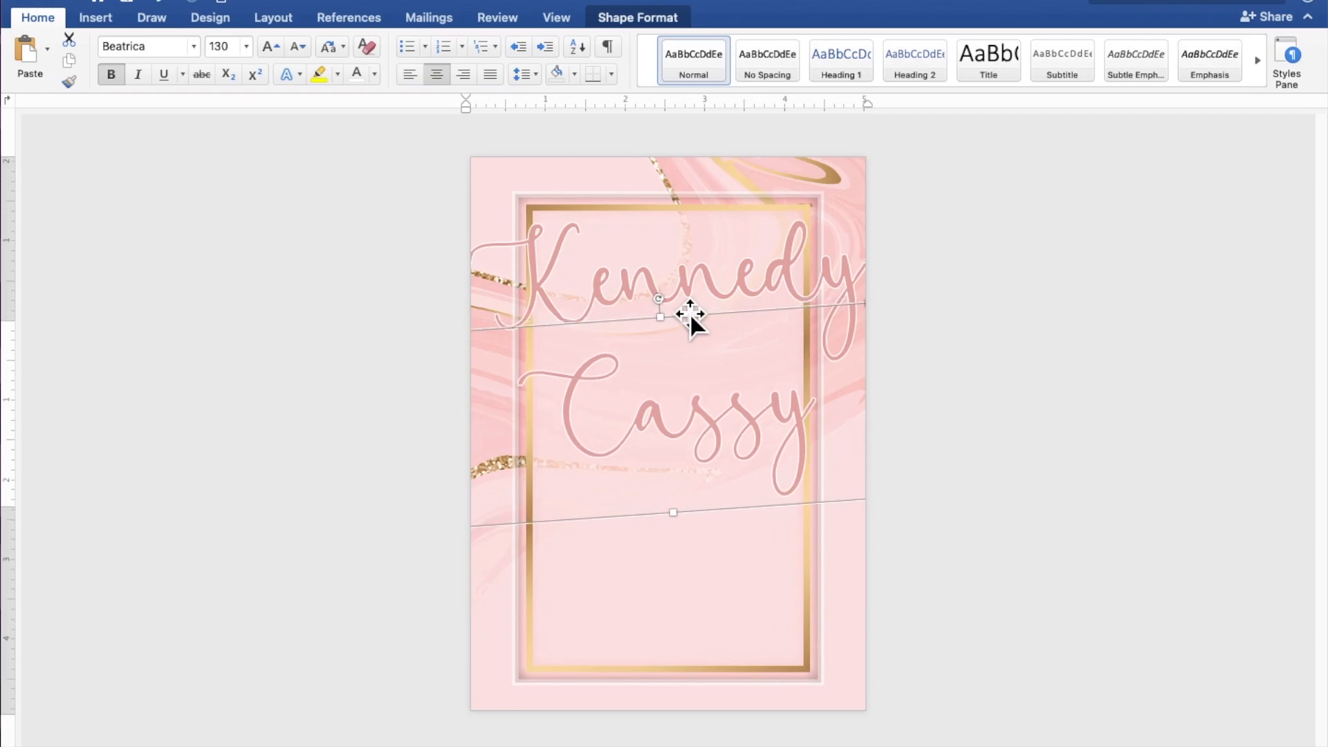
{"action": "key", "text": "Down"}
{"action": "key", "text": "Down"}
{"action": "key", "text": "Down"}
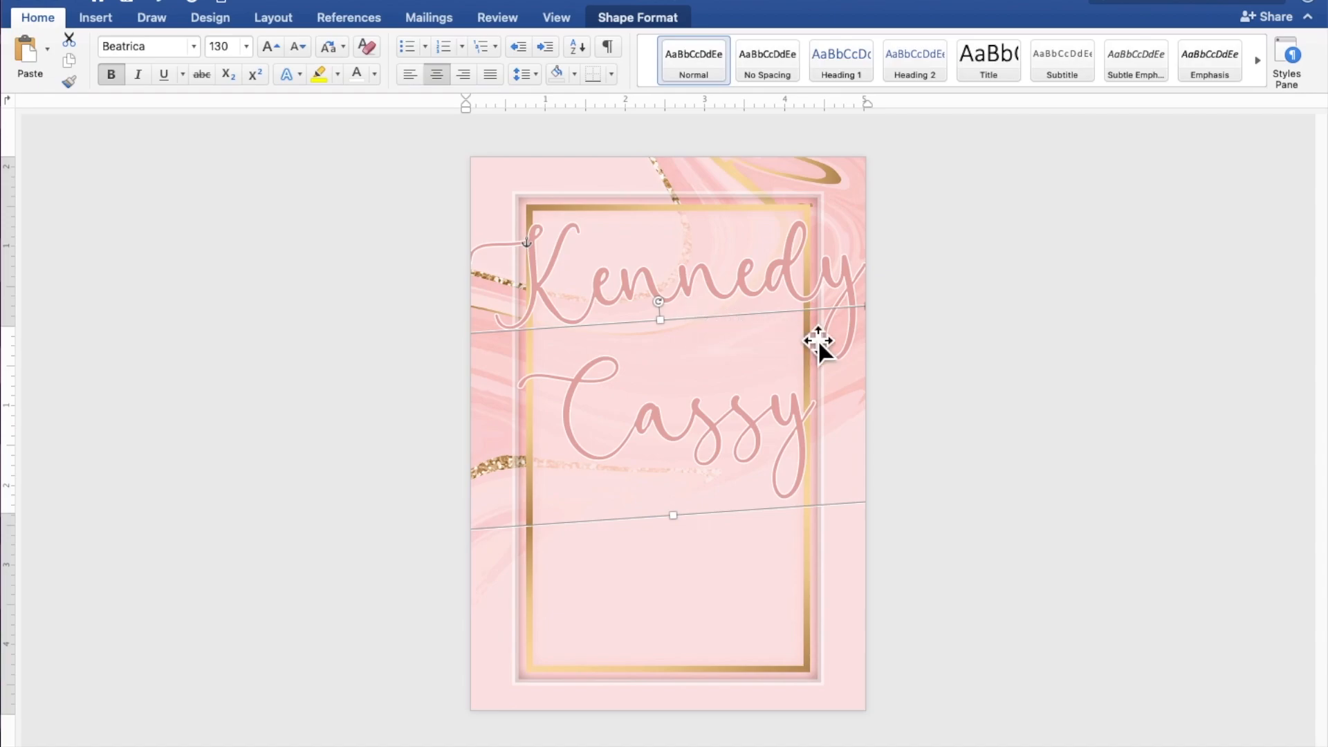
{"action": "left_click", "coordinate": [1141, 346]}
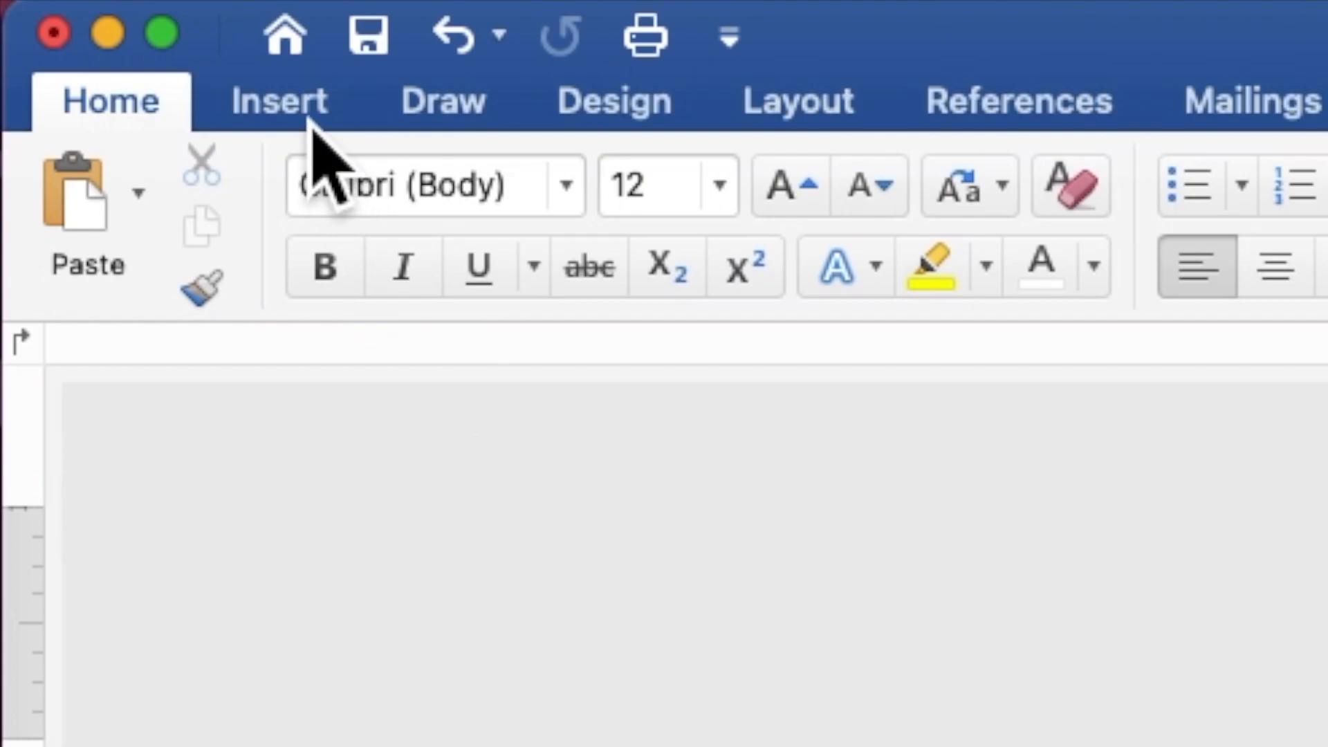
Step: Draw a rectangle about 1.91" wide and 0.99" high below the second name and enter the text AND in it
{"action": "left_click", "coordinate": [311, 122]}
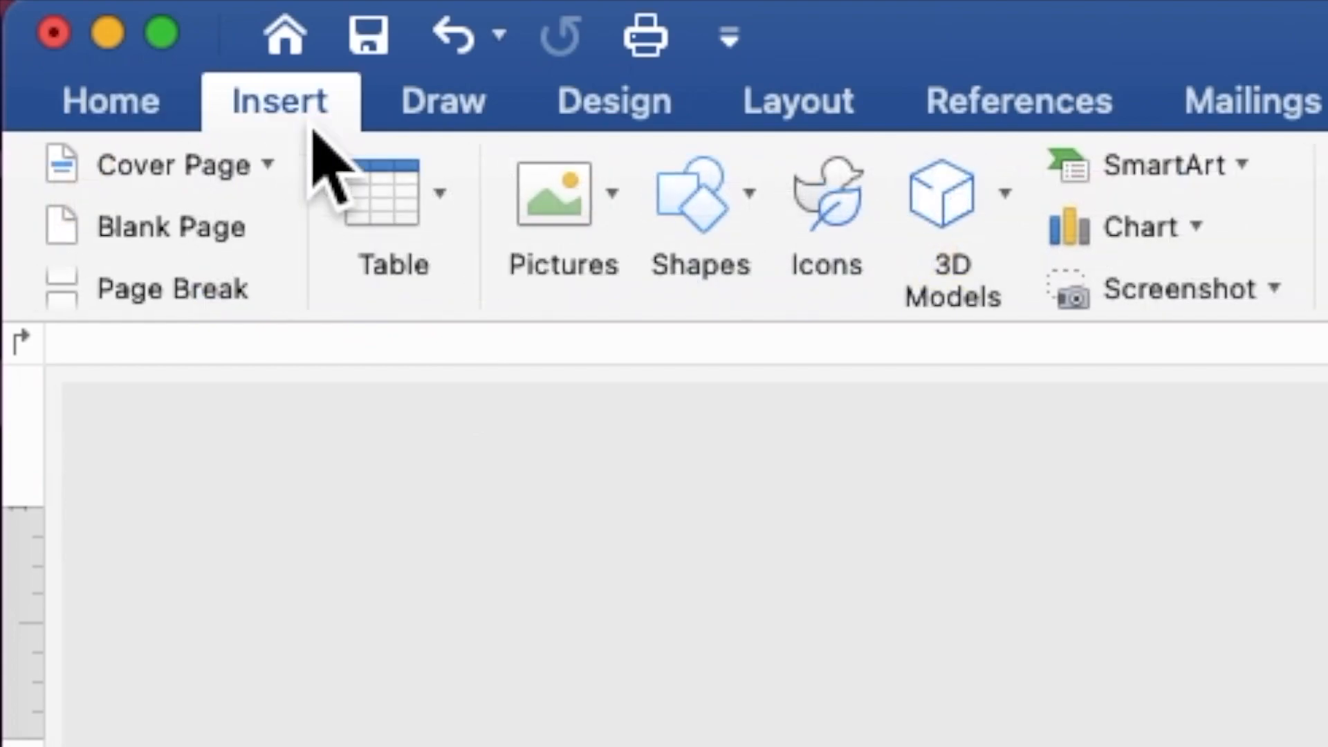
{"action": "left_click", "coordinate": [704, 213]}
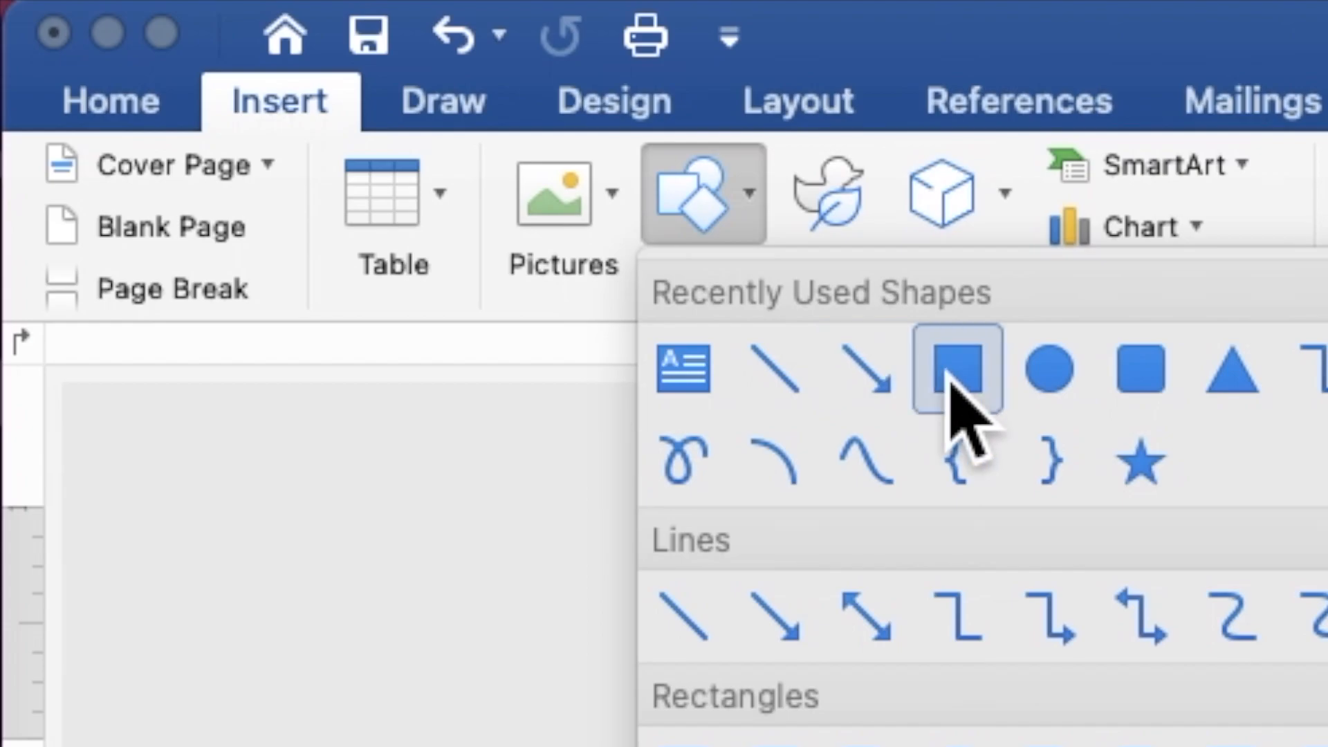
{"action": "left_click", "coordinate": [965, 389]}
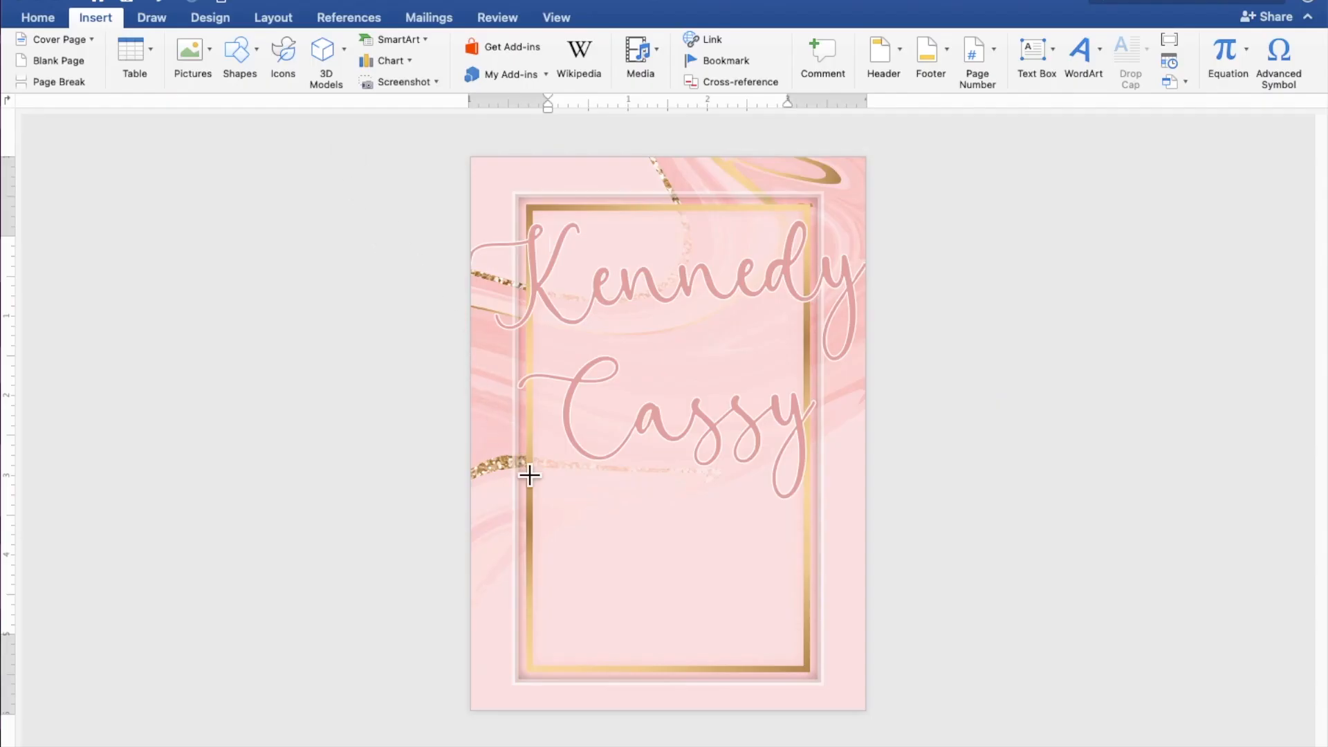
{"action": "mouse_move", "coordinate": [576, 523]}
{"action": "left_mouse_down"}
{"action": "mouse_move", "coordinate": [706, 608]}
{"action": "mouse_move", "coordinate": [743, 615]}
{"action": "mouse_move", "coordinate": [719, 606]}
{"action": "left_mouse_up"}
{"action": "right_click", "coordinate": [670, 574]}
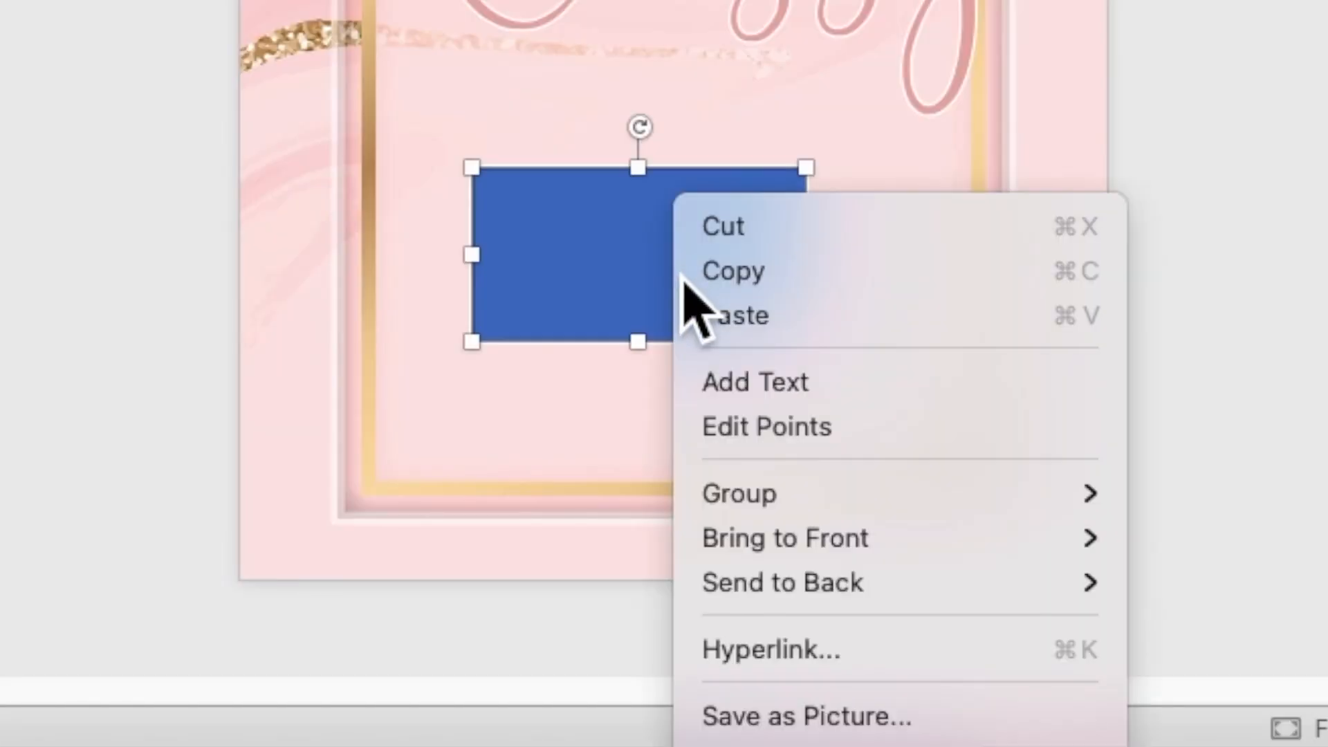
{"action": "left_click", "coordinate": [724, 393]}
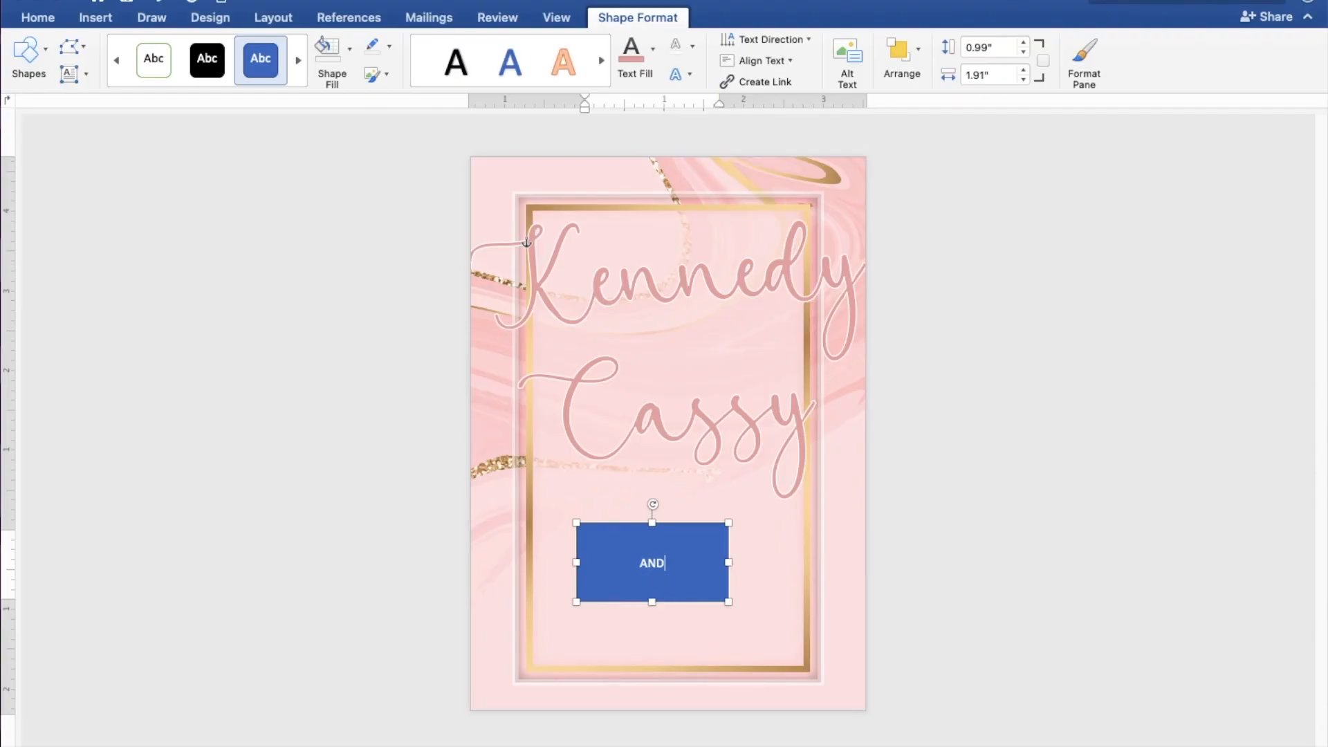
Step: Select the AND text, set its rectangle to No Fill and No Outline, and fill the text with black
{"action": "left_click_drag", "start_coordinate": [674, 572], "coordinate": [625, 569]}
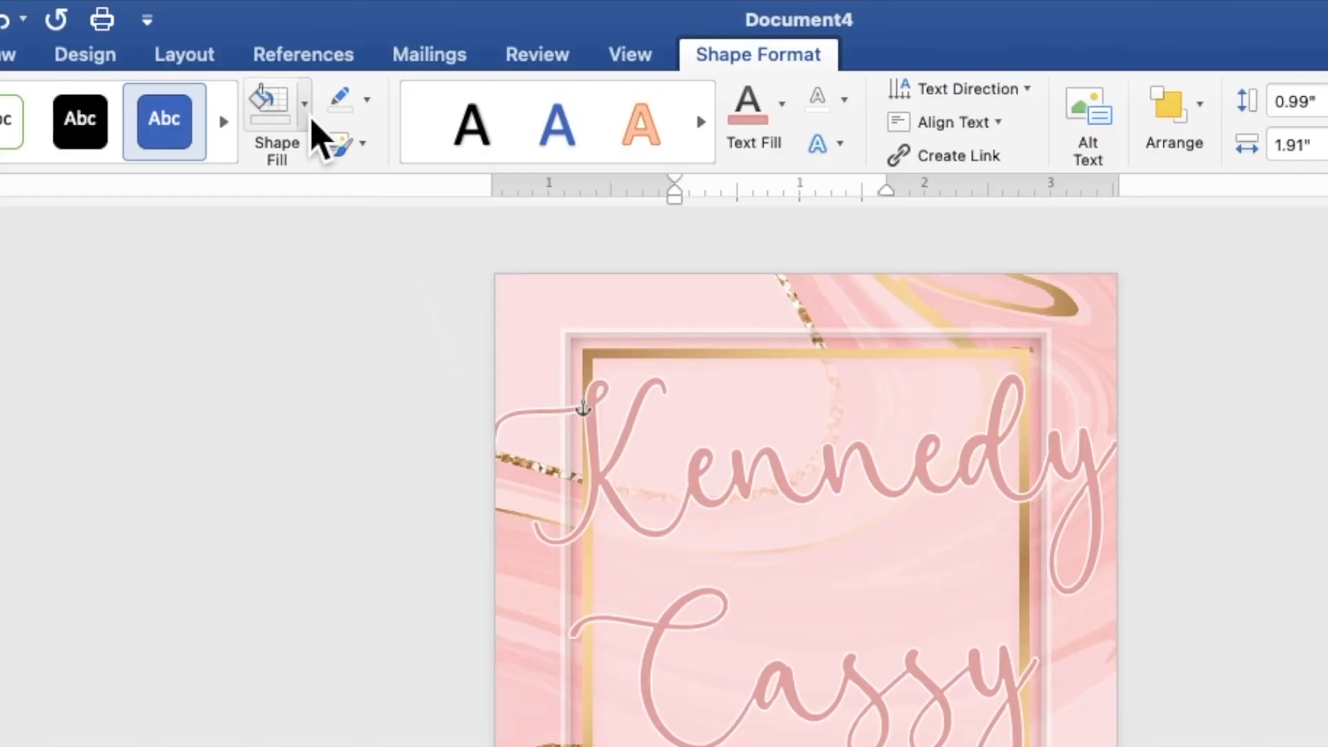
{"action": "left_click", "coordinate": [349, 48]}
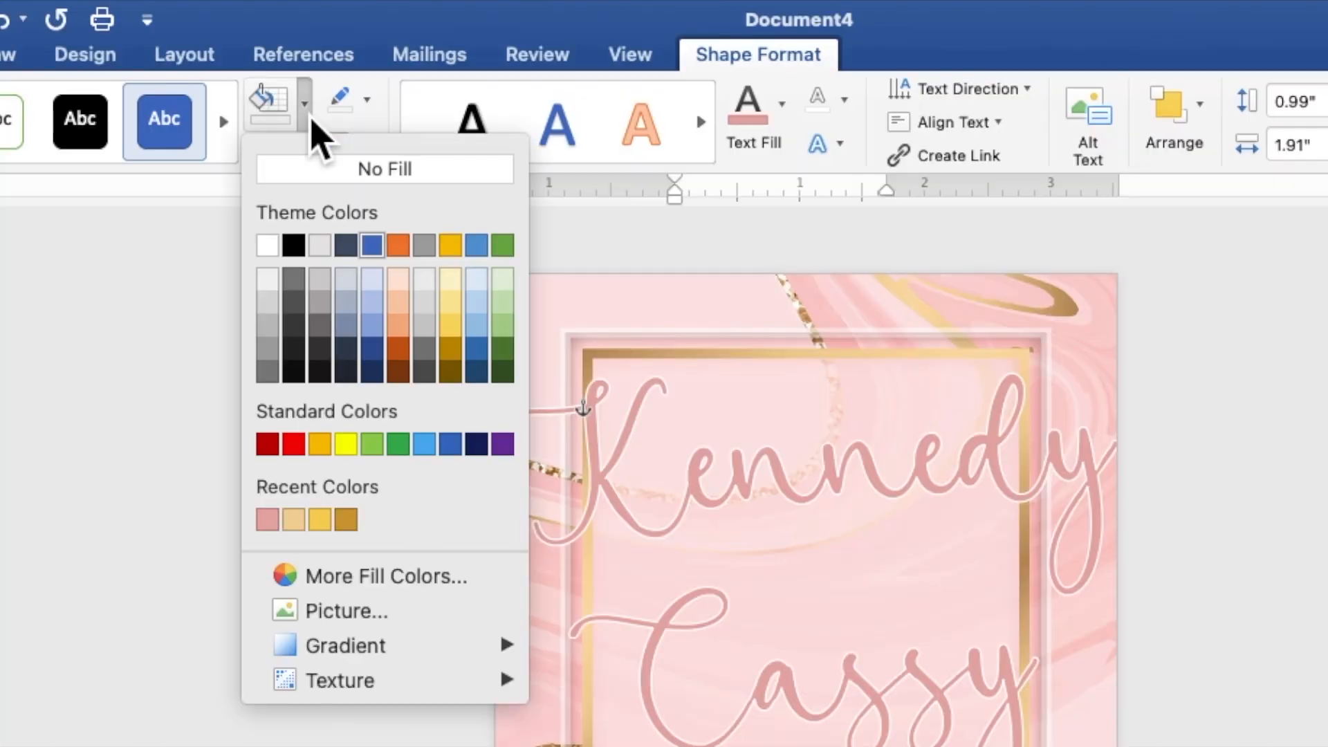
{"action": "left_click", "coordinate": [400, 173]}
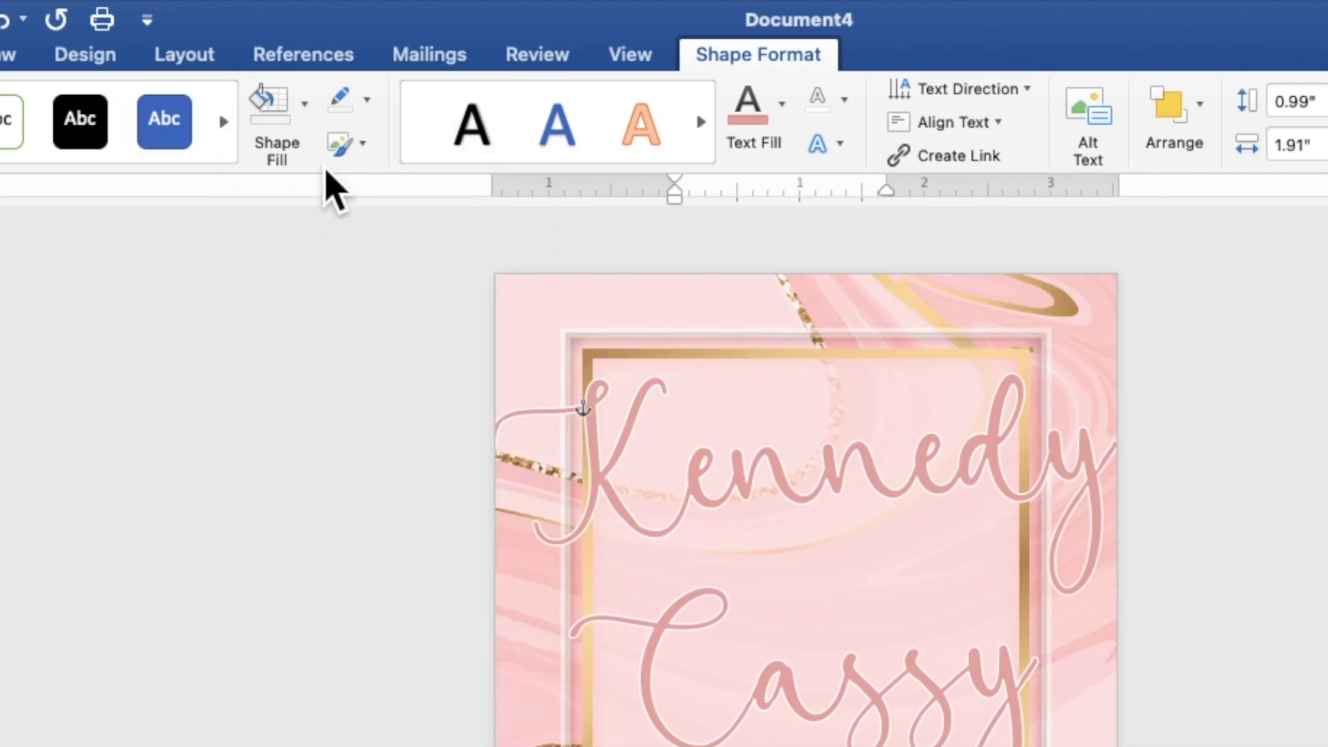
{"action": "left_click", "coordinate": [367, 103]}
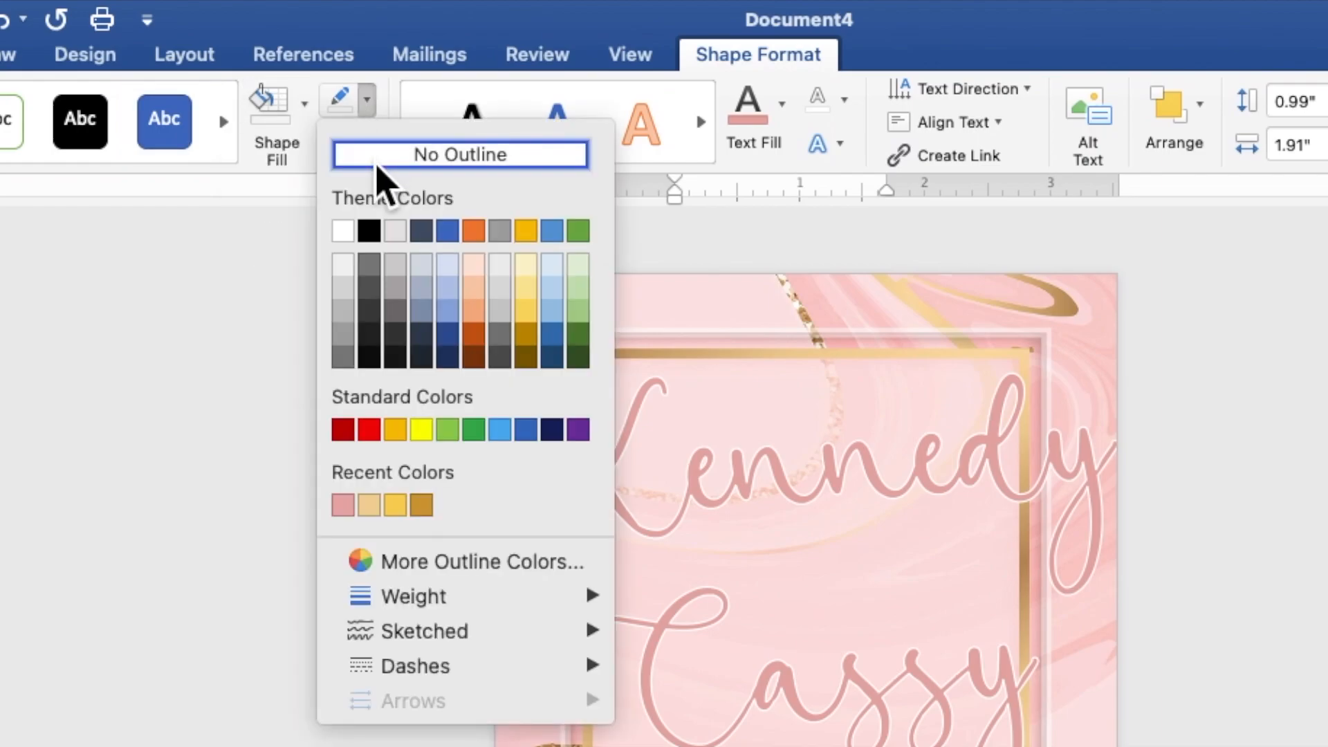
{"action": "left_click", "coordinate": [385, 156]}
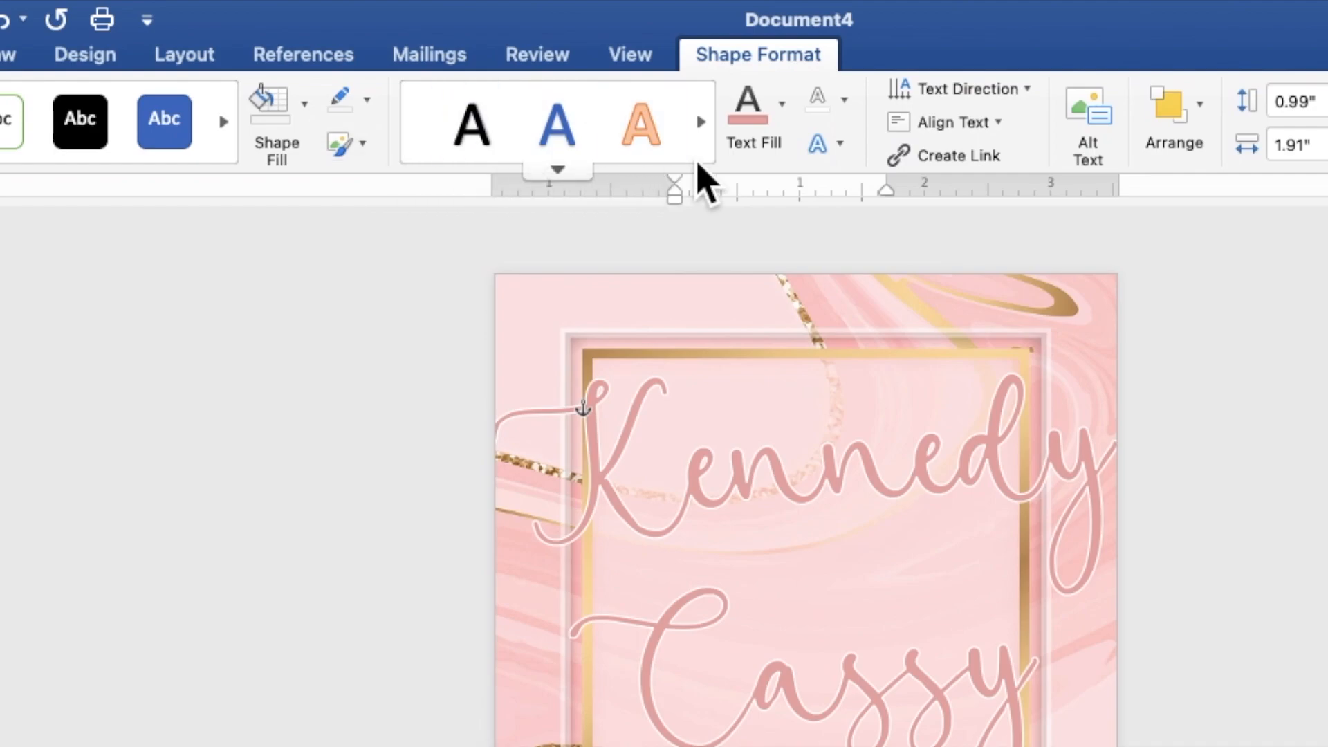
{"action": "left_click", "coordinate": [784, 125]}
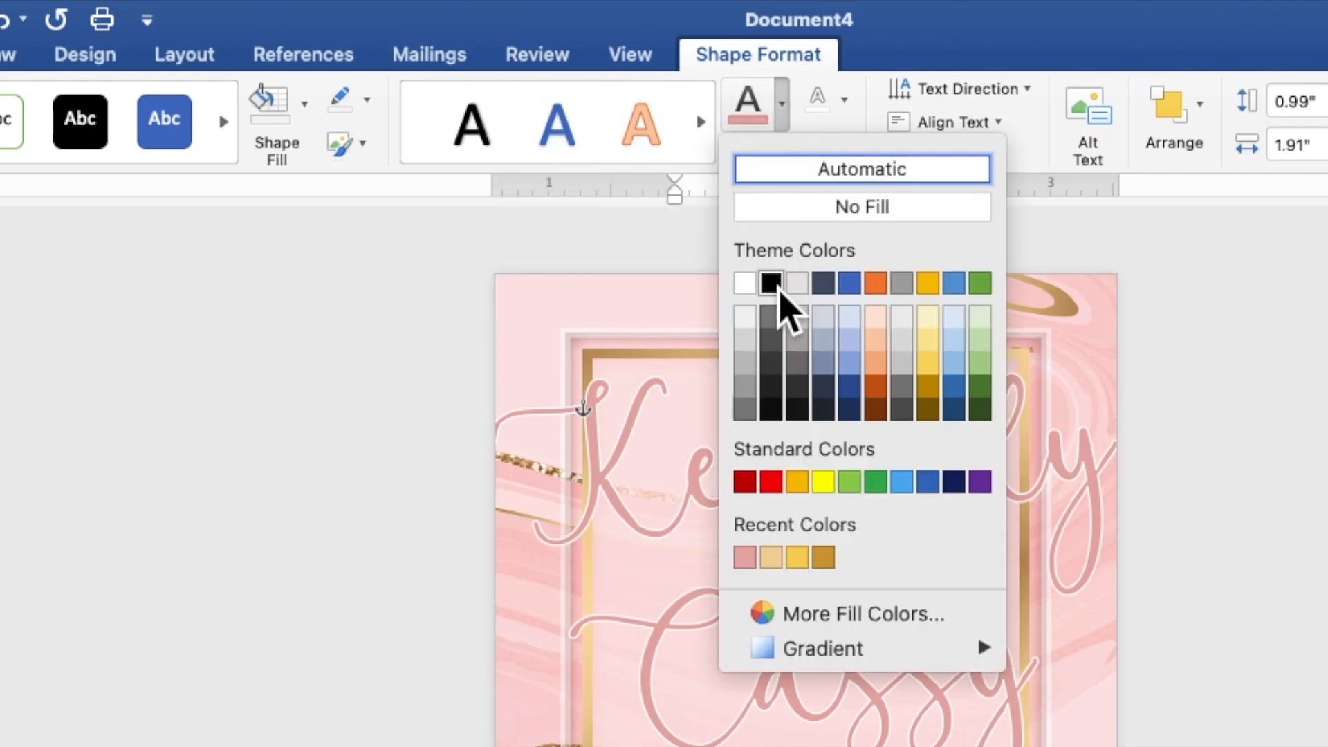
{"action": "left_click", "coordinate": [778, 288]}
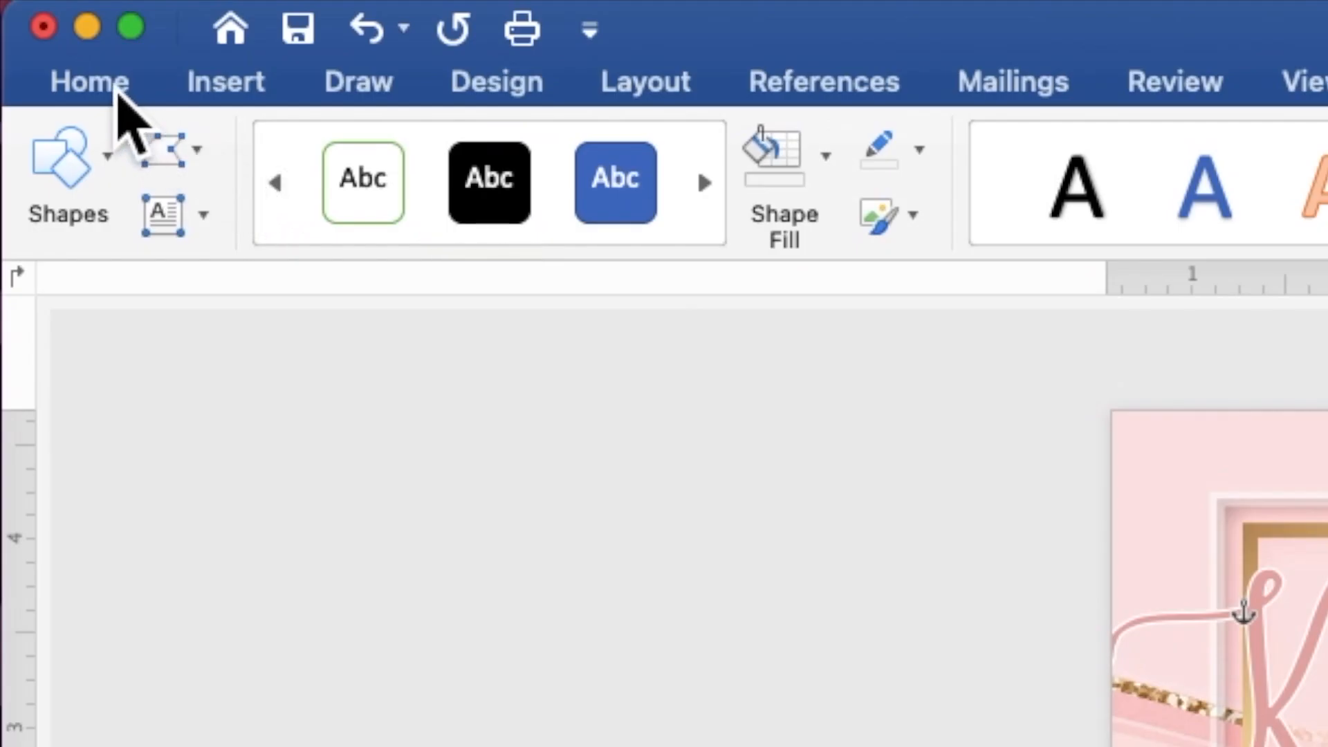
Step: Set the AND text's font to Times New Roman at size 10
{"action": "left_click", "coordinate": [117, 90]}
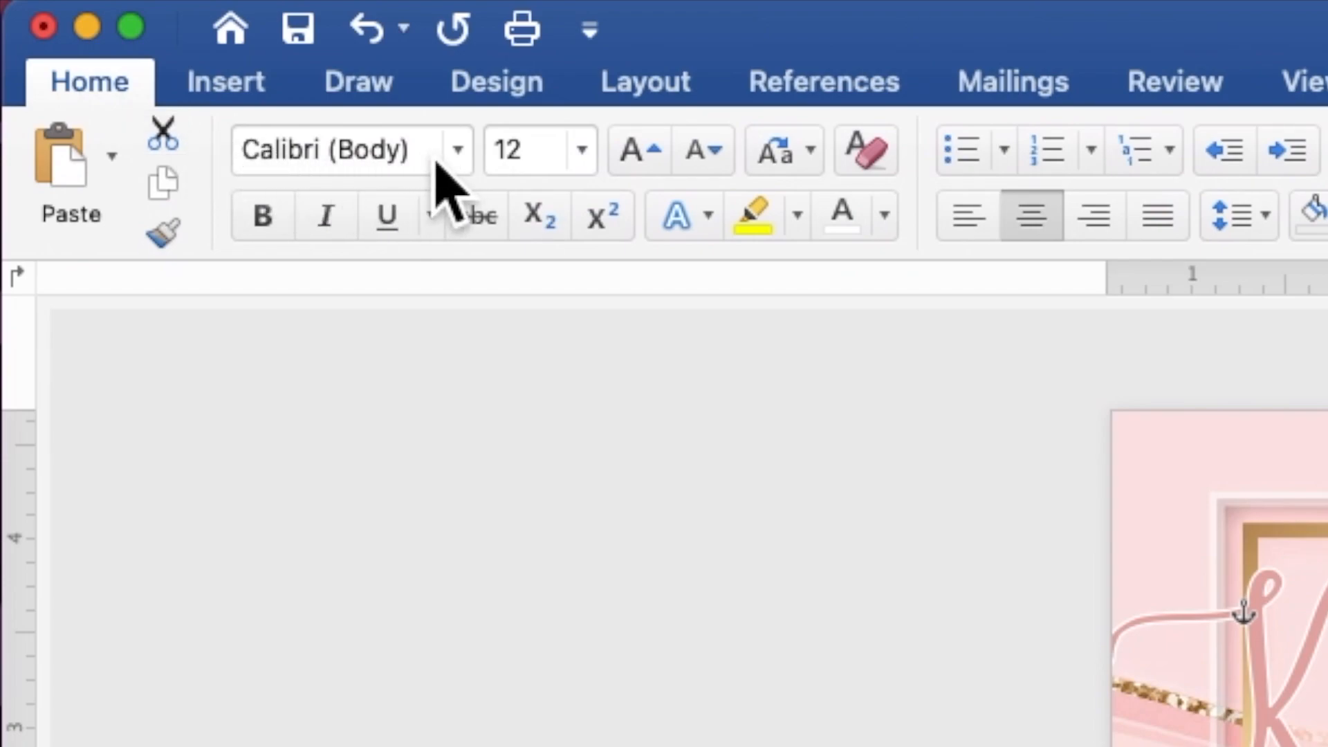
{"action": "left_click", "coordinate": [459, 156]}
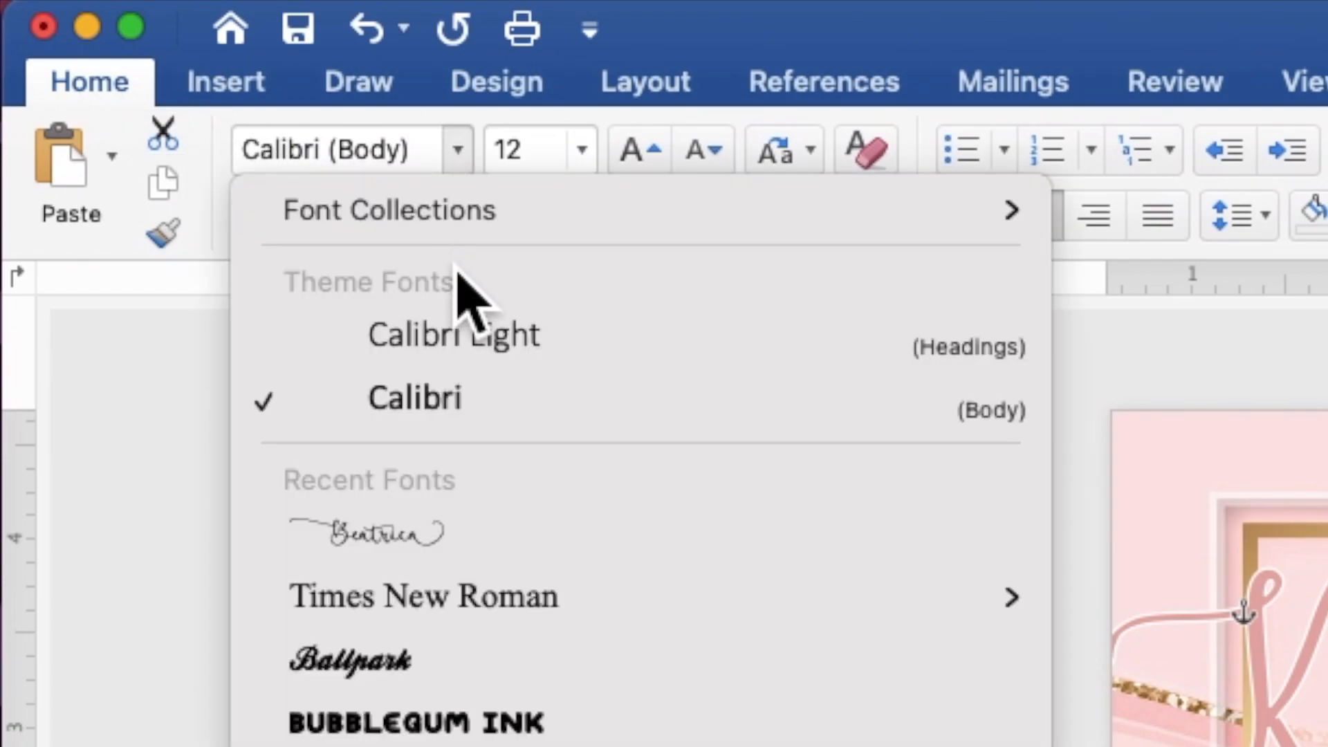
{"action": "left_click", "coordinate": [459, 607]}
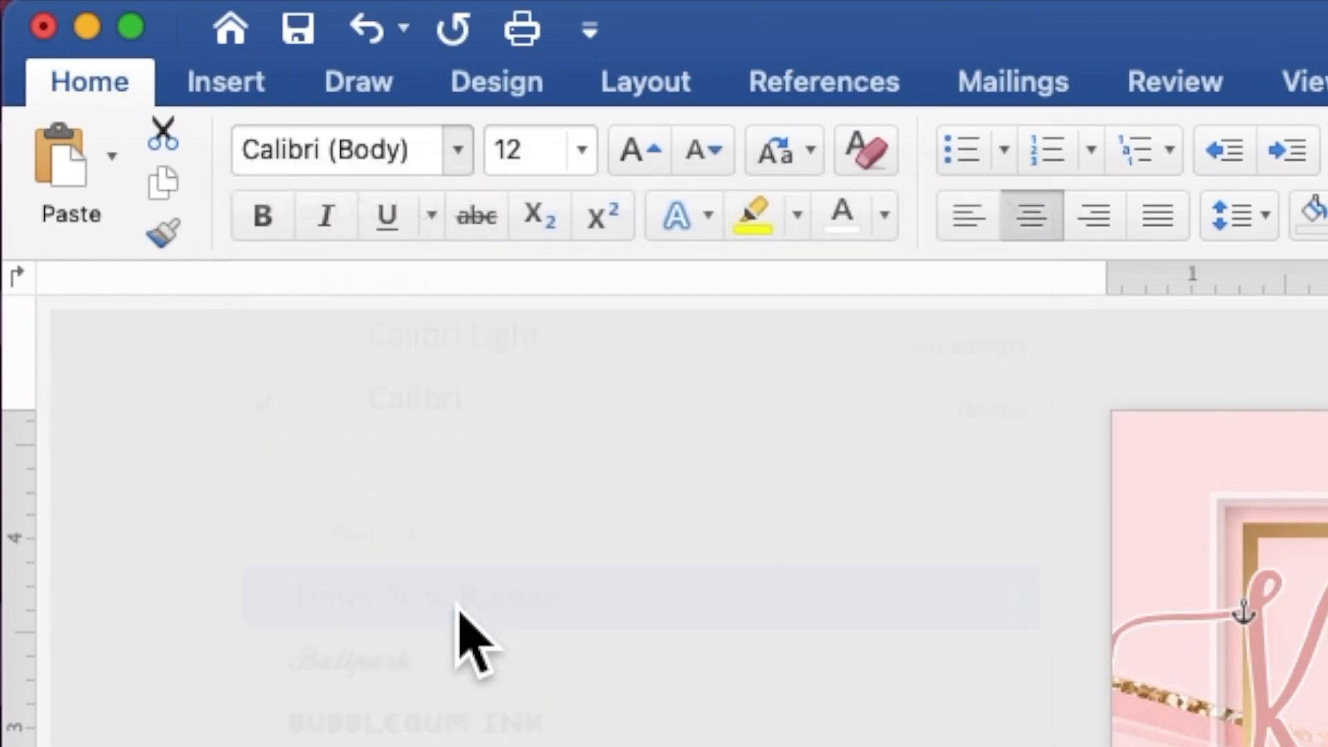
{"action": "left_click", "coordinate": [567, 147]}
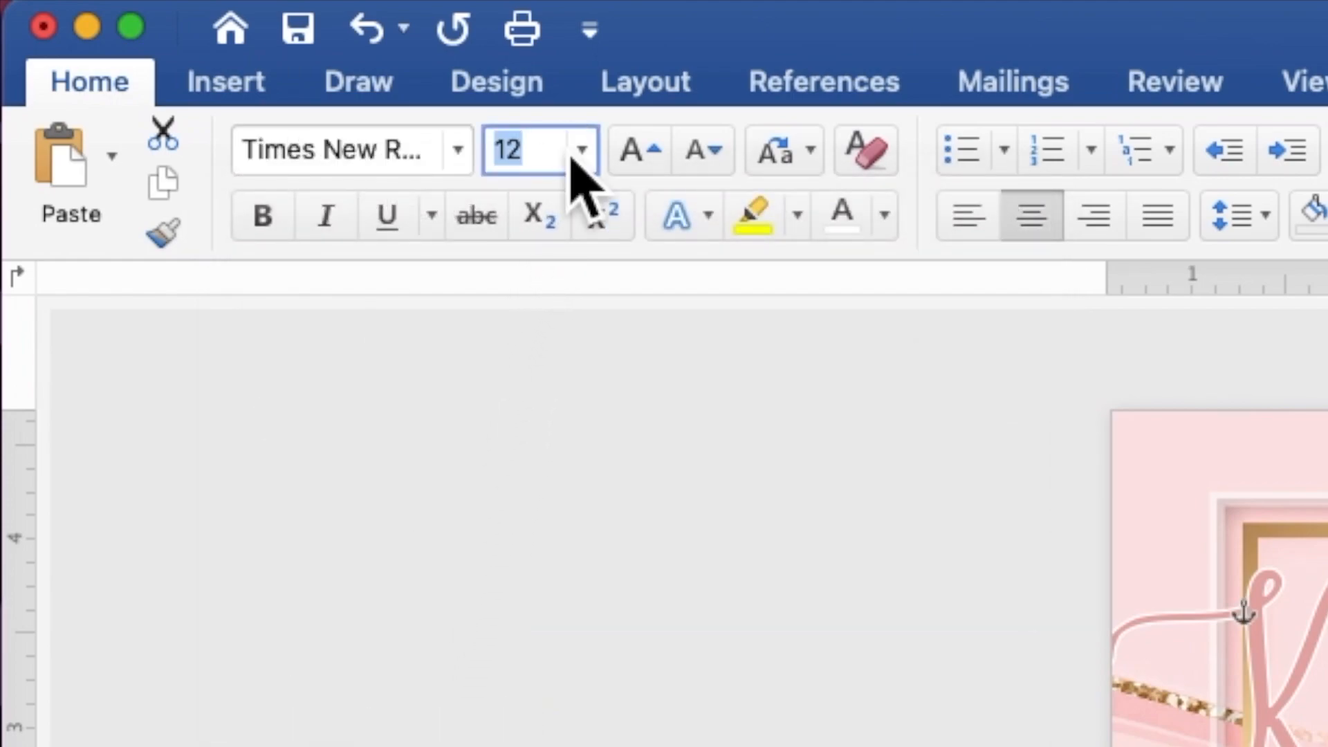
{"action": "type", "text": "10"}
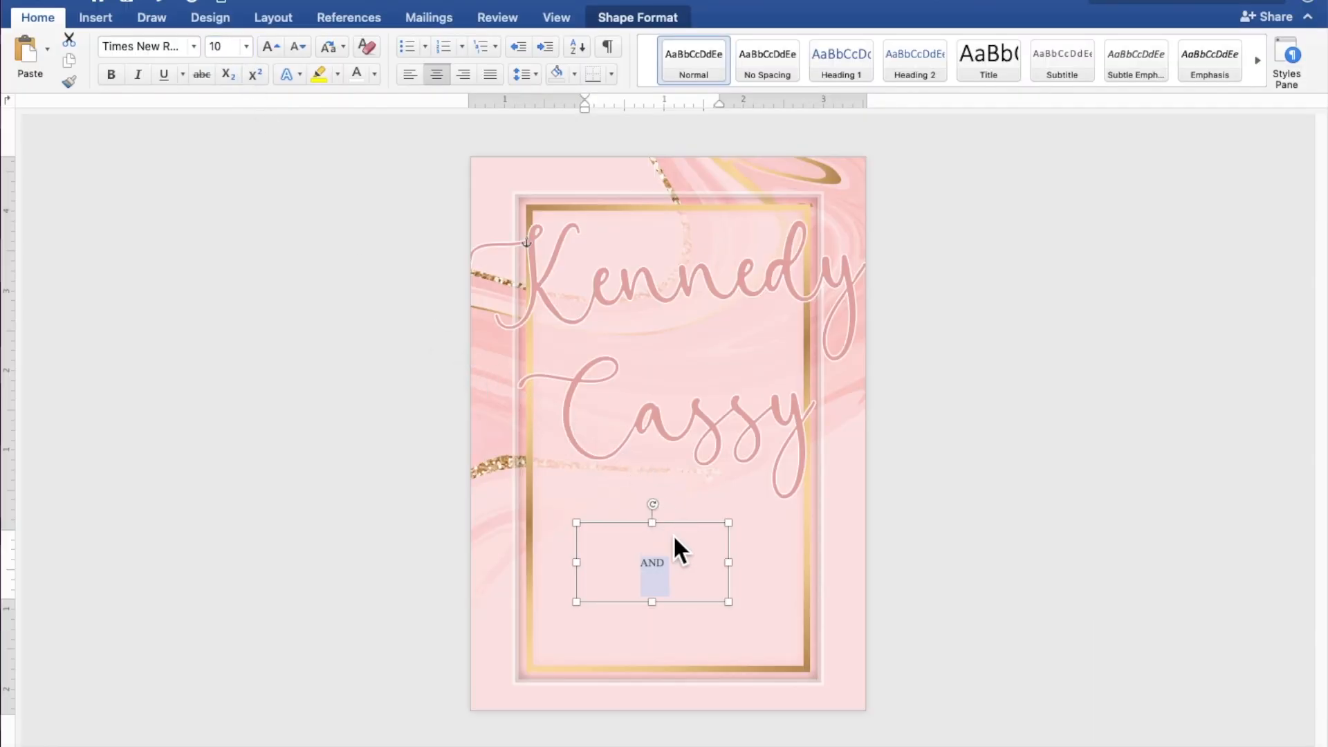
Step: Shrink the AND rectangle, duplicate it and place the copy between the two names
{"action": "left_click_drag", "start_coordinate": [742, 541], "coordinate": [688, 563]}
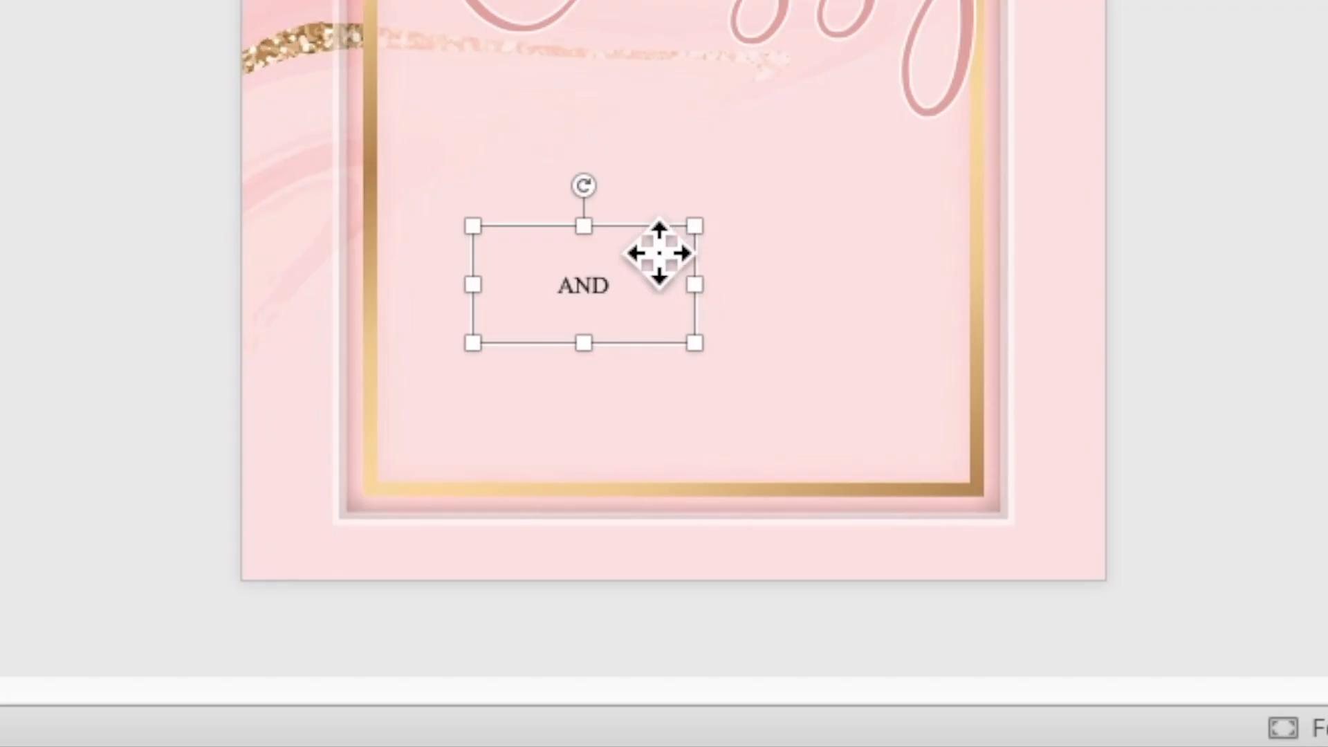
{"action": "right_click", "coordinate": [659, 253]}
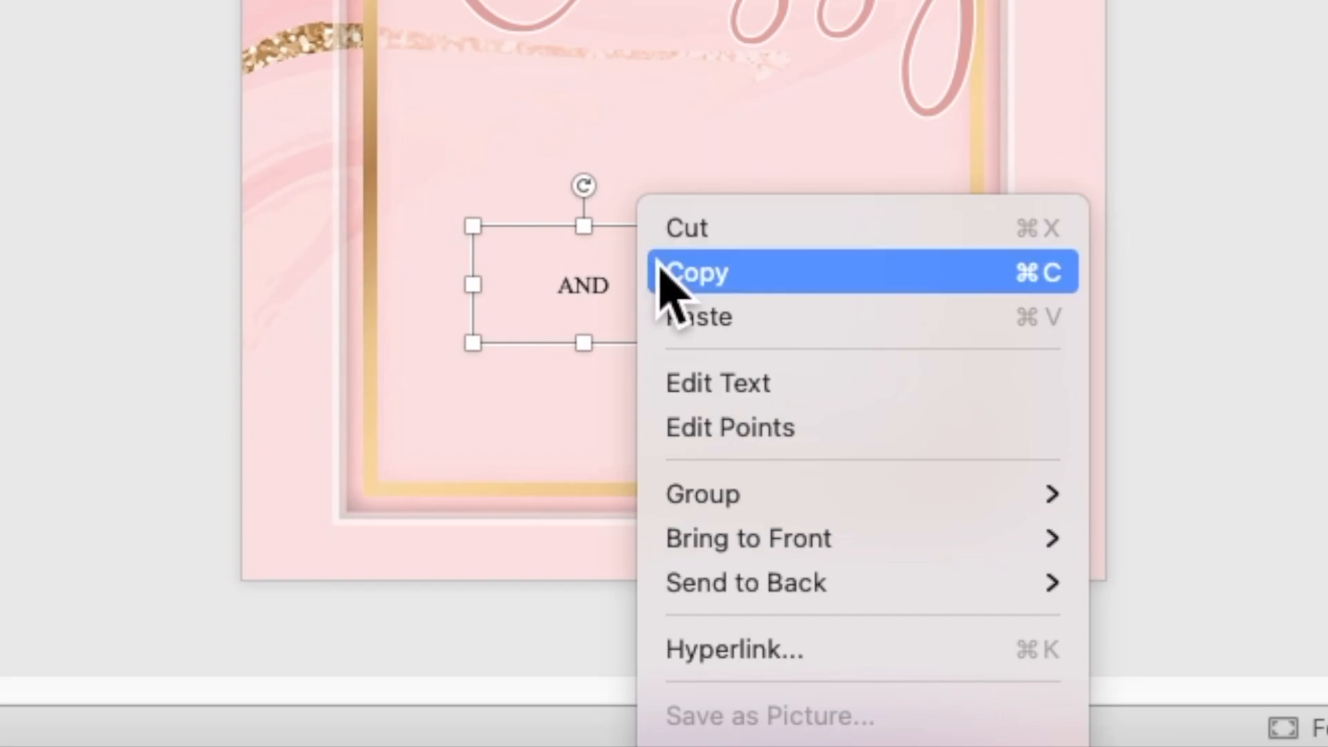
{"action": "left_click", "coordinate": [664, 278]}
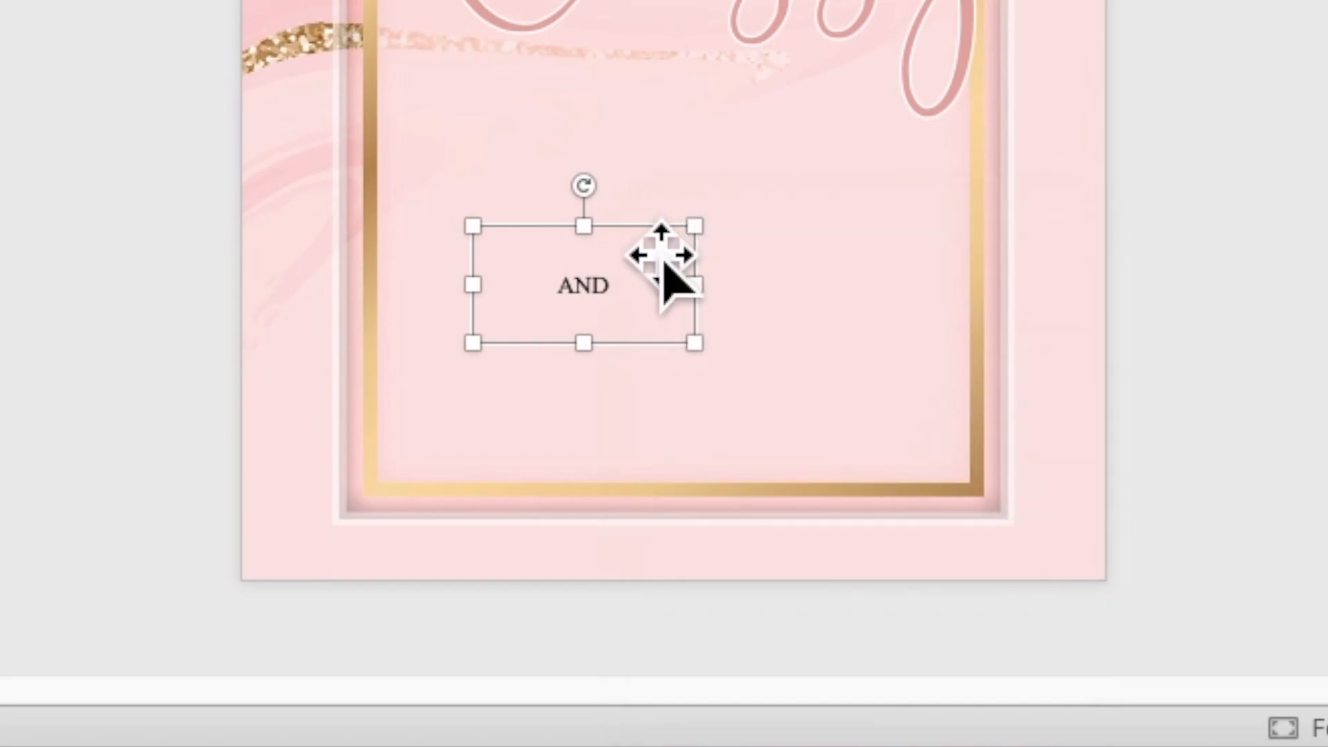
{"action": "right_click", "coordinate": [661, 255]}
{"action": "left_click", "coordinate": [692, 317]}
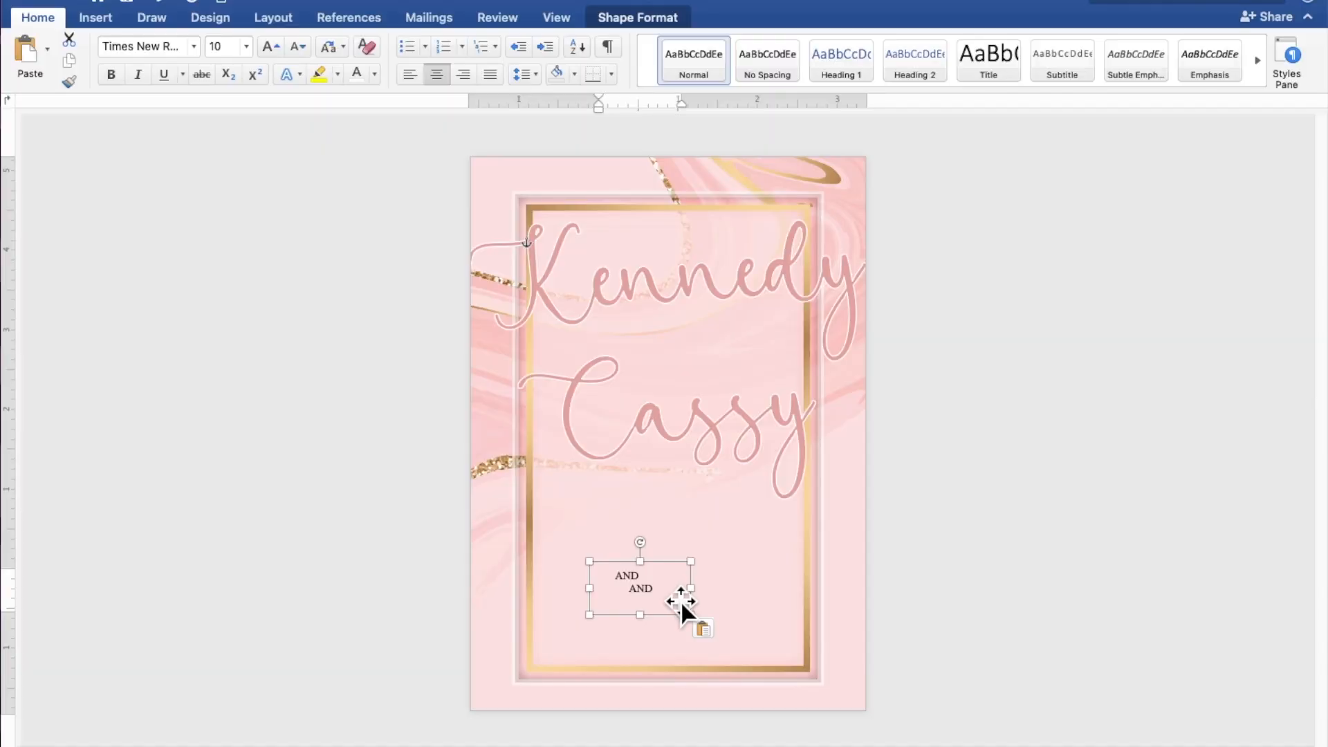
{"action": "left_click_drag", "start_coordinate": [680, 601], "coordinate": [726, 356]}
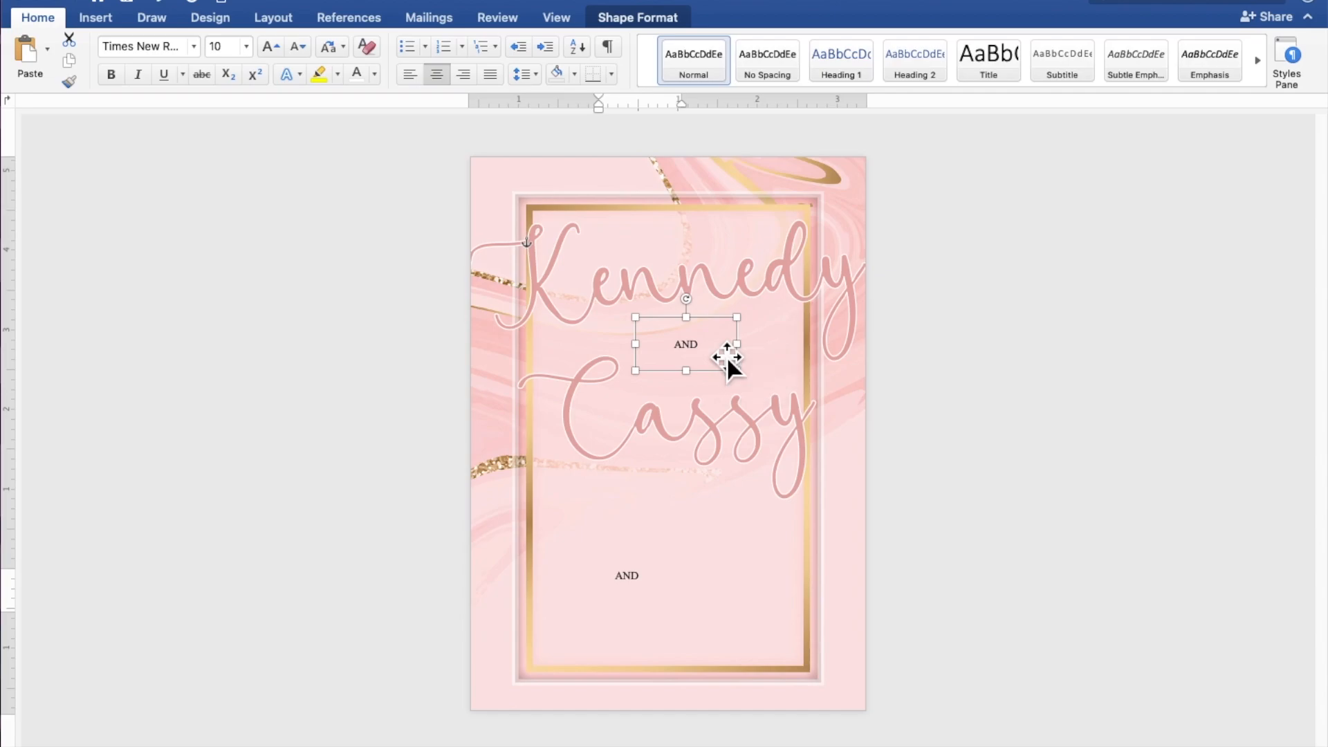
Step: Move and enlarge the original AND rectangle to span the space inside the gold frame below the second name
{"action": "left_click_drag", "start_coordinate": [662, 581], "coordinate": [800, 655]}
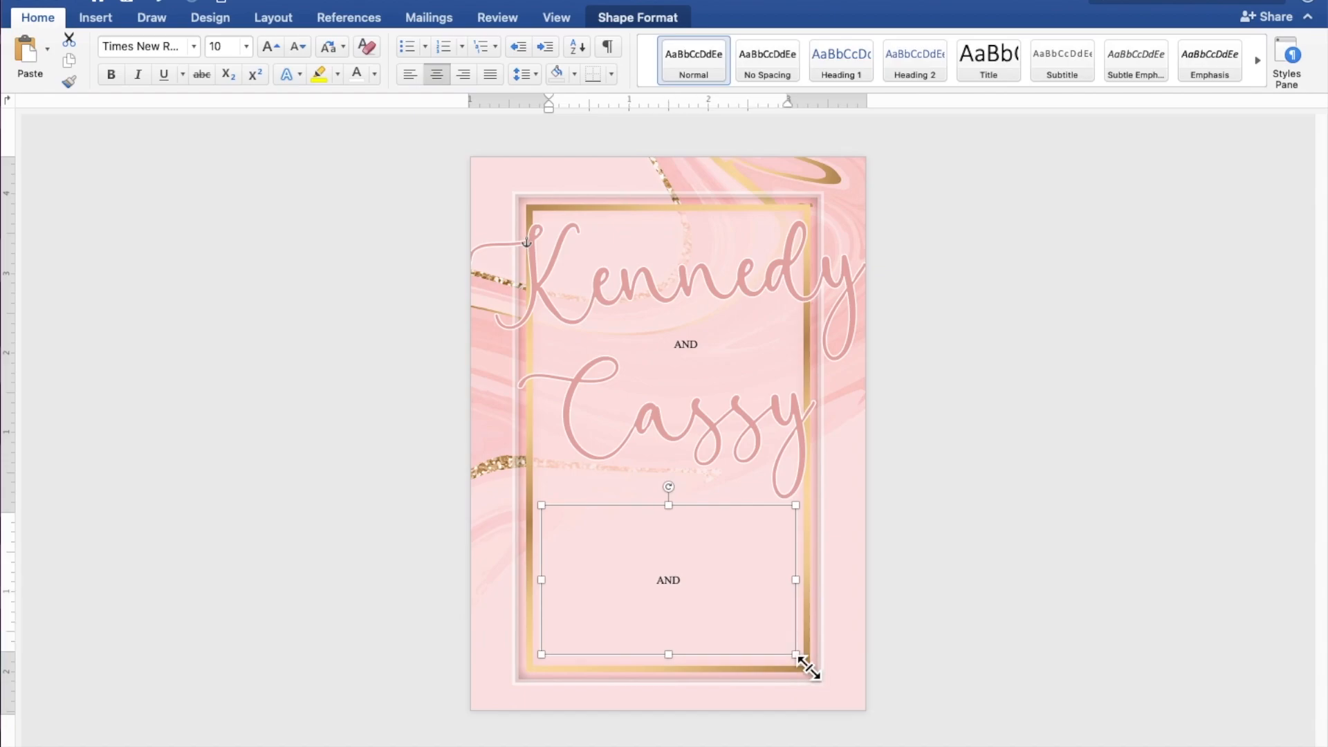
{"action": "scroll", "coordinate": [810, 668], "scroll_direction": "up", "scroll_amount": 10}
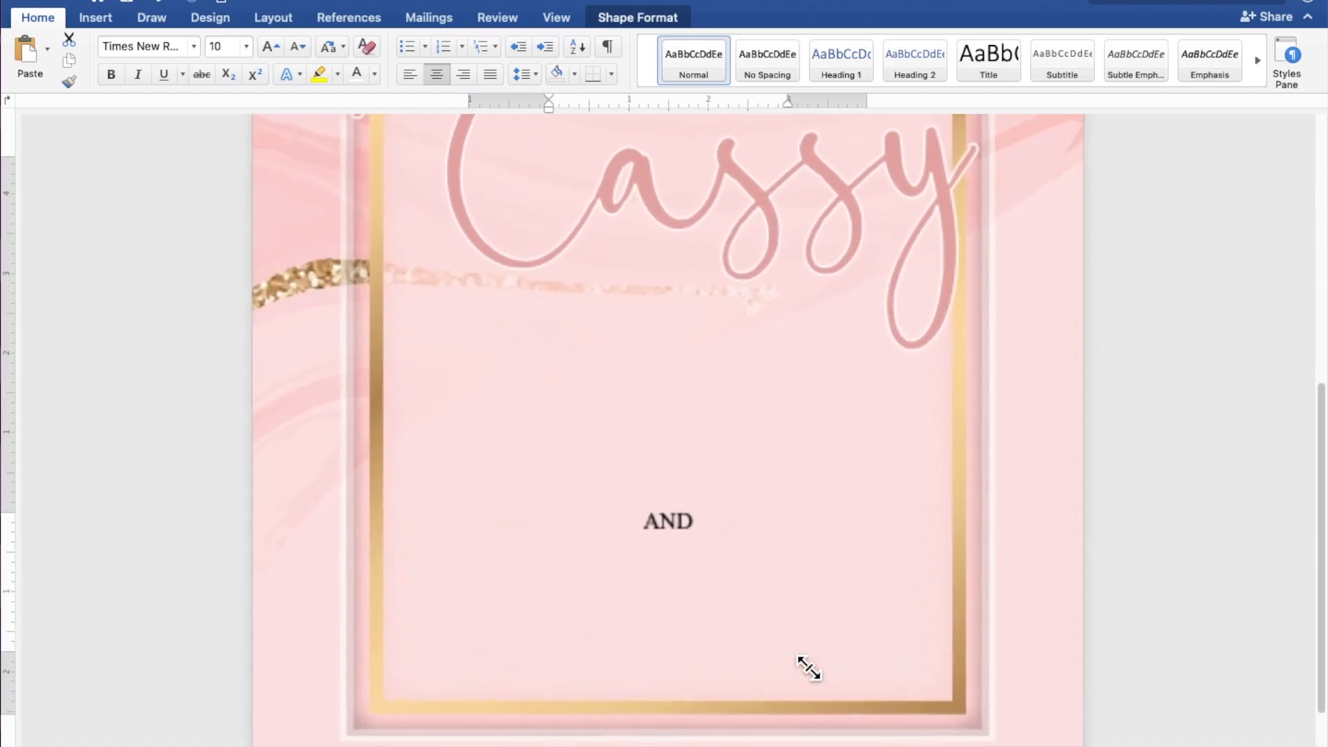
{"action": "scroll", "coordinate": [808, 668], "scroll_direction": "up", "scroll_amount": 5}
{"action": "scroll", "coordinate": [793, 627], "scroll_direction": "down", "scroll_amount": 6}
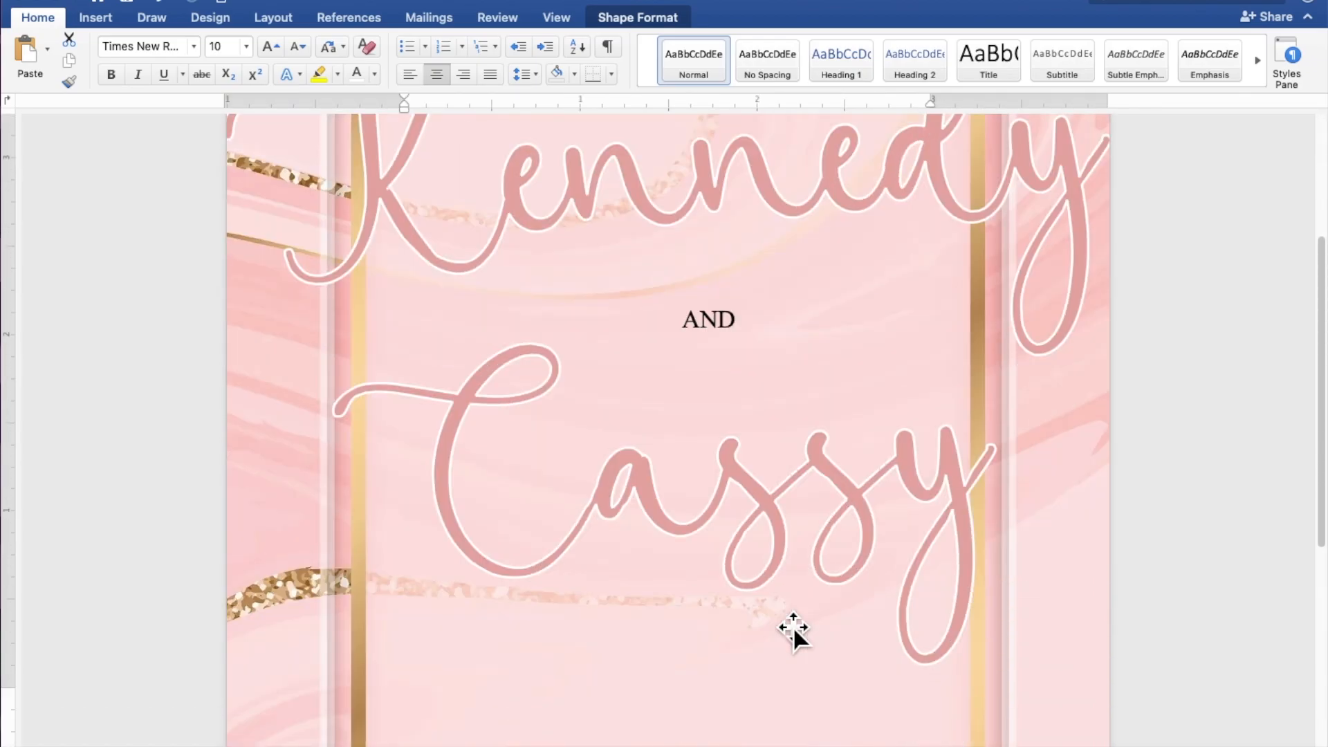
{"action": "scroll", "coordinate": [793, 625], "scroll_direction": "down", "scroll_amount": 10}
Step: Replace the AND text in the enlarged rectangle with two lines: WOULD LIKE YOUR PRESENCE and IN CELEBRATING THEIR MARRIAGE
{"action": "left_click", "coordinate": [774, 456]}
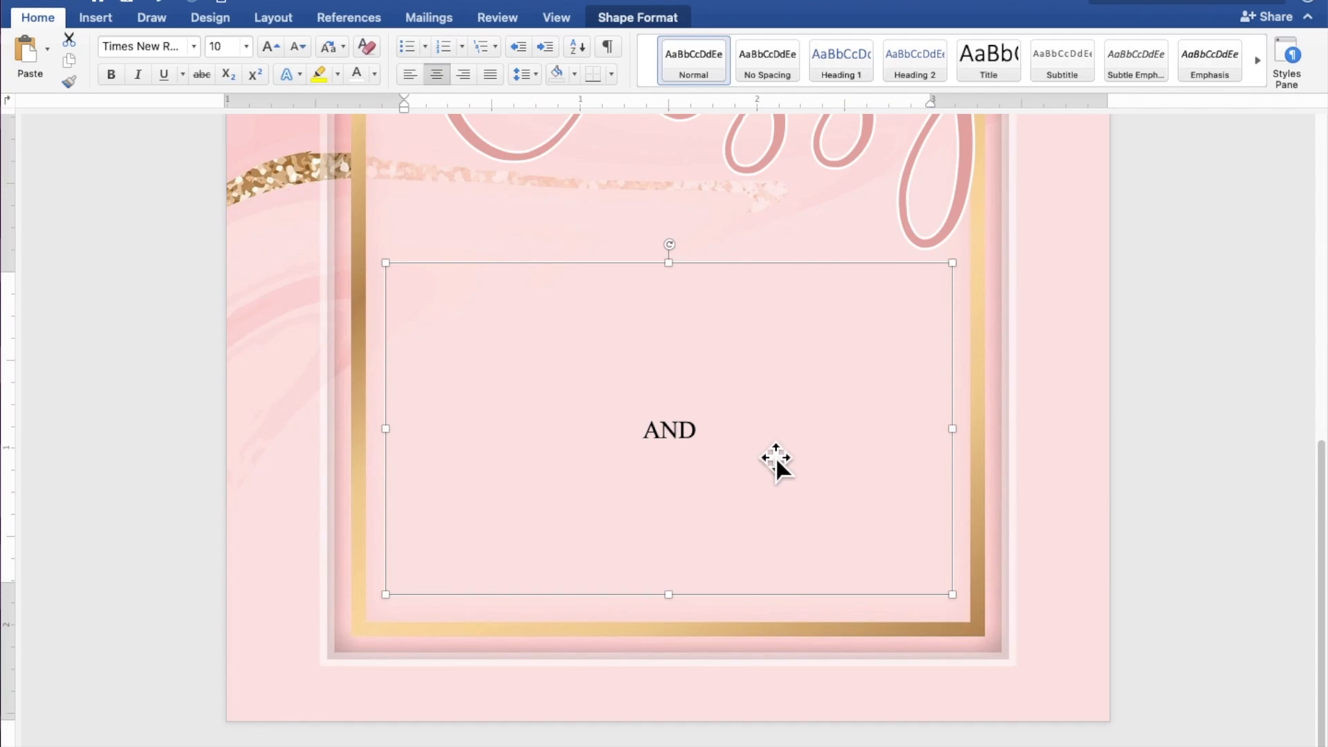
{"action": "left_click", "coordinate": [765, 448]}
{"action": "left_click_drag", "start_coordinate": [765, 447], "coordinate": [605, 447]}
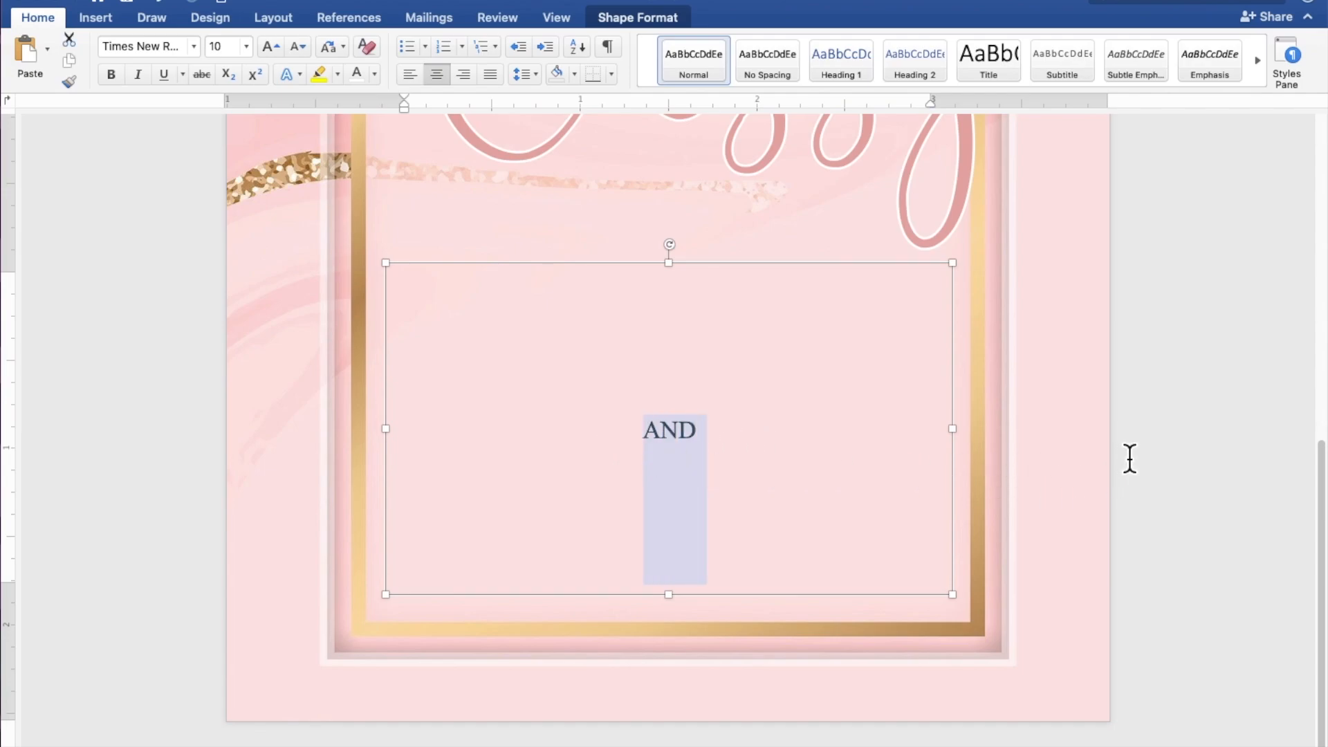
{"action": "type", "text": "WOU"}
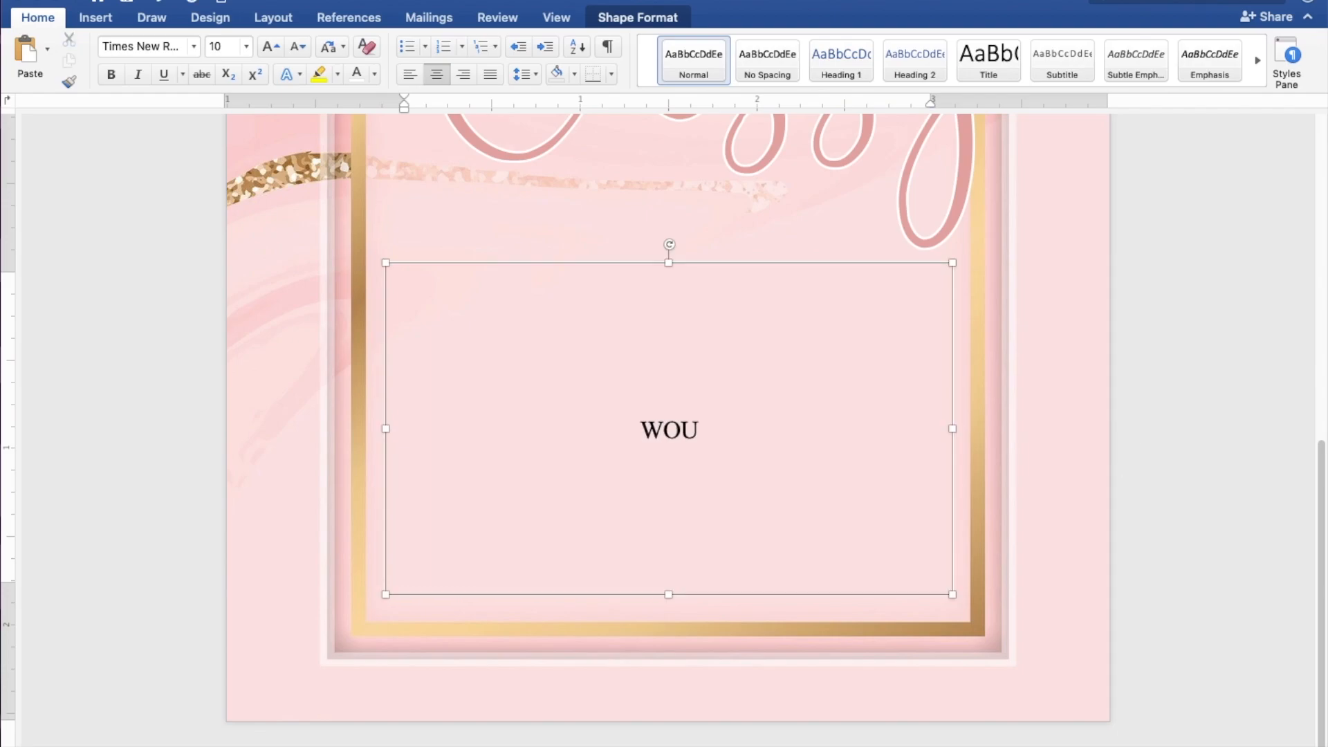
{"action": "type", "text": "LD L"}
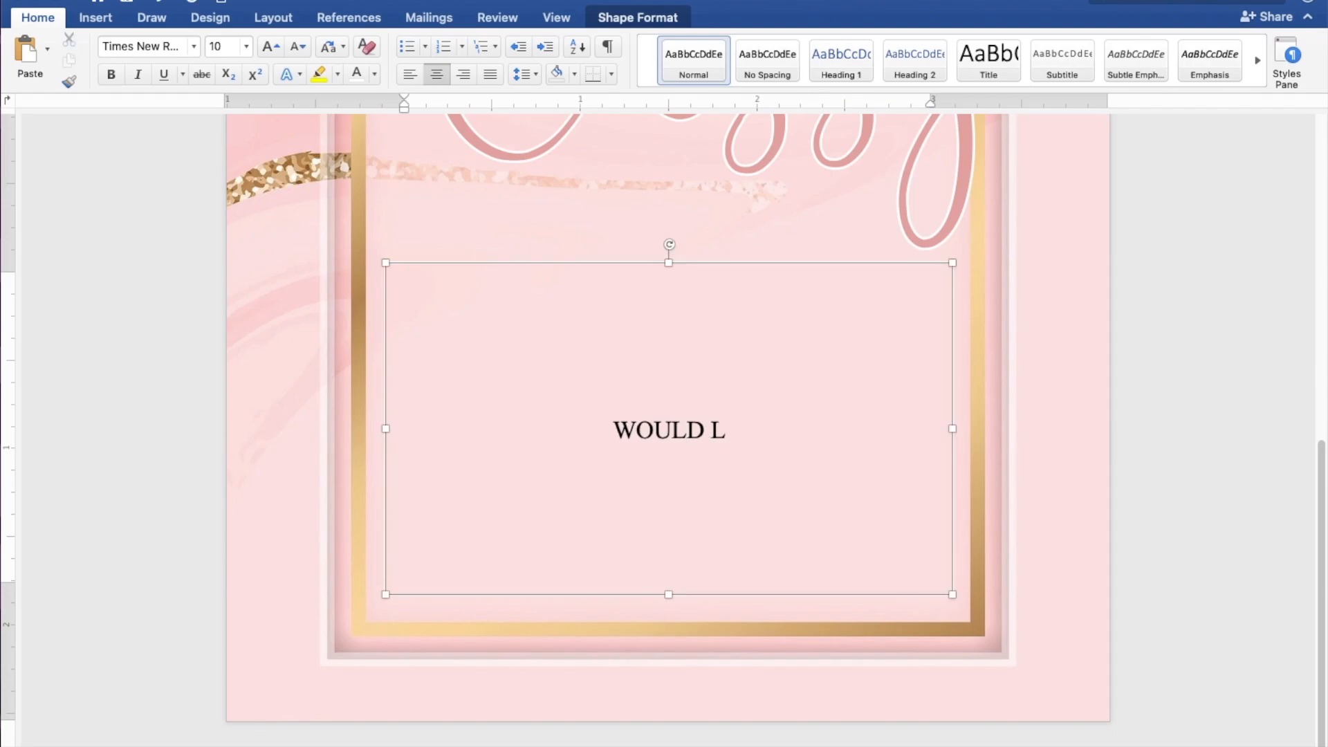
{"action": "type", "text": "IKE YOU"}
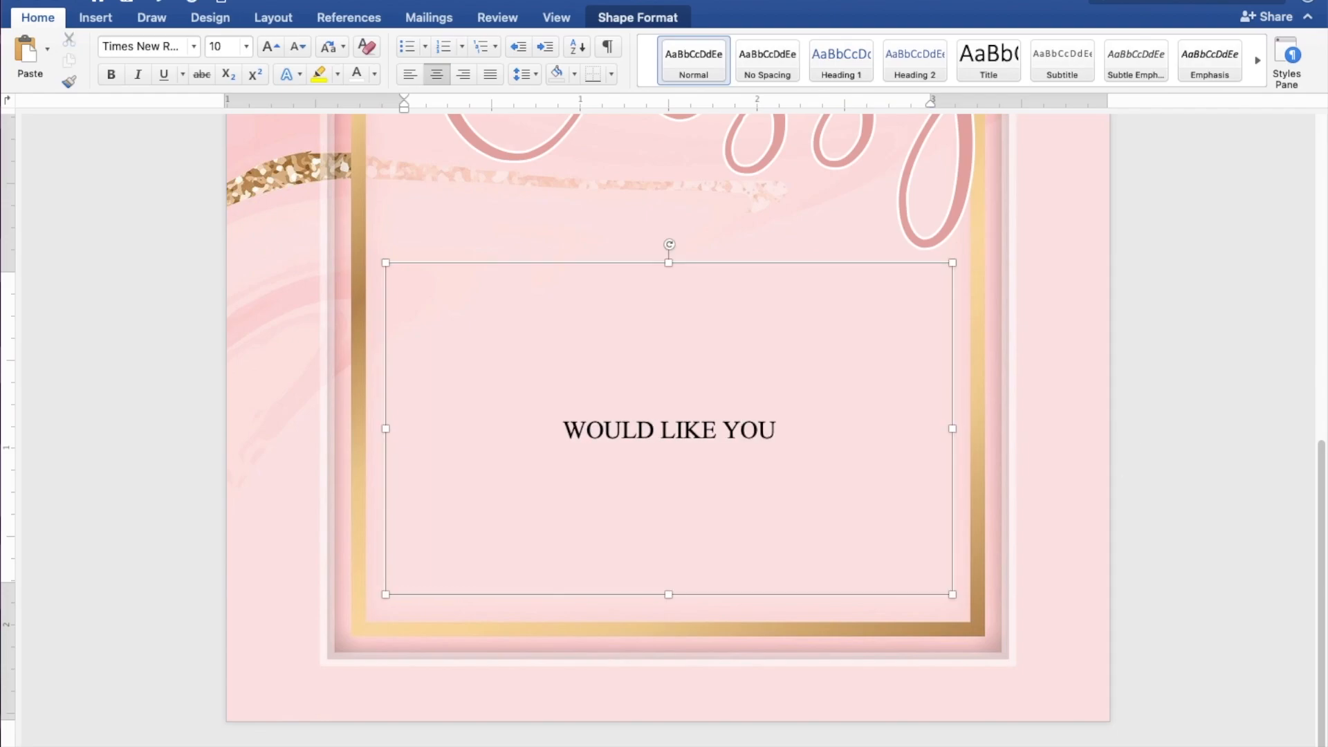
{"action": "type", "text": "R PRESENCE"}
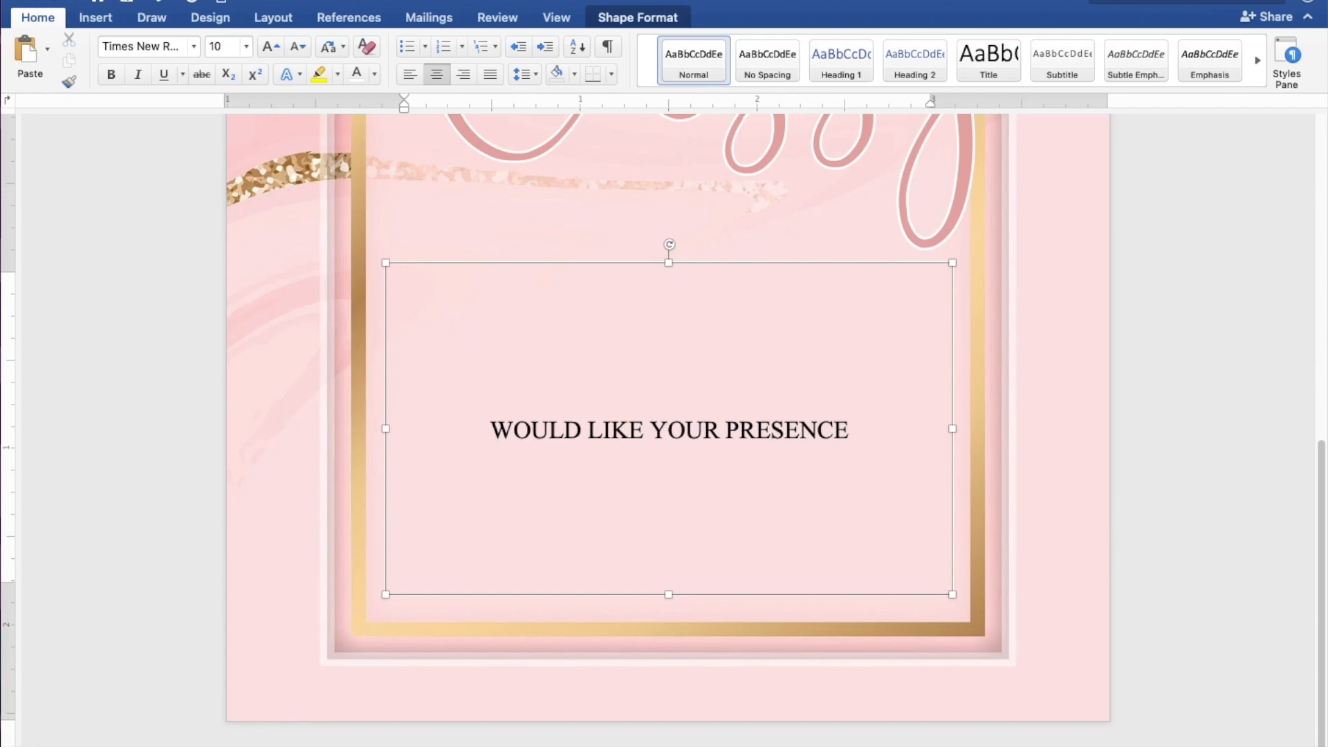
{"action": "key", "text": "Return"}
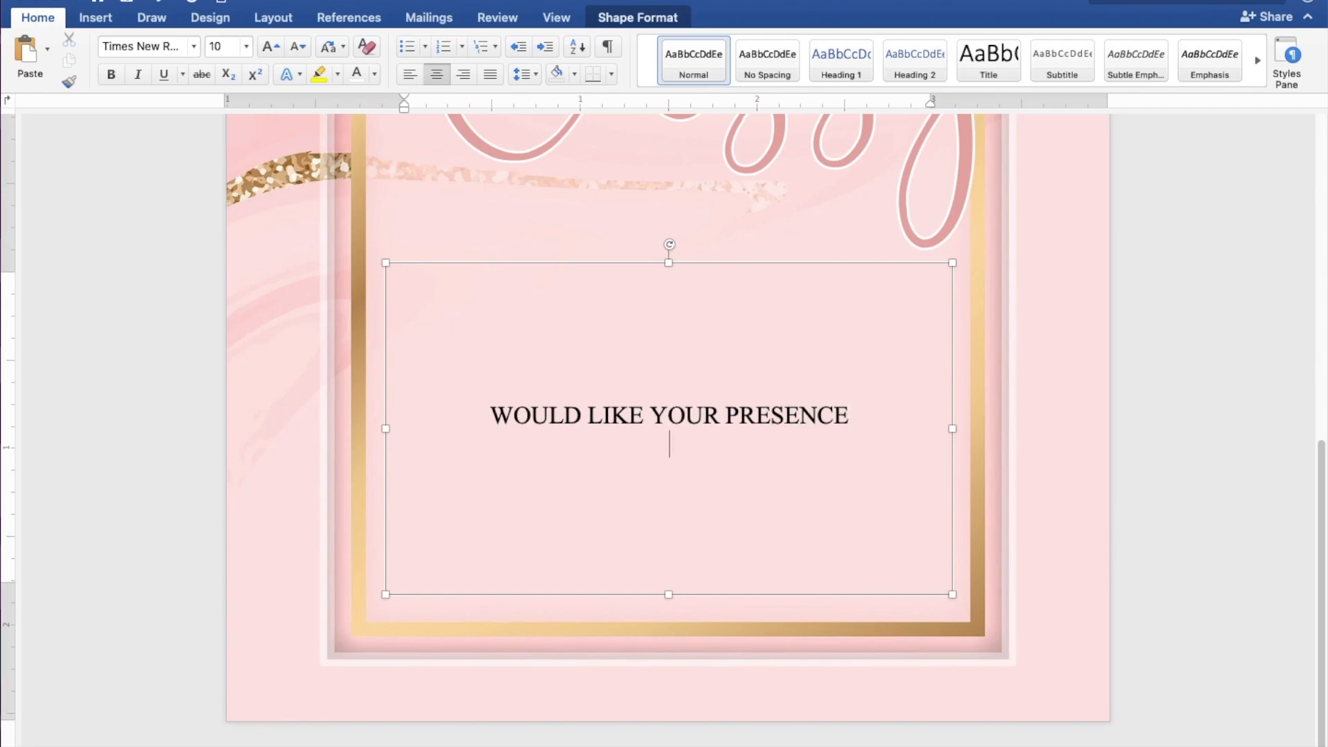
{"action": "type", "text": "IN CLE"}
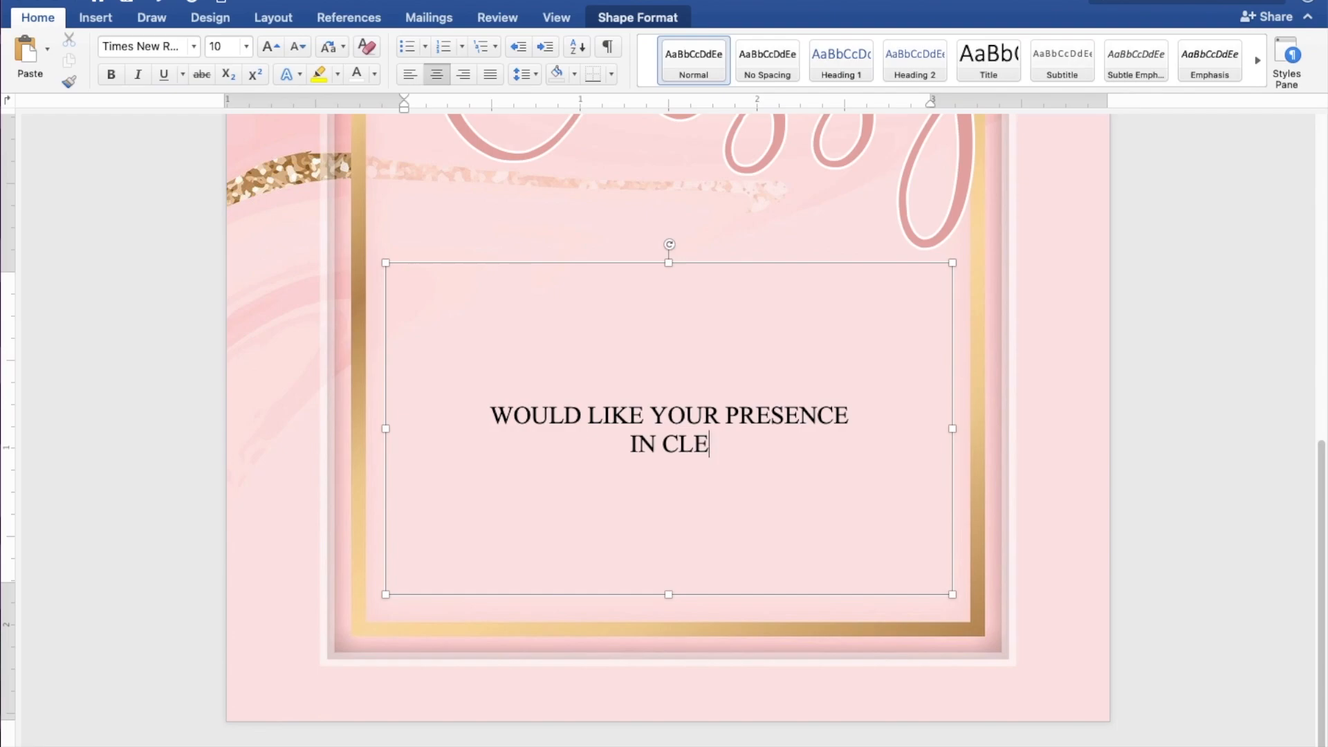
{"action": "key", "text": "BackSpace"}
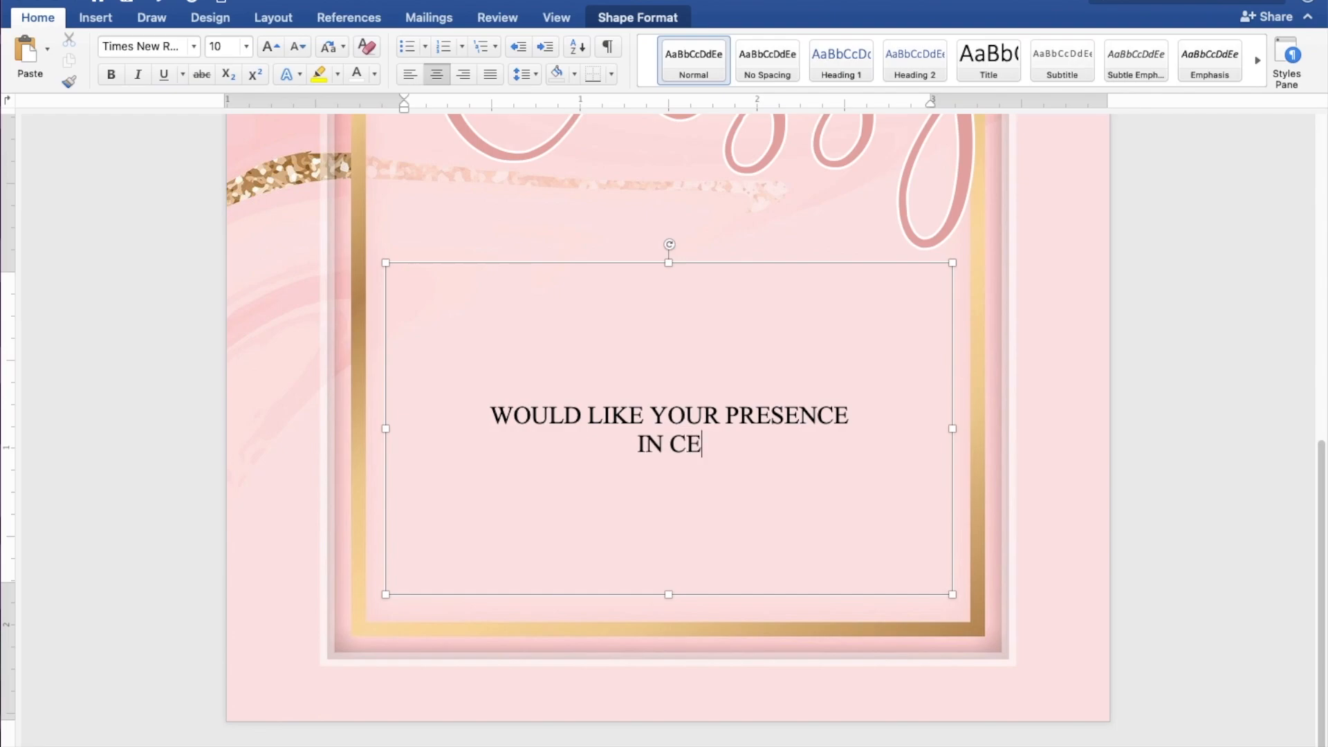
{"action": "type", "text": "LEBRAT"}
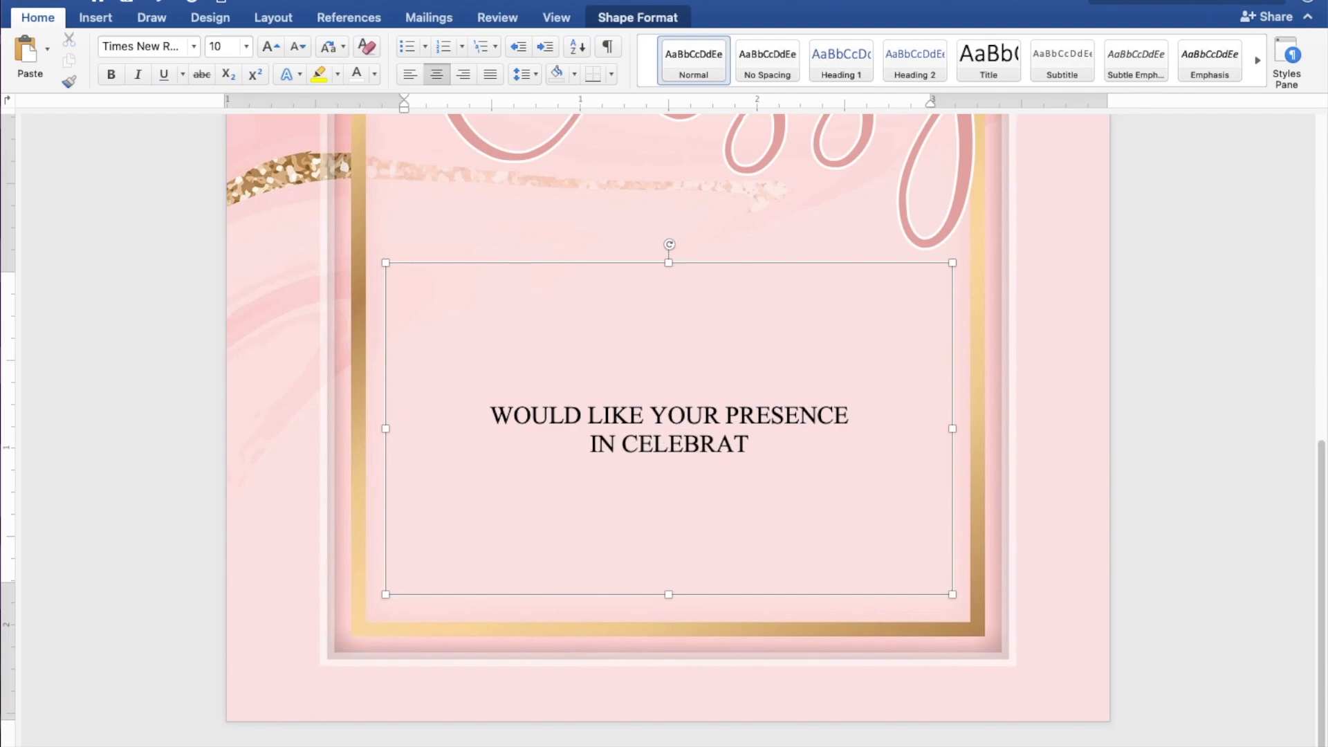
{"action": "type", "text": "ING THEIR MARRIAGE"}
Step: Leave a blank line below the invitation wording and add the date line SUNDAY, DECEMBER 19, 2021
{"action": "key", "text": "Return"}
{"action": "key", "text": "Return"}
{"action": "type", "text": "SUNDAY,"}
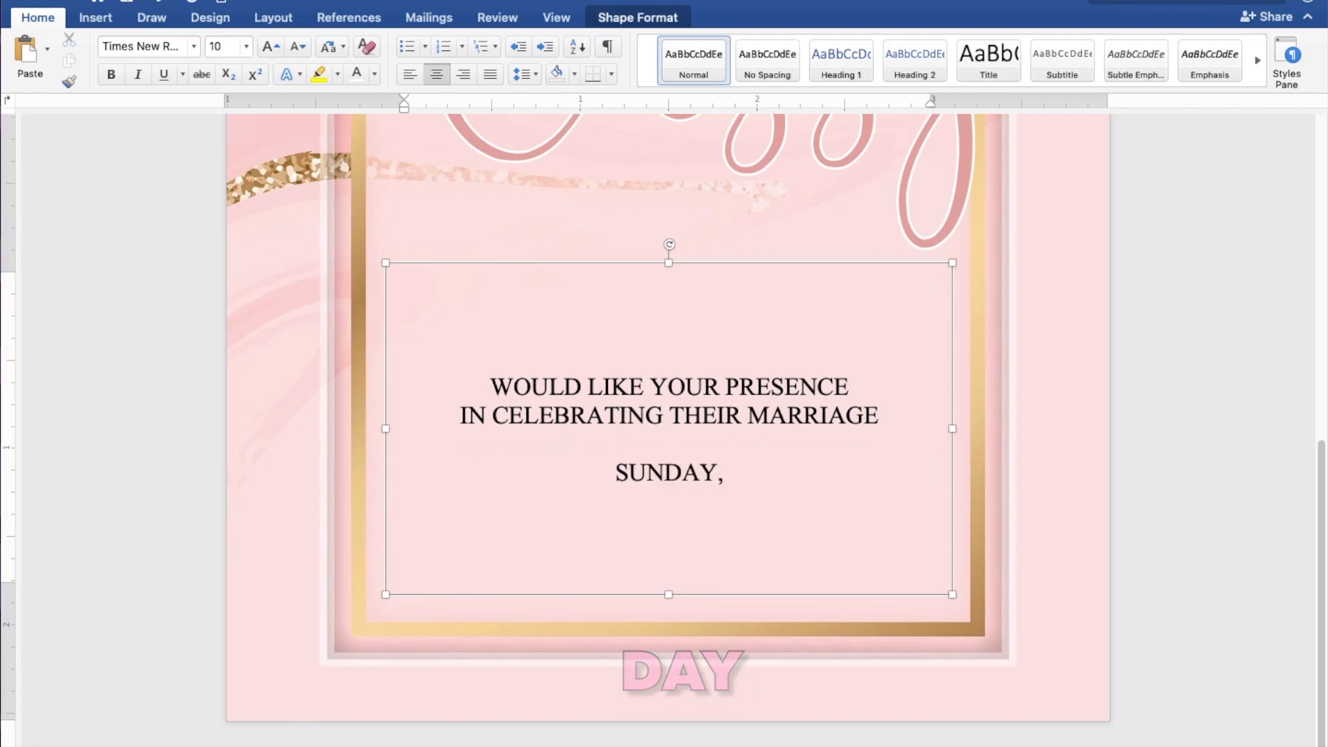
{"action": "type", "text": " DCEMB"}
{"action": "key", "text": "BackSpace"}
{"action": "key", "text": "BackSpace"}
{"action": "key", "text": "BackSpace"}
{"action": "key", "text": "BackSpace"}
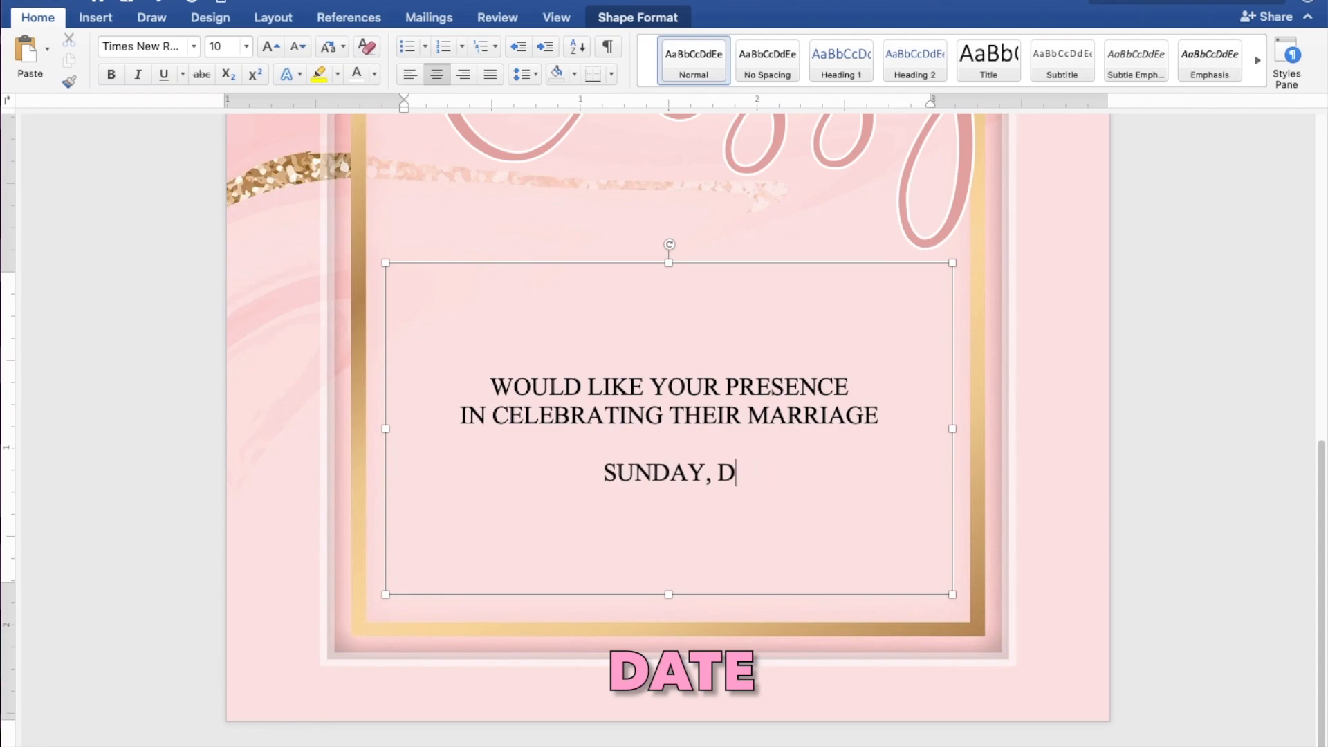
{"action": "type", "text": "ECEM"}
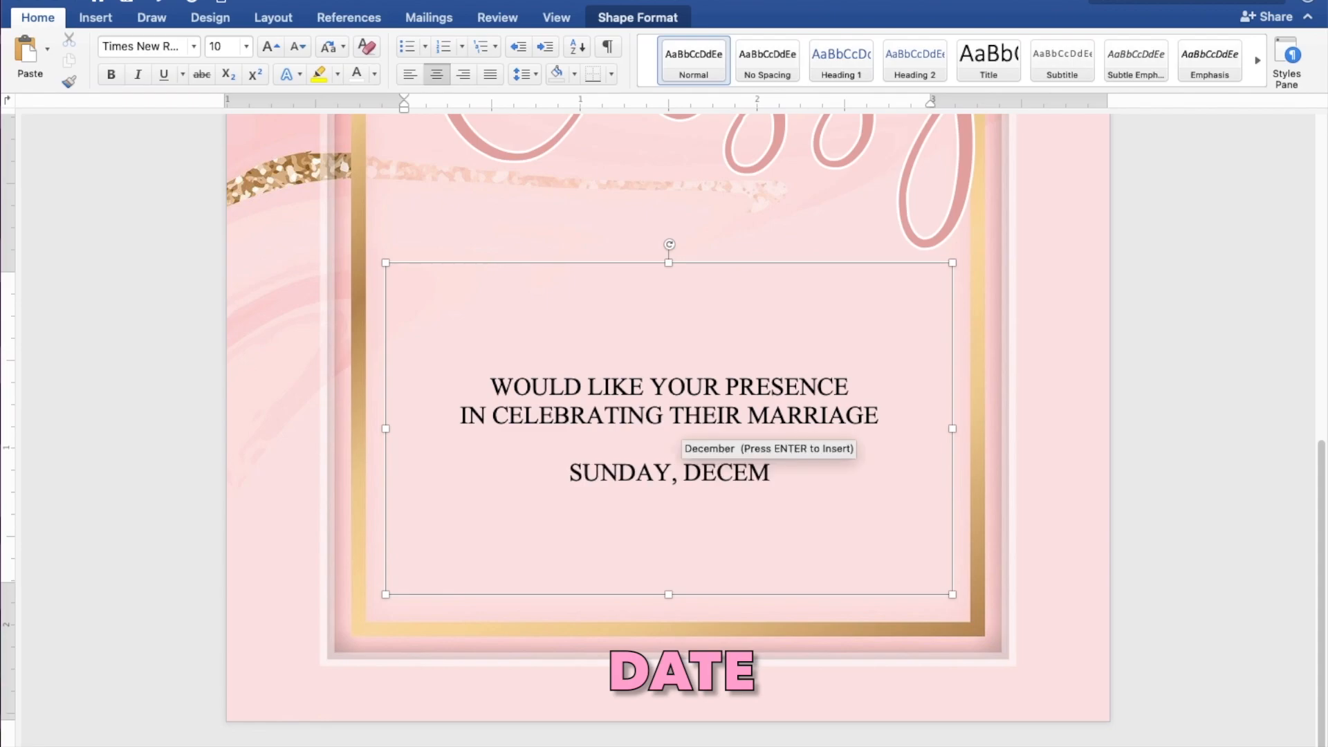
{"action": "type", "text": "BER 1"}
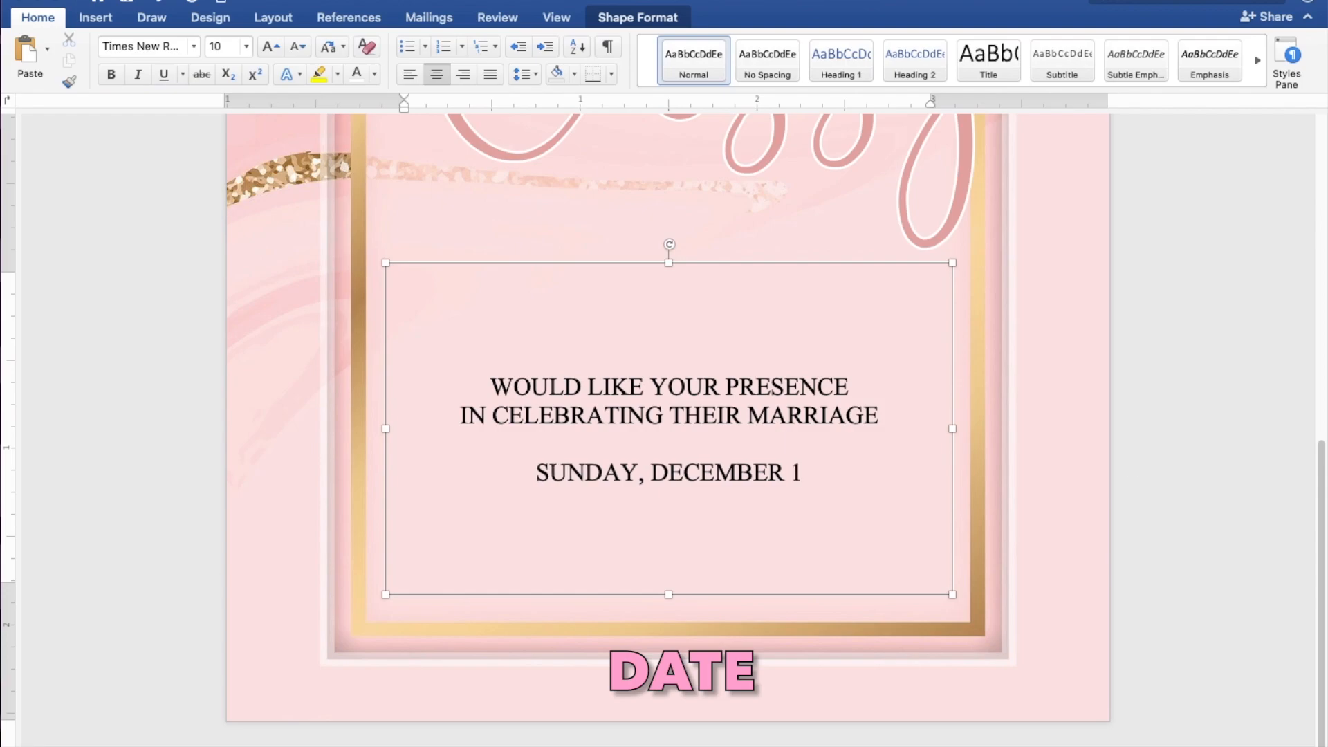
{"action": "type", "text": "9"}
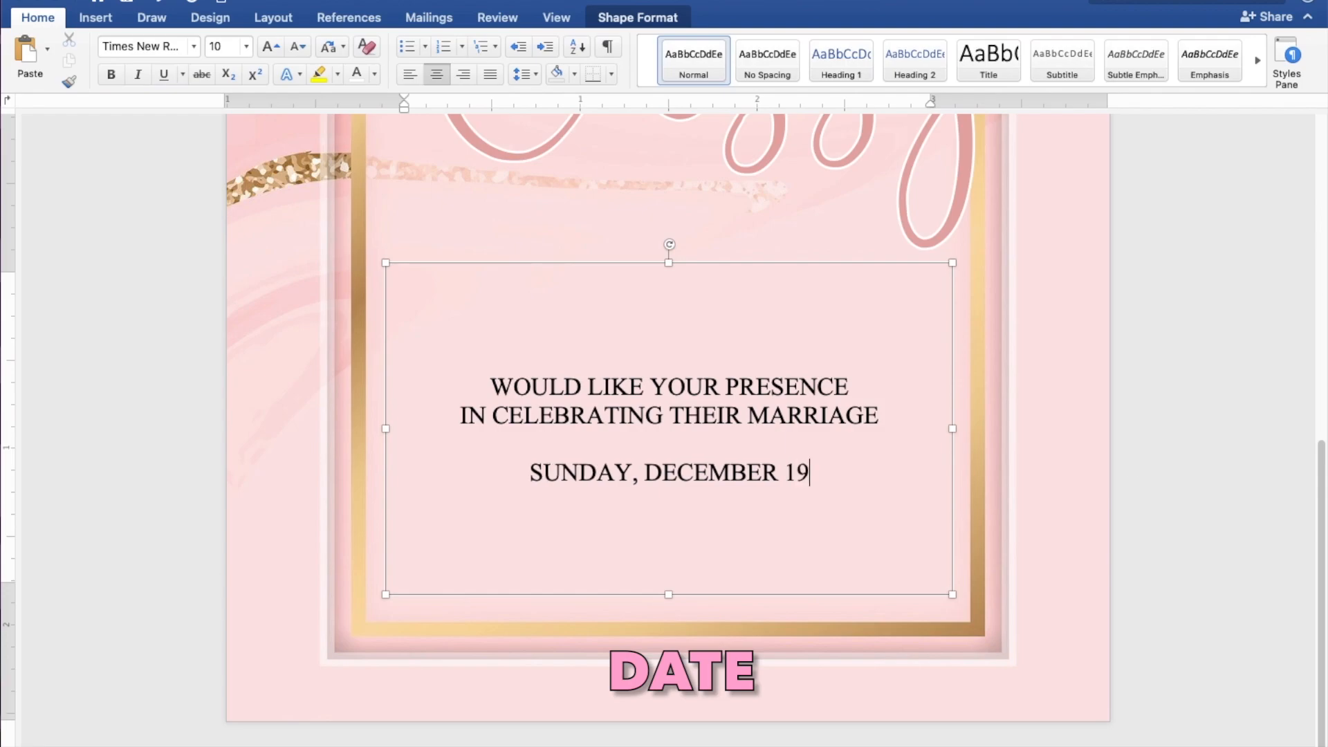
{"action": "type", "text": ", 2021"}
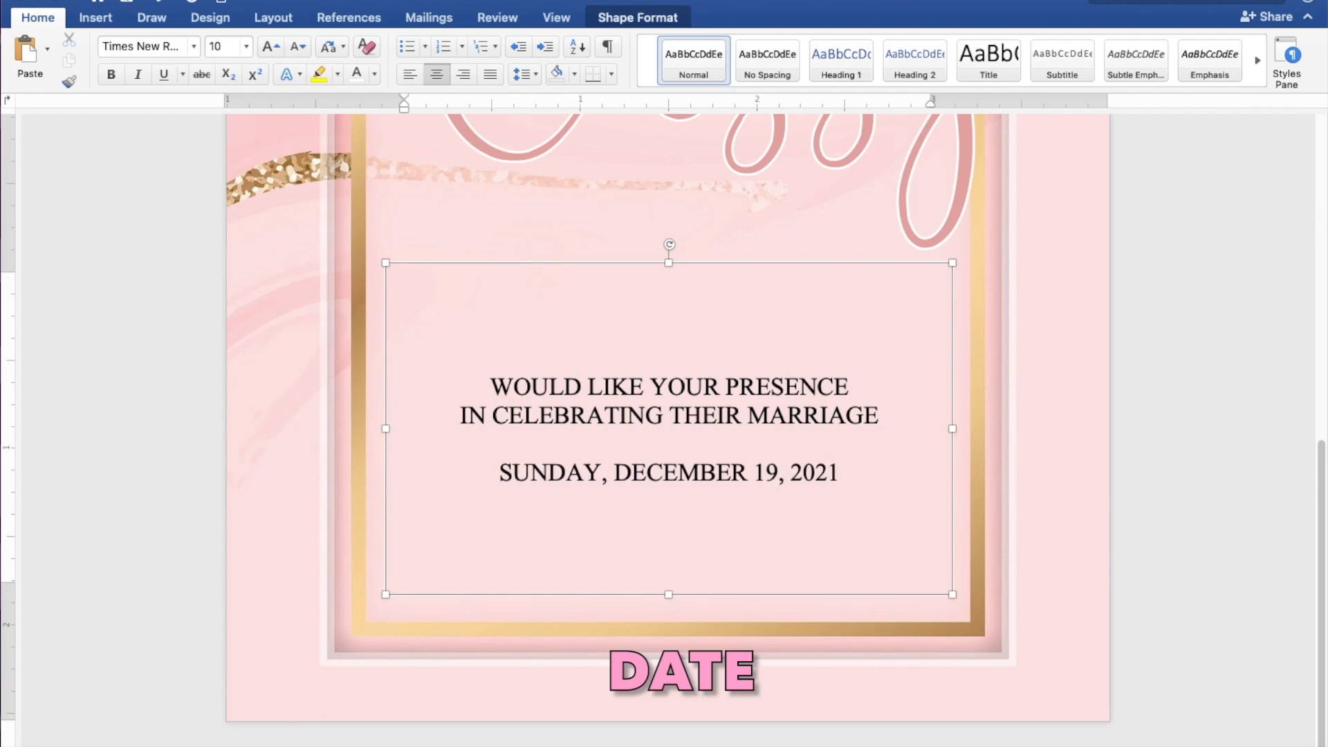
Step: Add the time line TEN O'CLOCK IN THE MORNING directly below the date
{"action": "key", "text": "Return"}
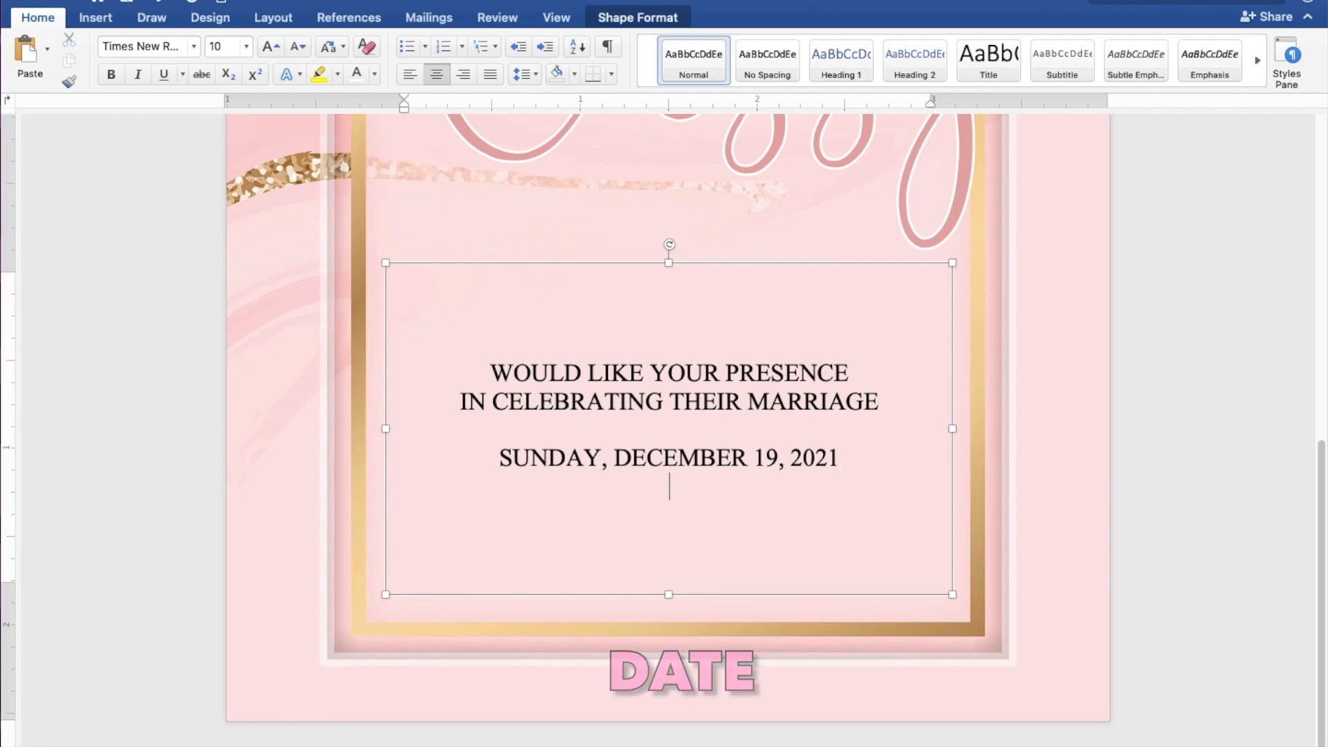
{"action": "type", "text": "TEN O"}
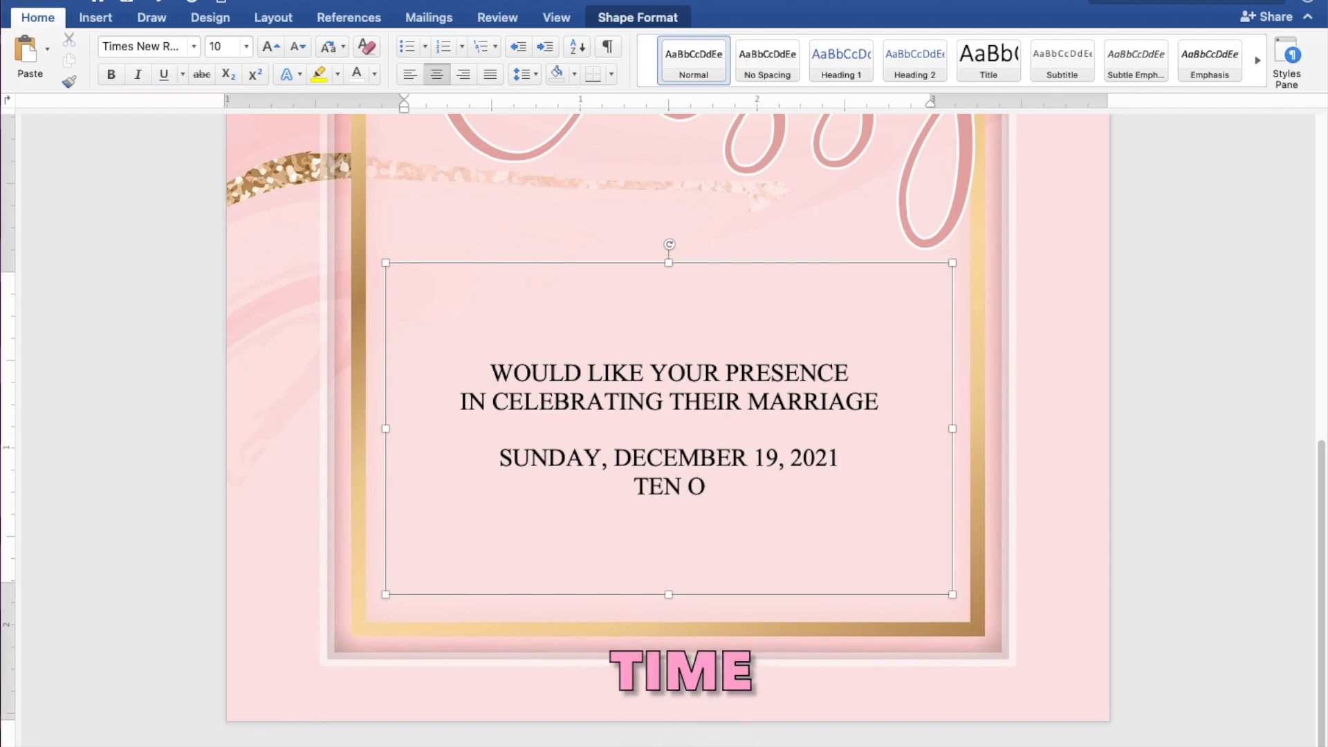
{"action": "type", "text": "'CLOCK IN THE MORNING"}
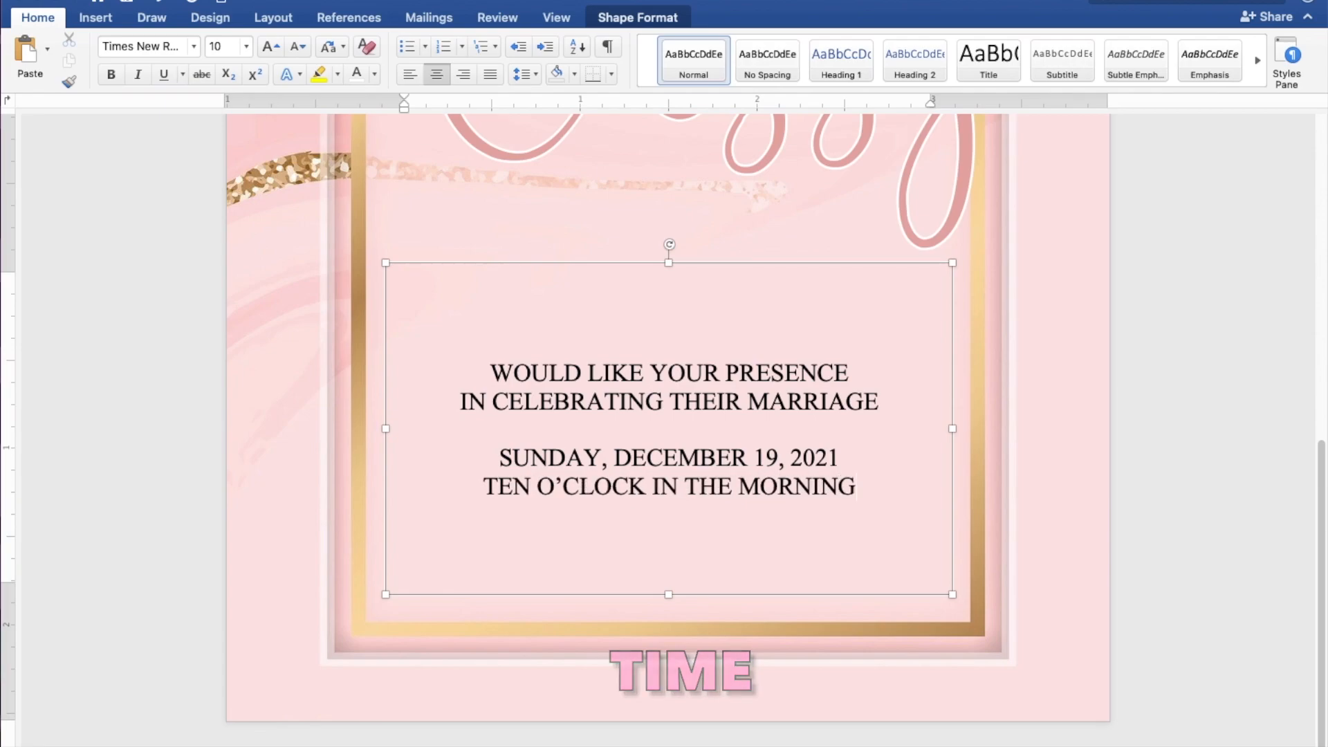
Step: Leave a blank line below the time and add two venue lines: ST. THOMAS AQUINAS PARISH CHURCH and MANGALDAN PANGASINAN
{"action": "key", "text": "Return"}
{"action": "key", "text": "Return"}
{"action": "type", "text": "ST."}
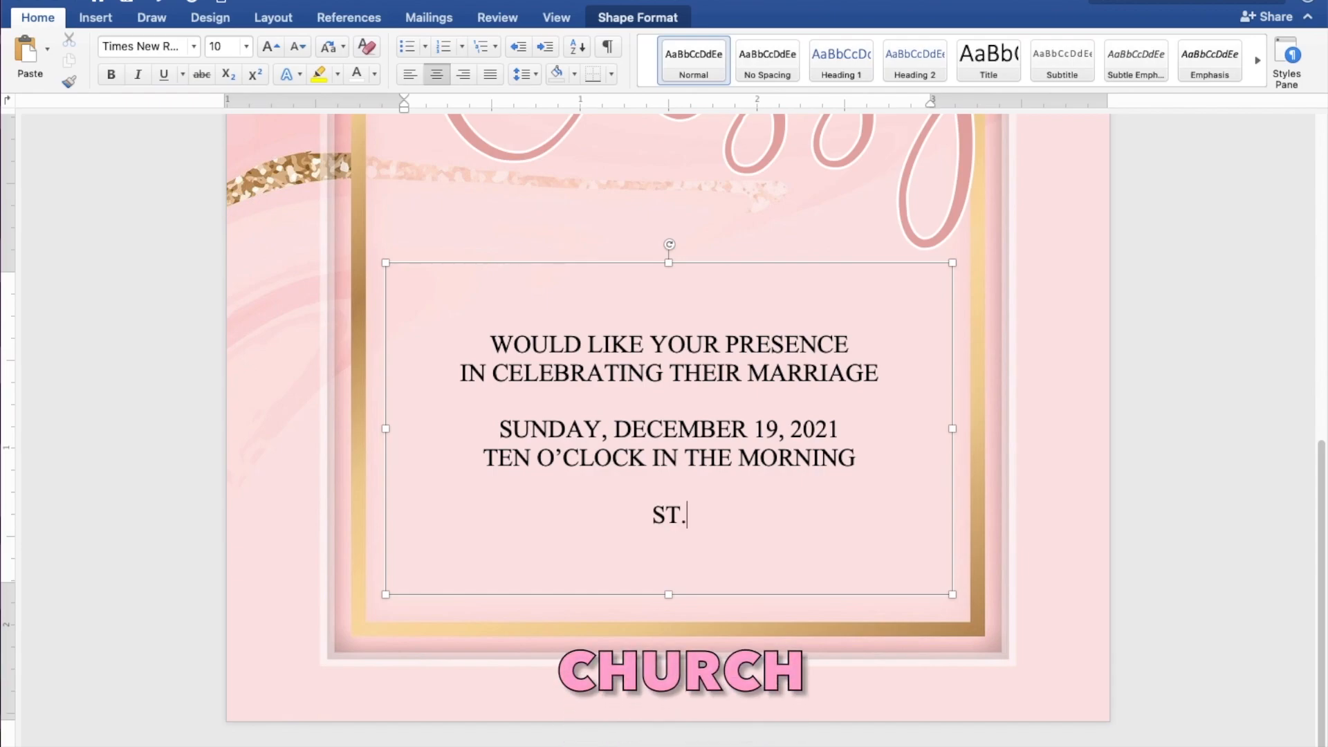
{"action": "type", "text": " THOMAS AQUINAS PARISH CHURCH"}
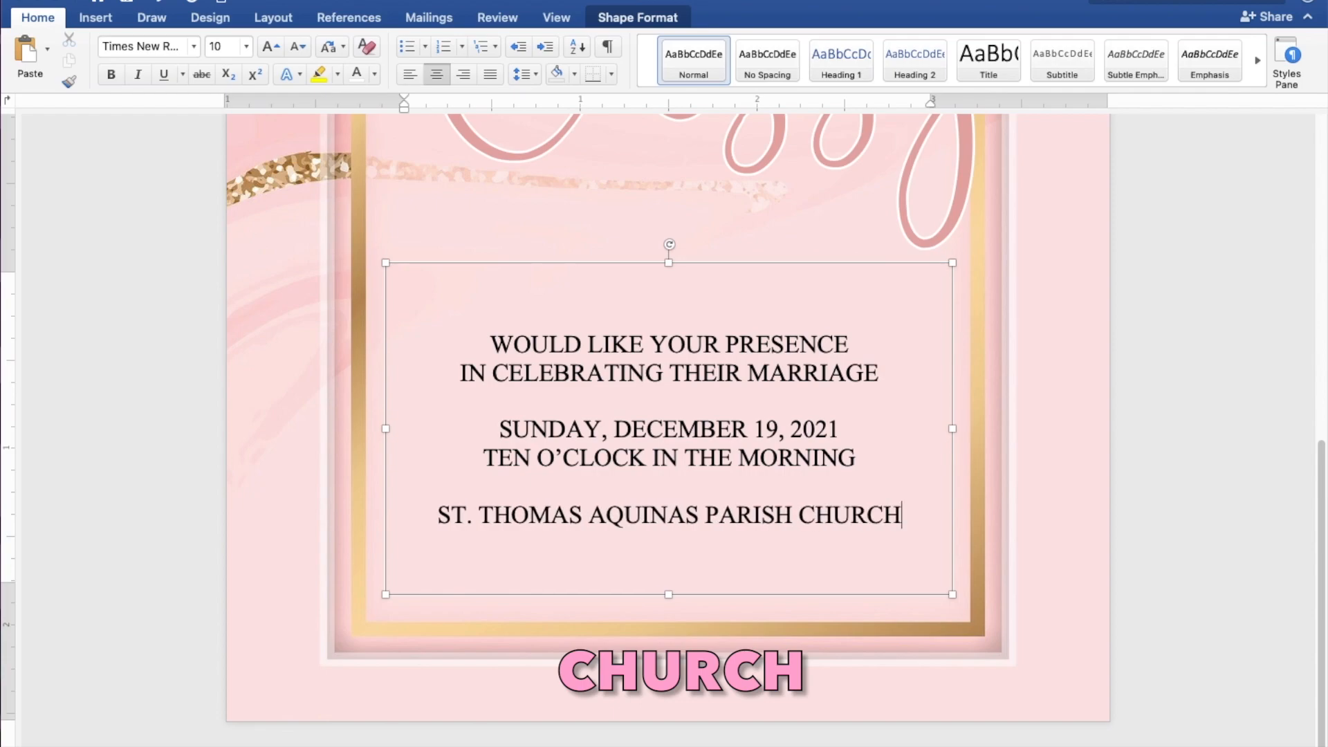
{"action": "key", "text": "Return"}
{"action": "type", "text": "MAN"}
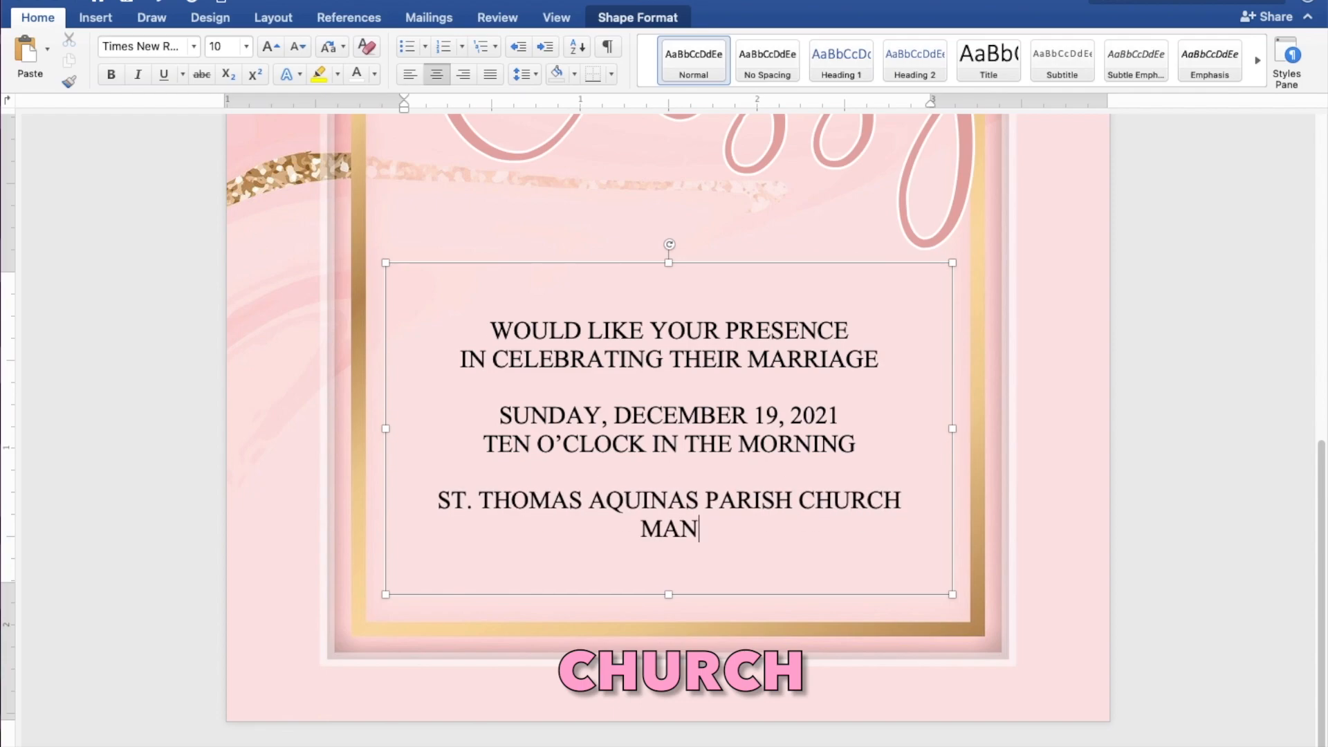
{"action": "type", "text": "GALDAN PANGASINAN"}
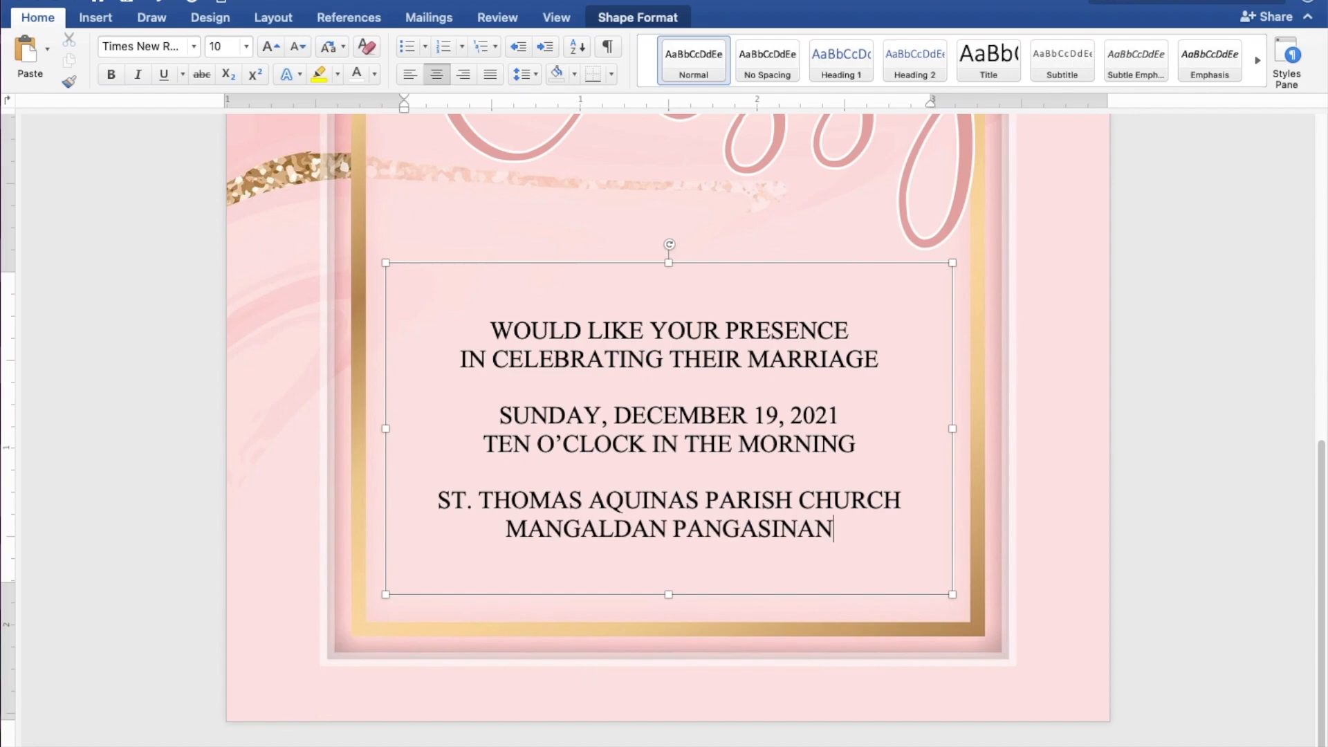
Step: Leave a blank line below the venue and add the closing line RECEPTION TO FOLLOW
{"action": "key", "text": "Return"}
{"action": "type", "text": "RECEPT"}
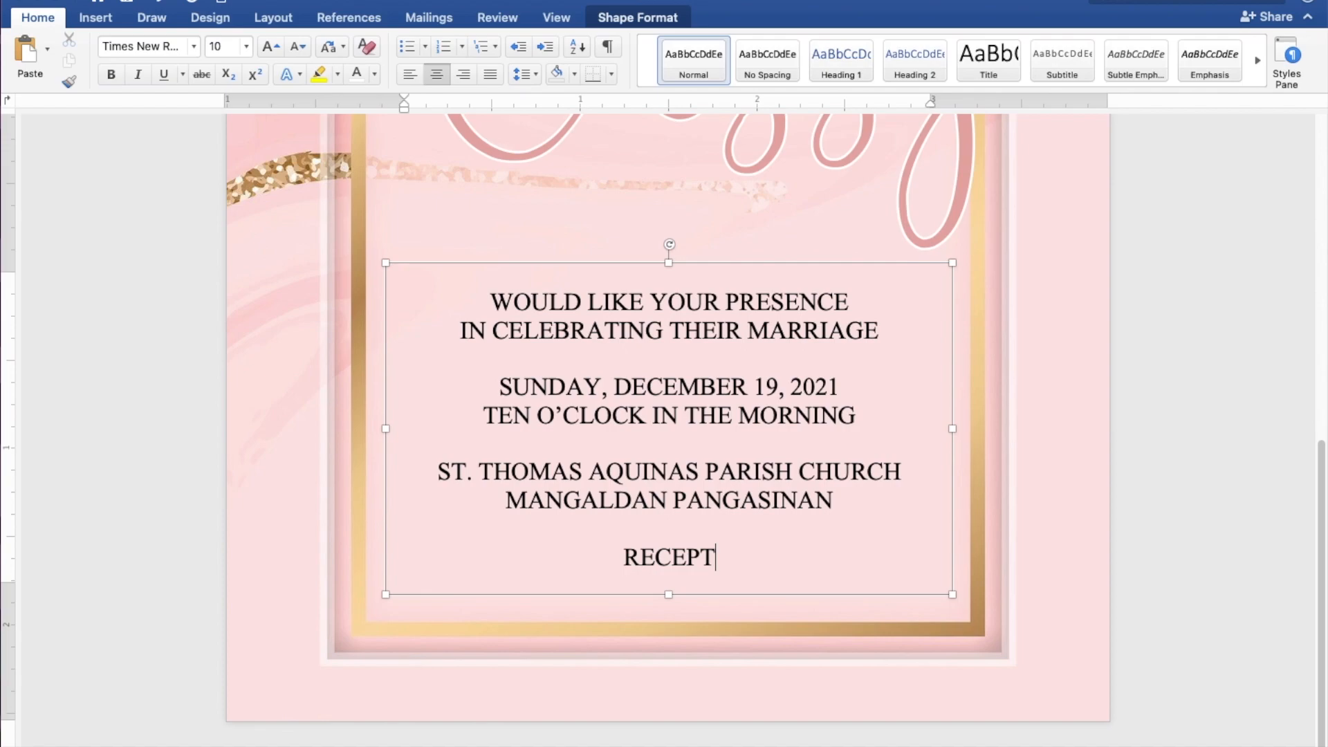
{"action": "type", "text": "ION"}
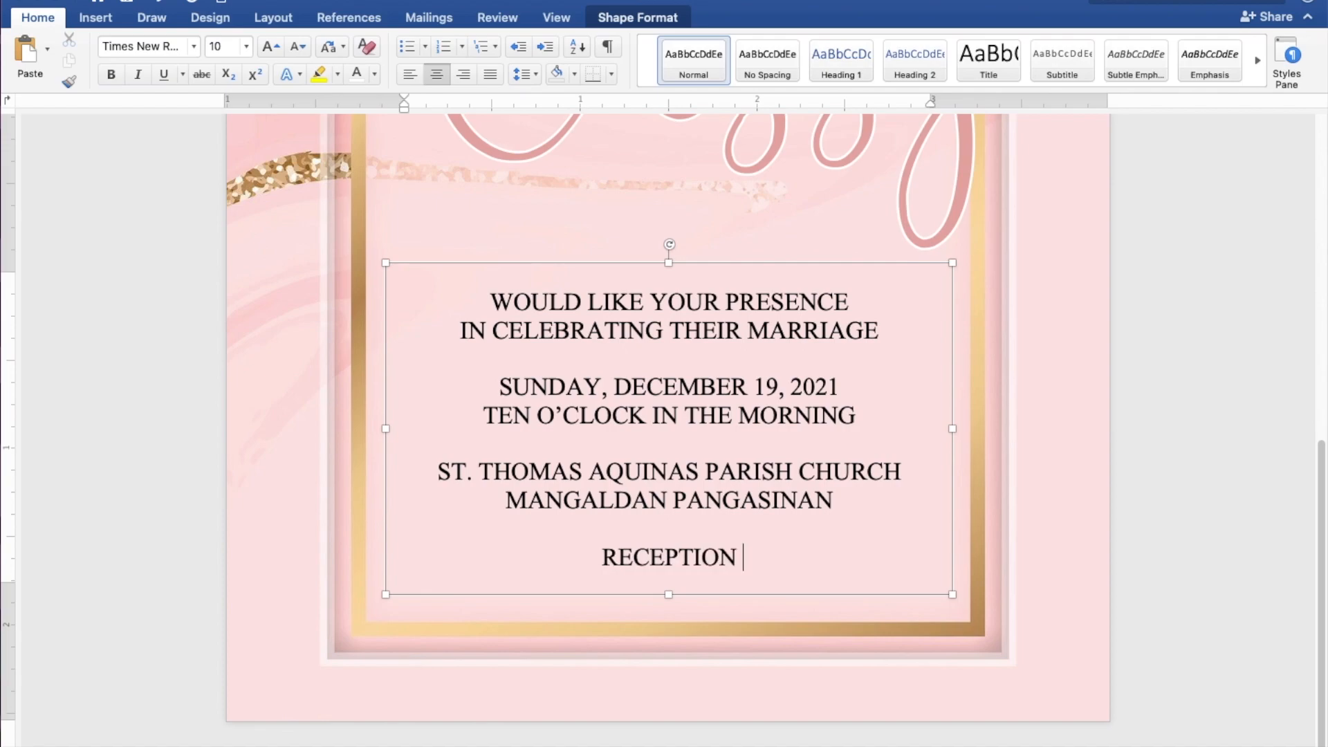
{"action": "type", "text": " TO FOLLOW"}
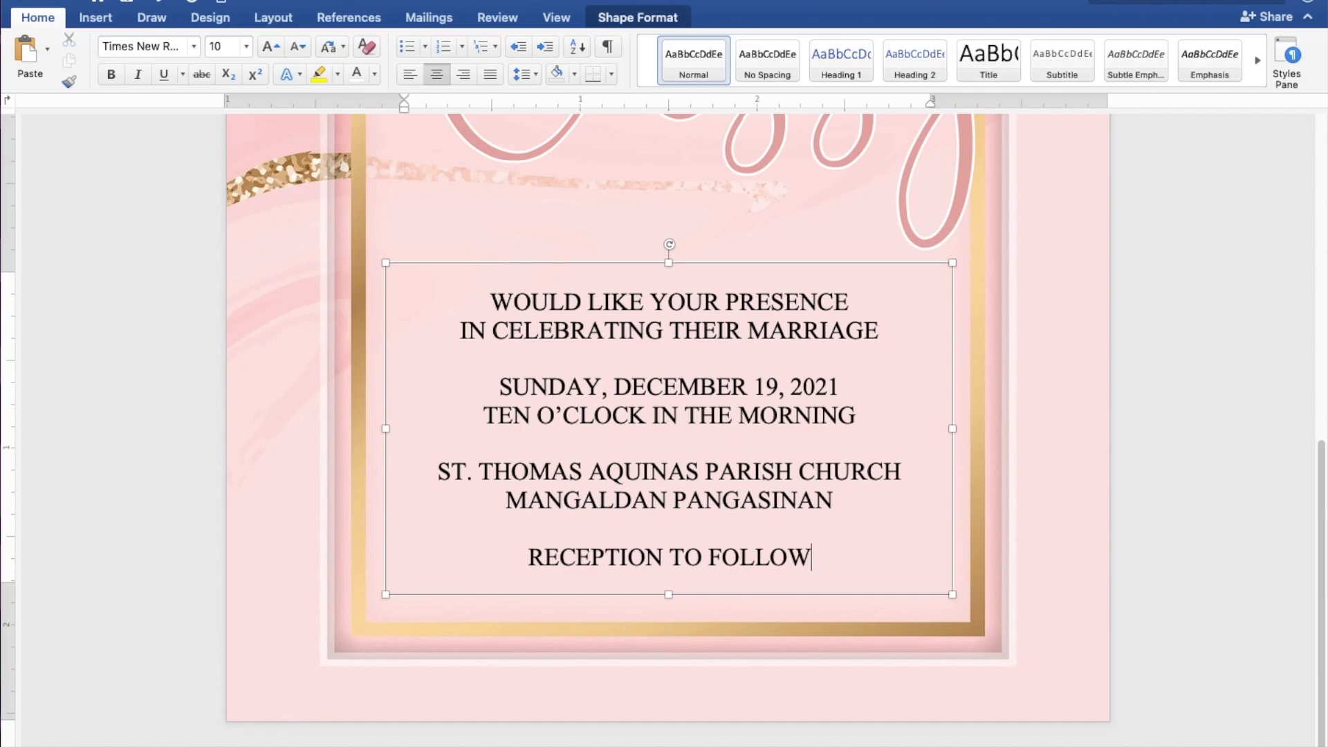
Step: Nudge the rectangle with the invitation wording slightly down inside the gold frame and deselect it
{"action": "scroll", "coordinate": [668, 429], "scroll_direction": "down", "scroll_amount": 5}
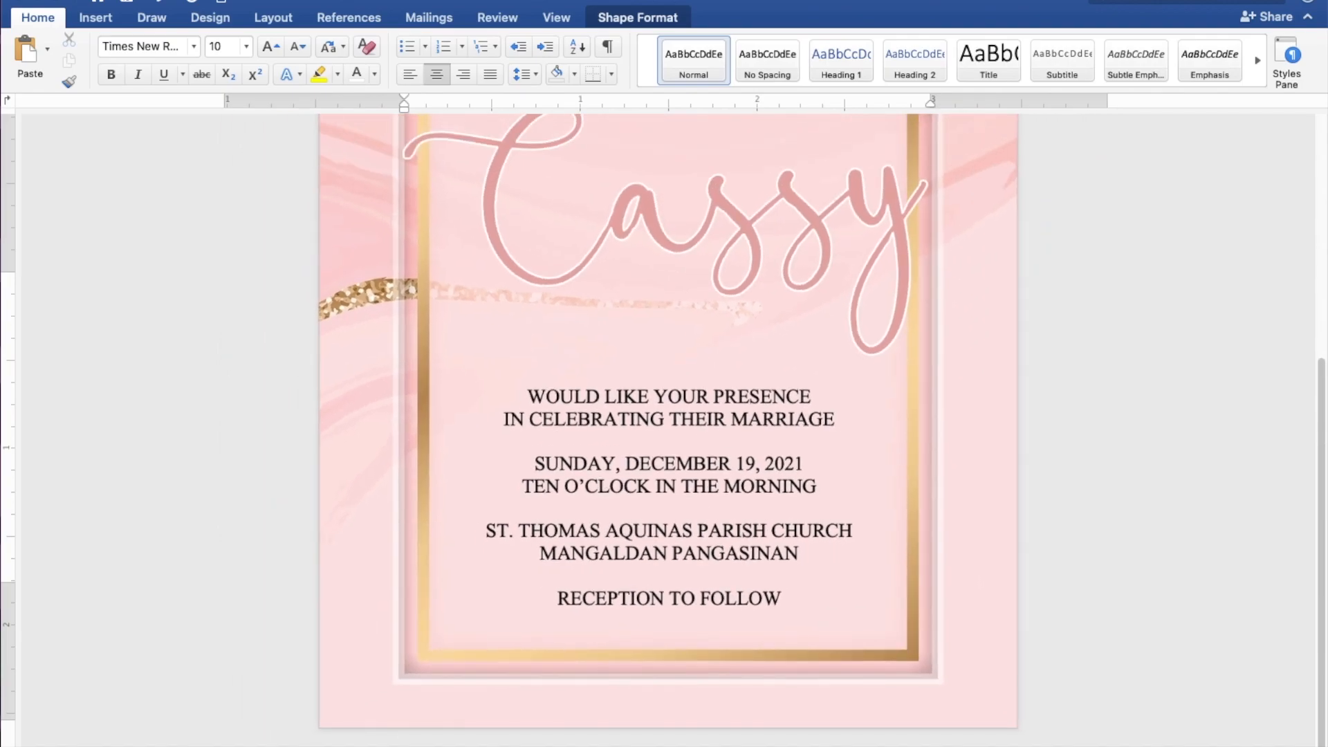
{"action": "scroll", "coordinate": [669, 429], "scroll_direction": "down", "scroll_amount": 3}
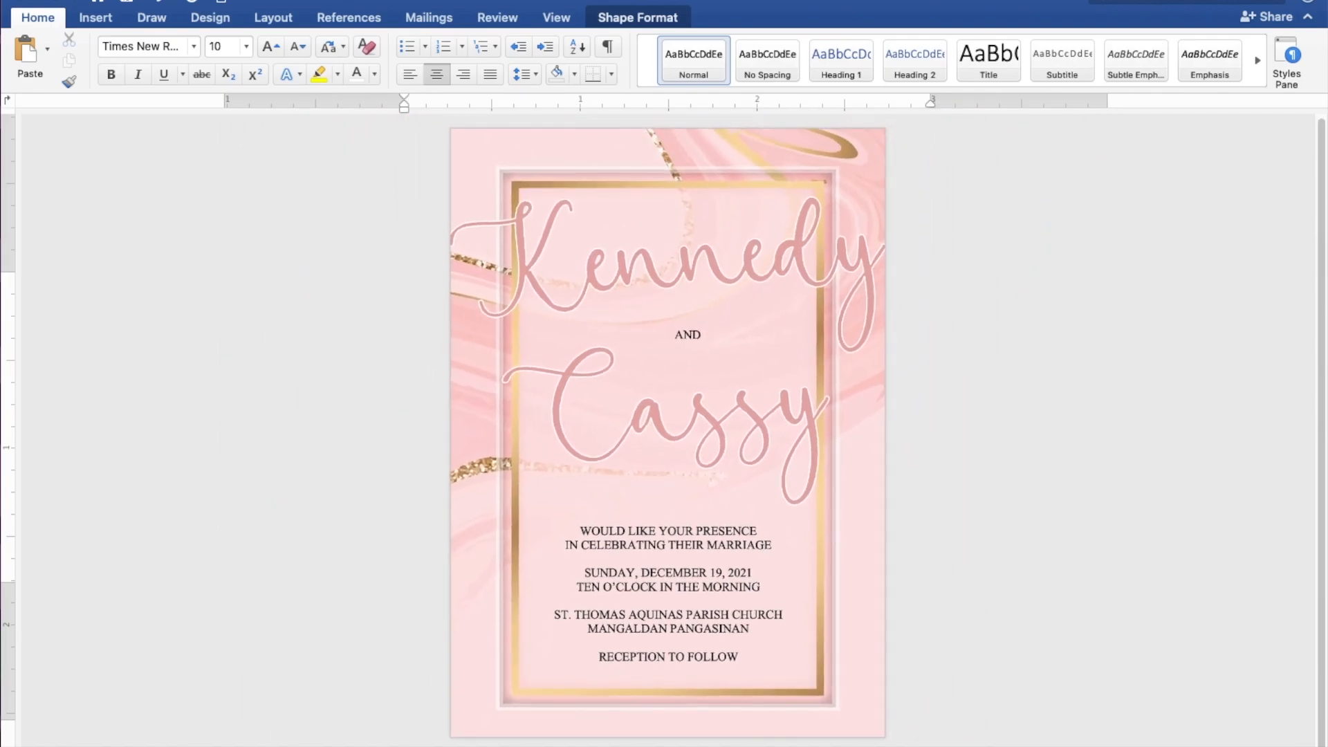
{"action": "scroll", "coordinate": [668, 429], "scroll_direction": "up", "scroll_amount": 1}
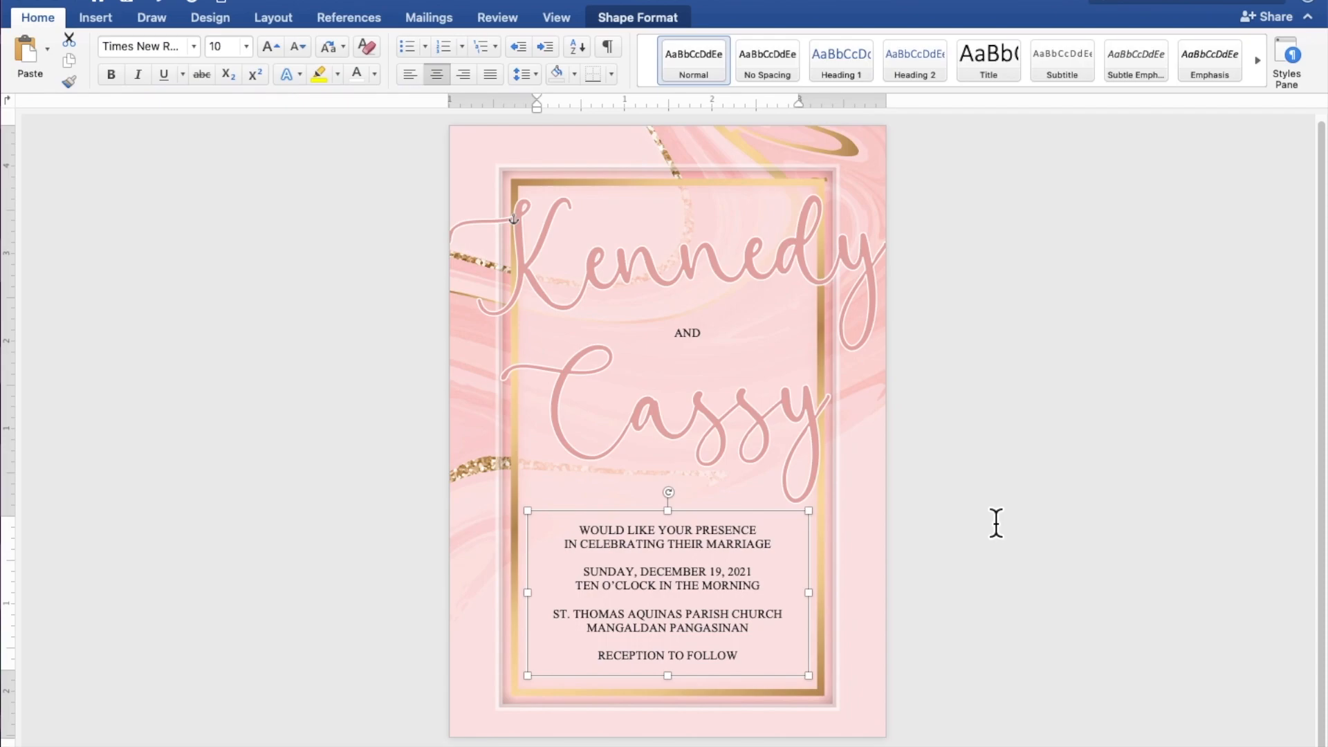
{"action": "key", "text": "Down"}
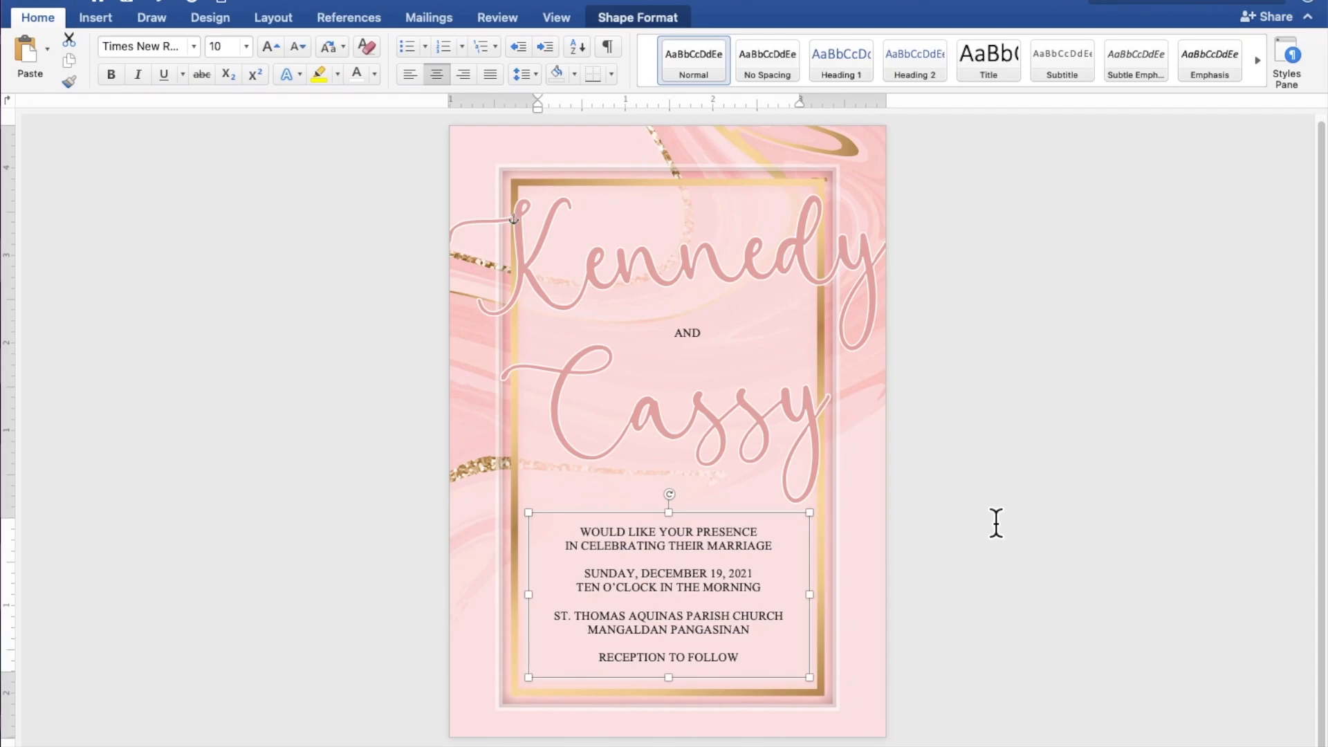
{"action": "left_click", "coordinate": [1090, 502]}
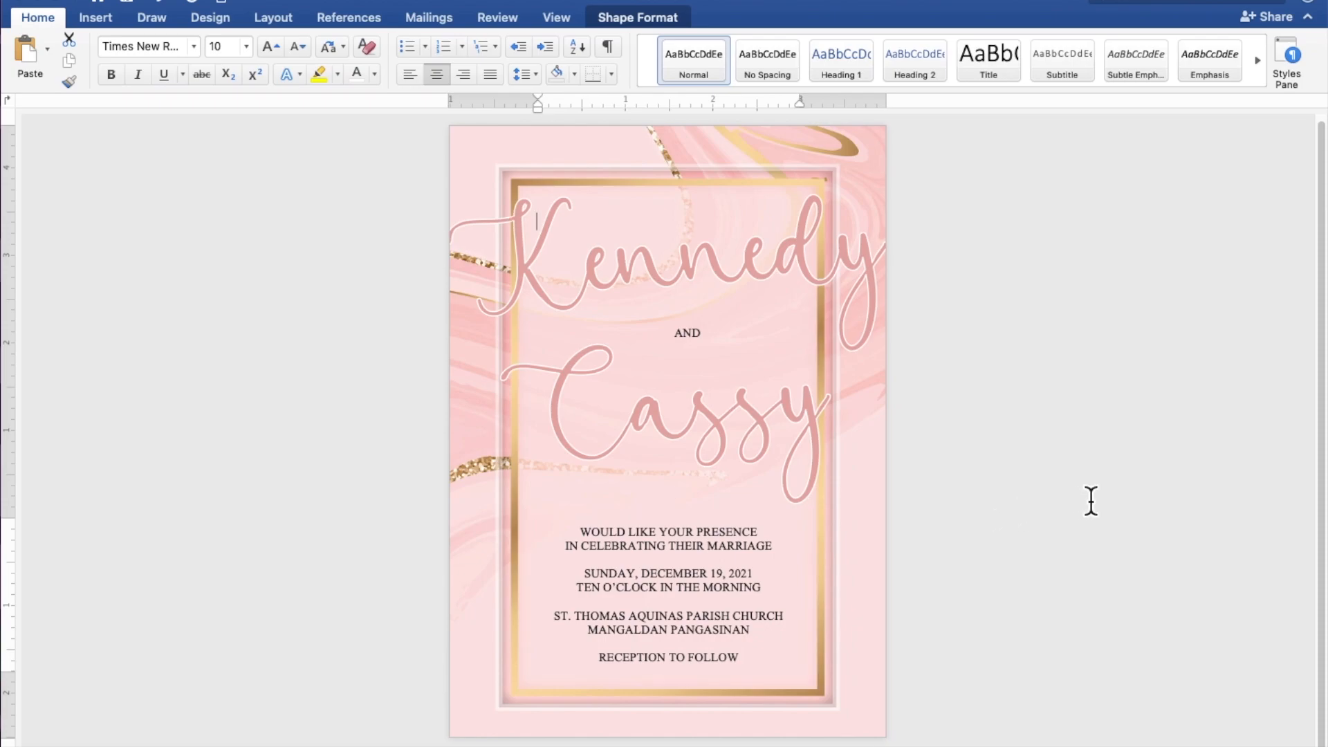